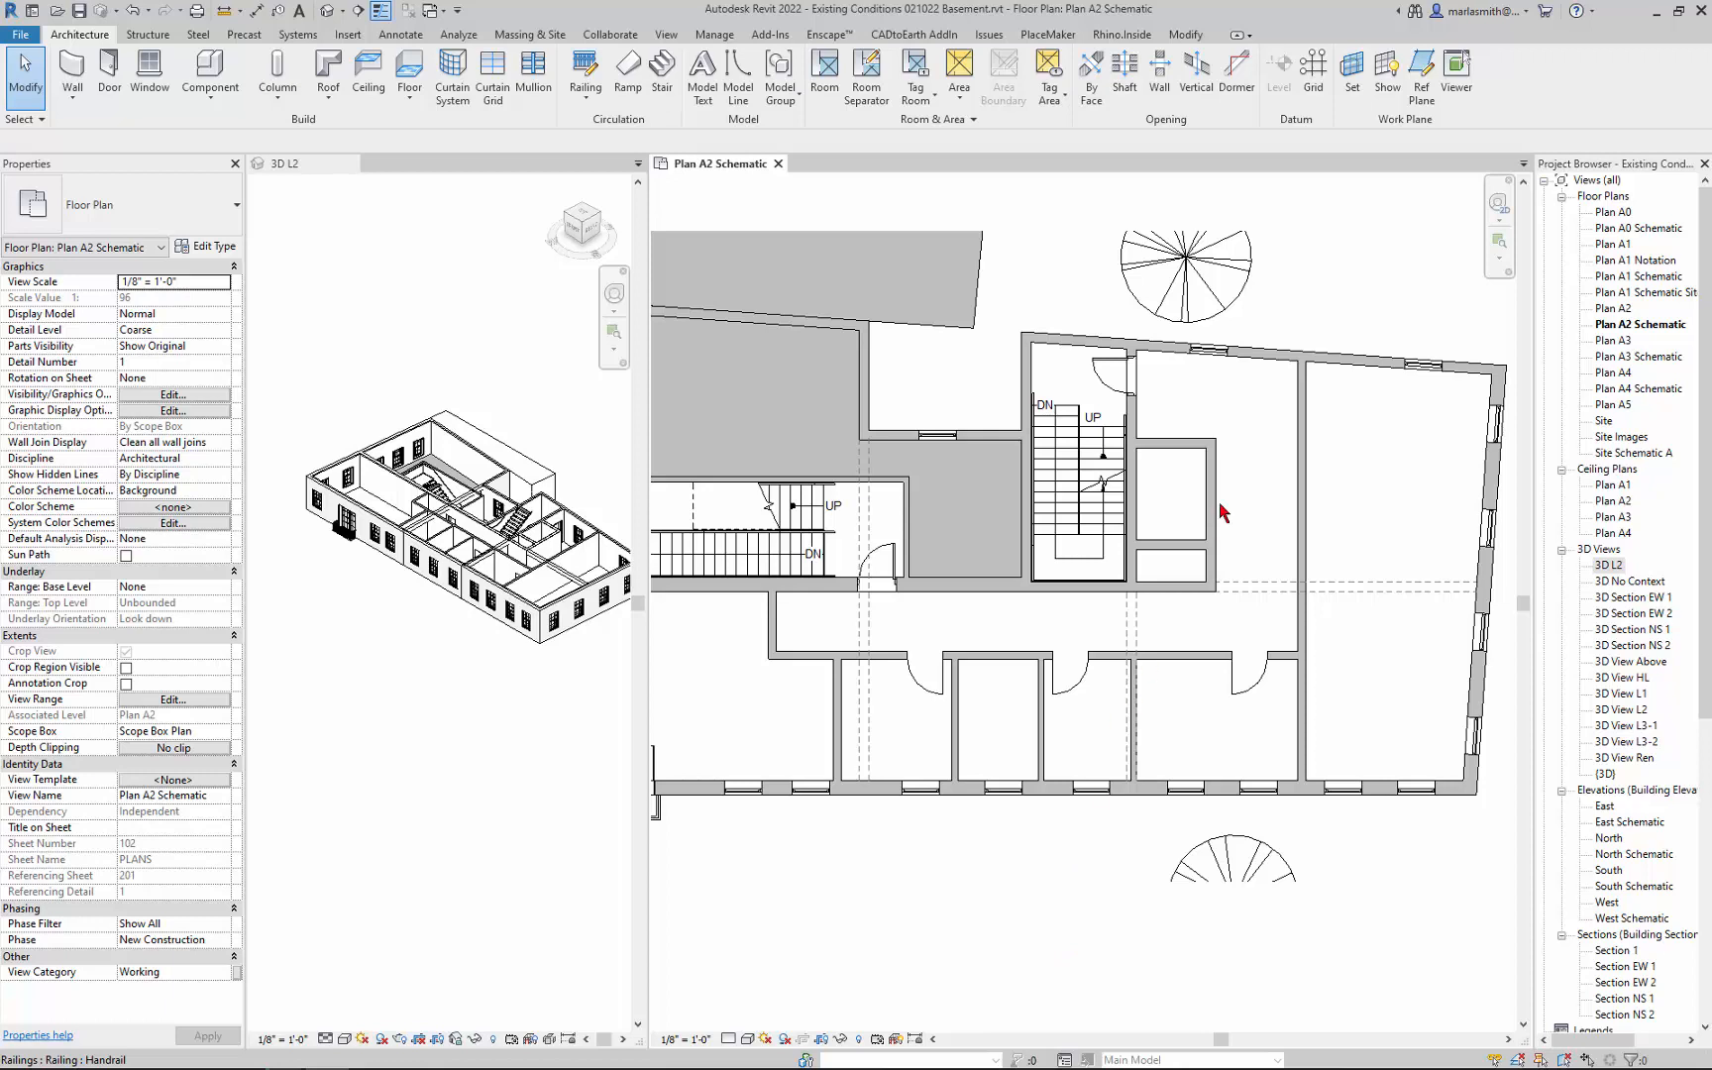
Open the Plan A2 floor plan view.
scroll(1219, 510, "down", 3)
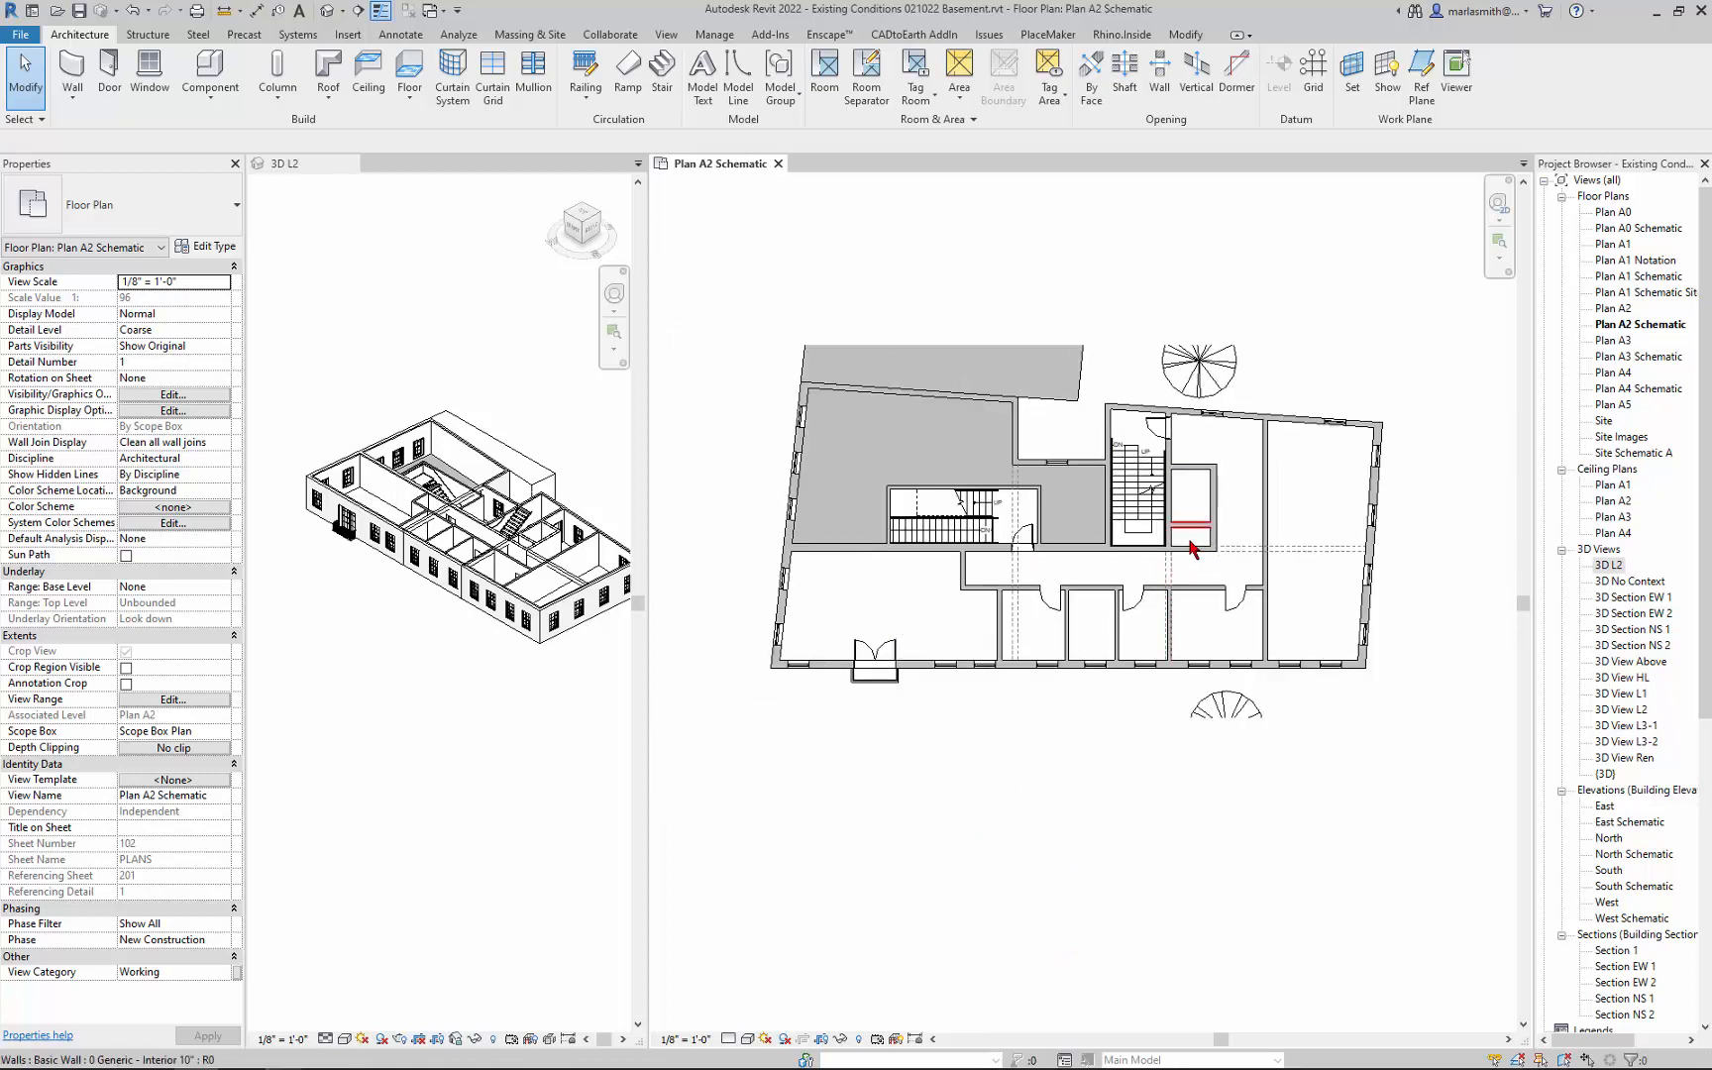
scroll(1190, 534, "up", 1)
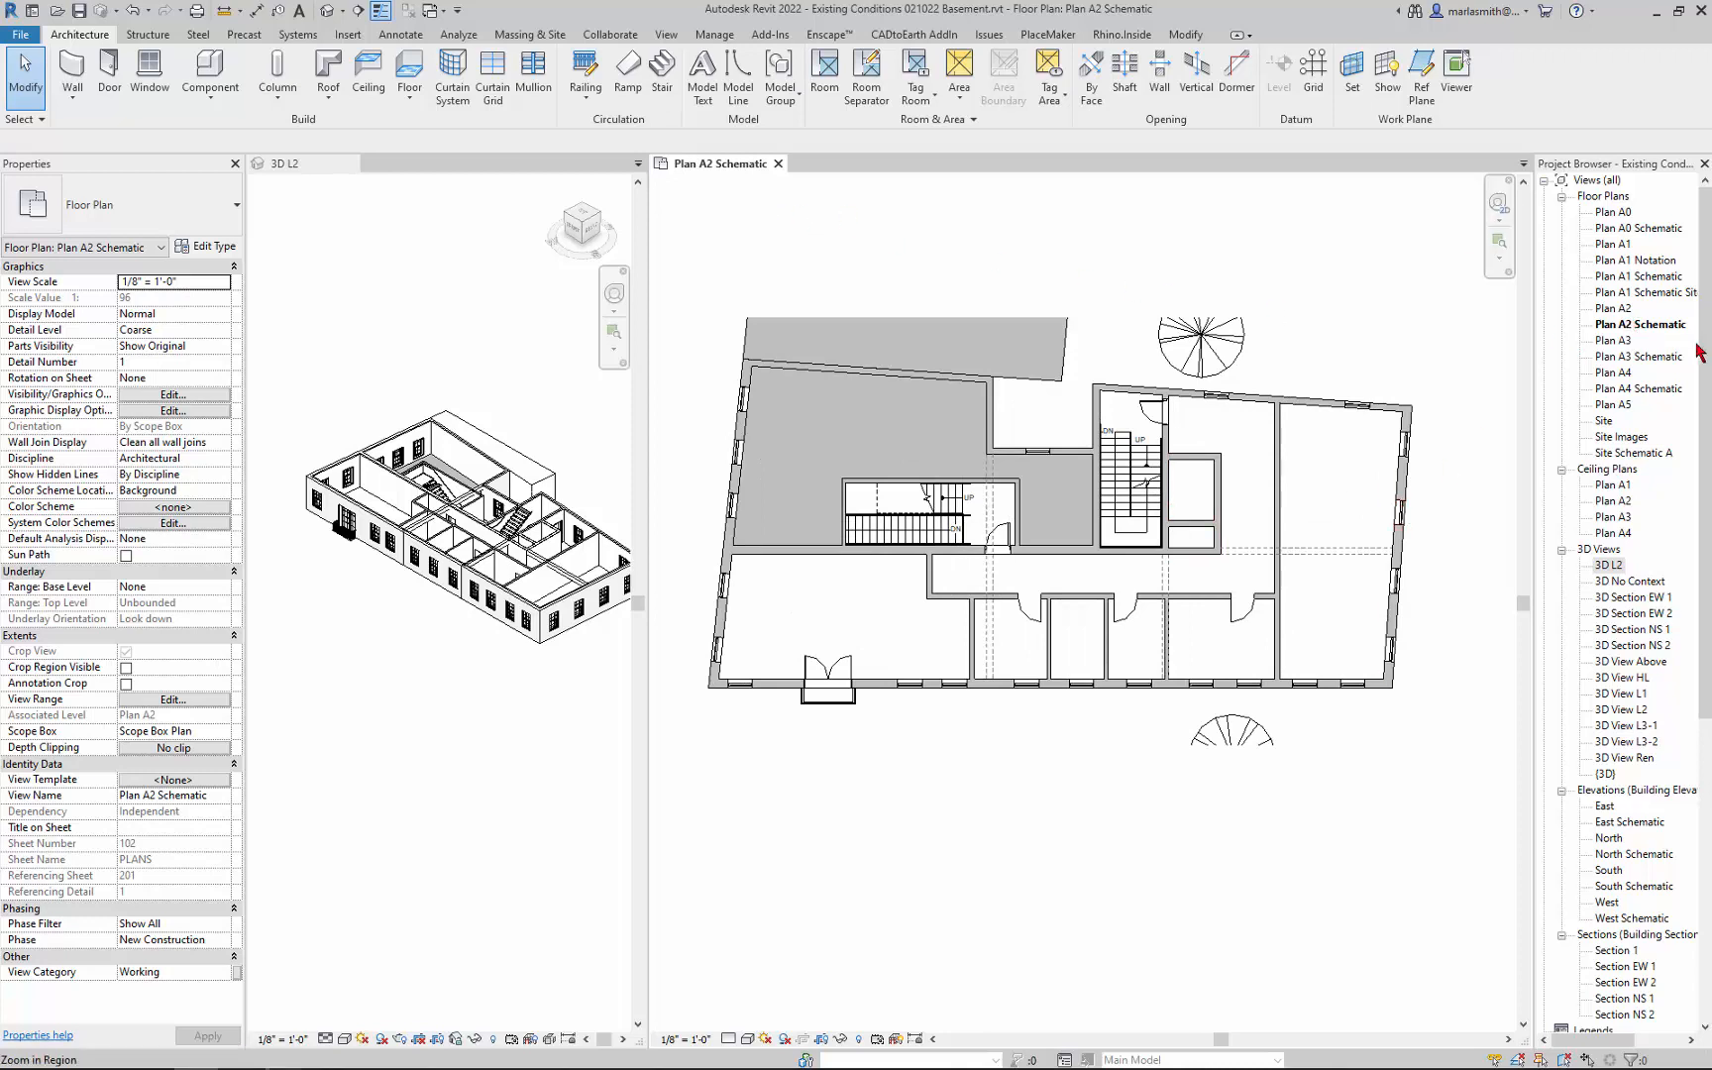
double_click(1621, 310)
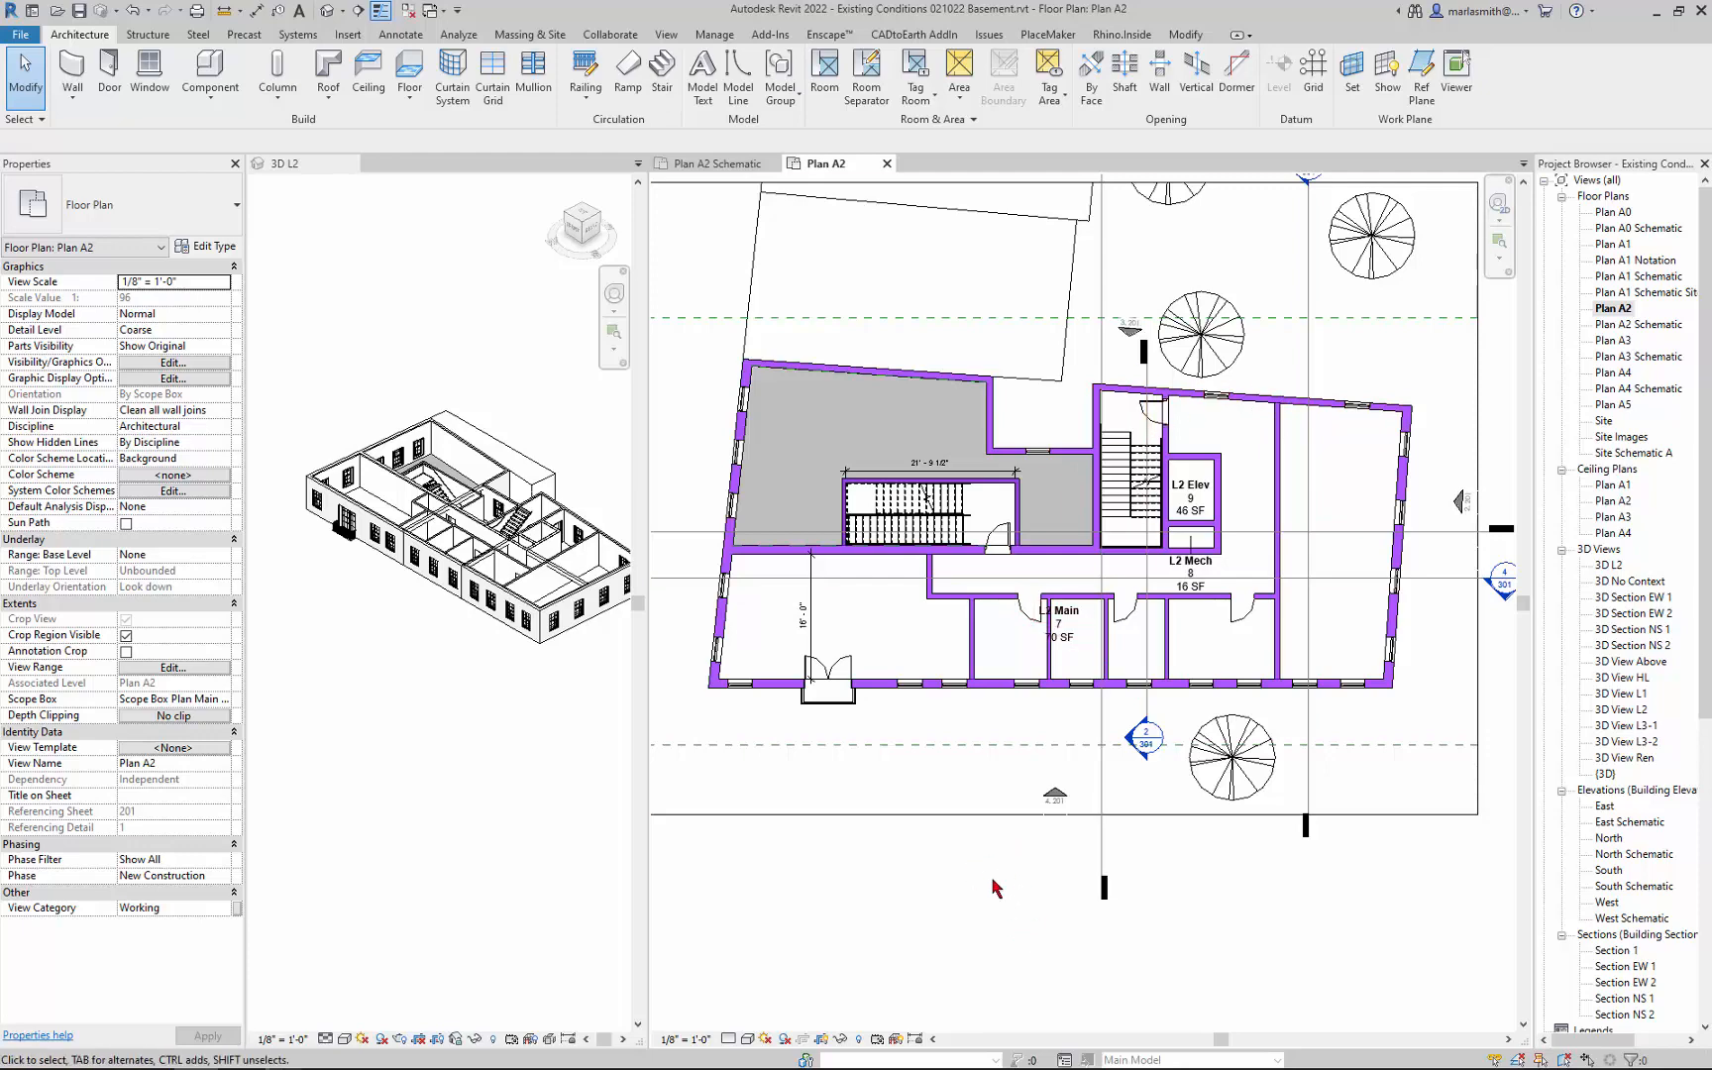
Turn on the Interior Fill subcategory of Rooms in the visibility/graphic overrides of Plan A2.
key("v")
key("g")
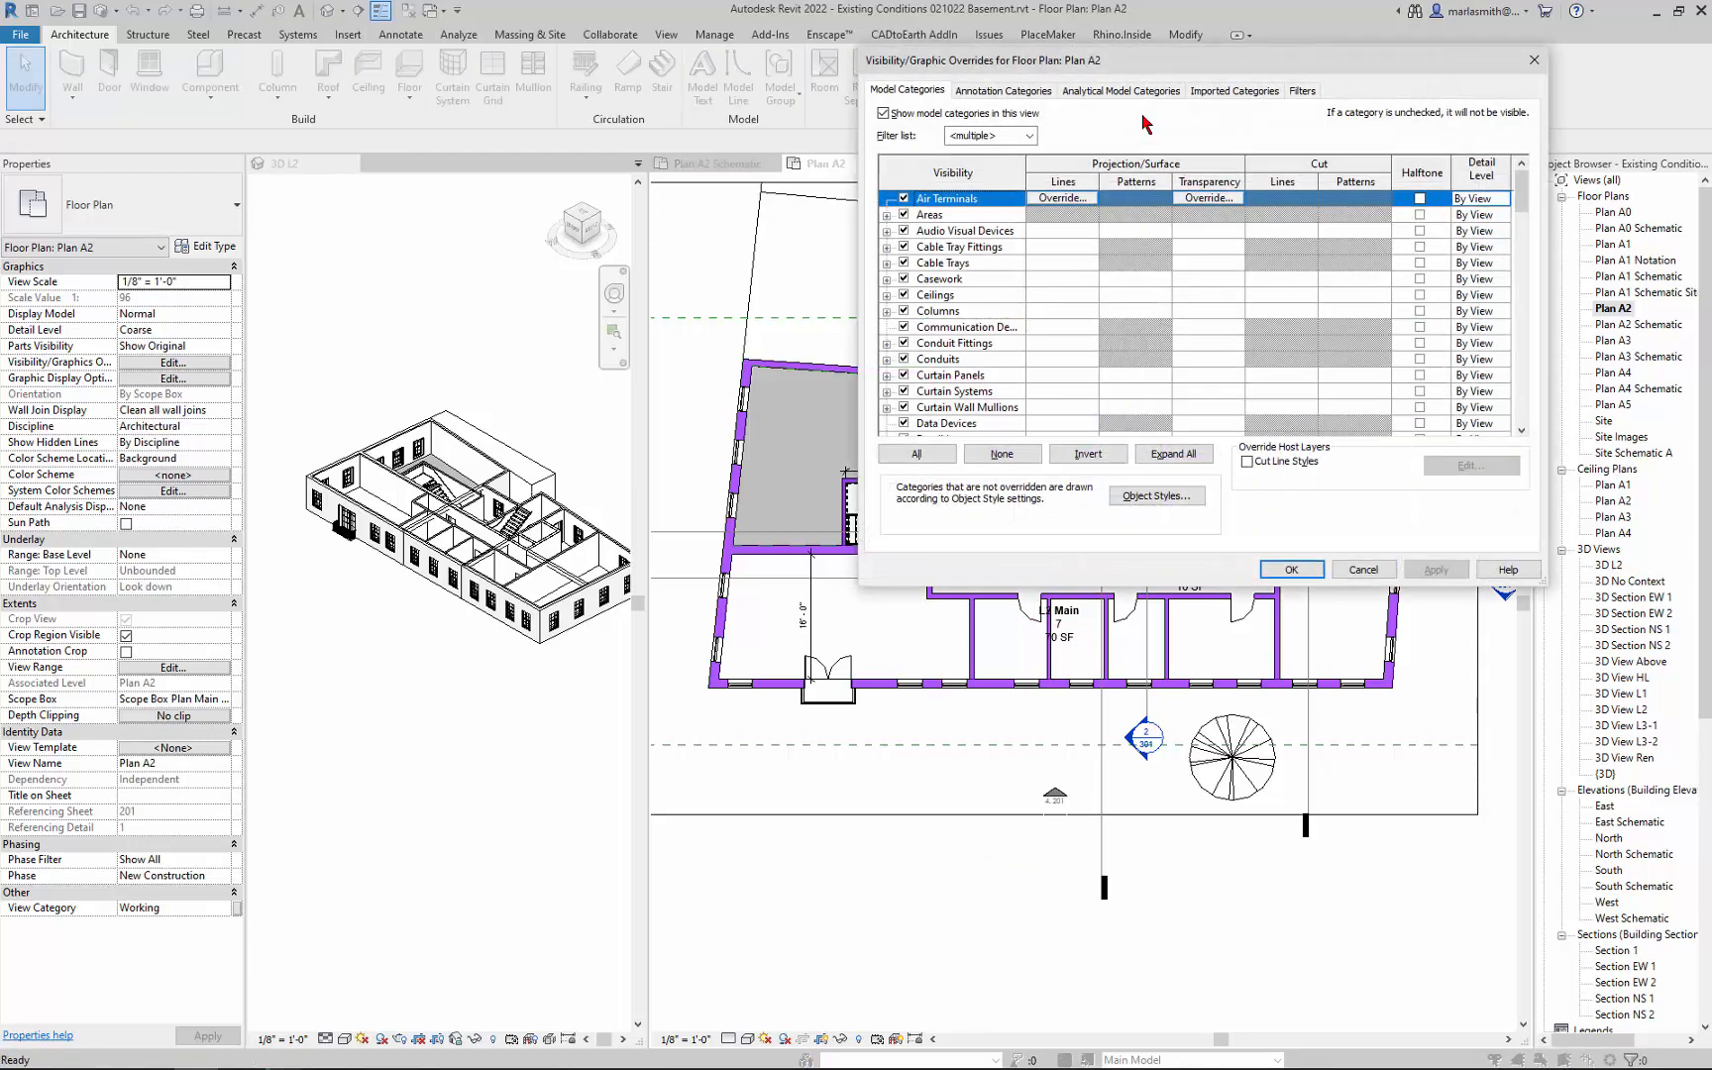
scroll(1024, 354, "down", 4)
scroll(1023, 354, "down", 10)
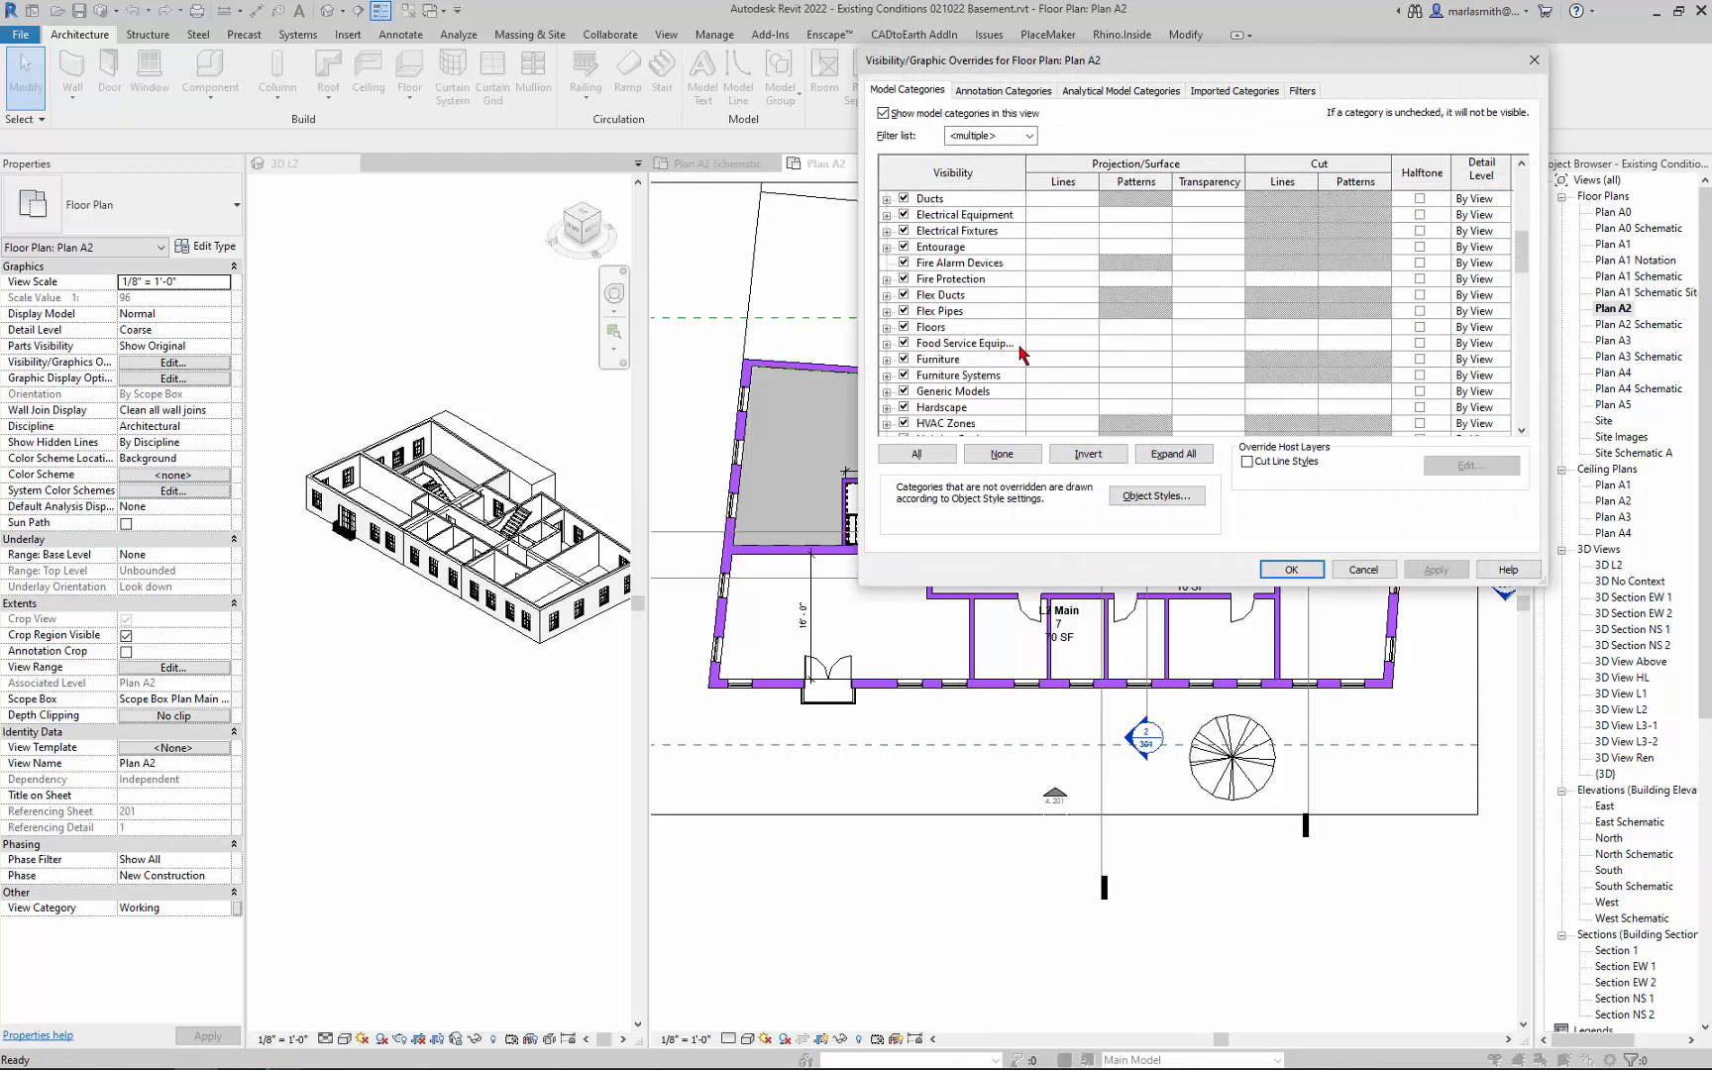
scroll(1023, 354, "down", 3)
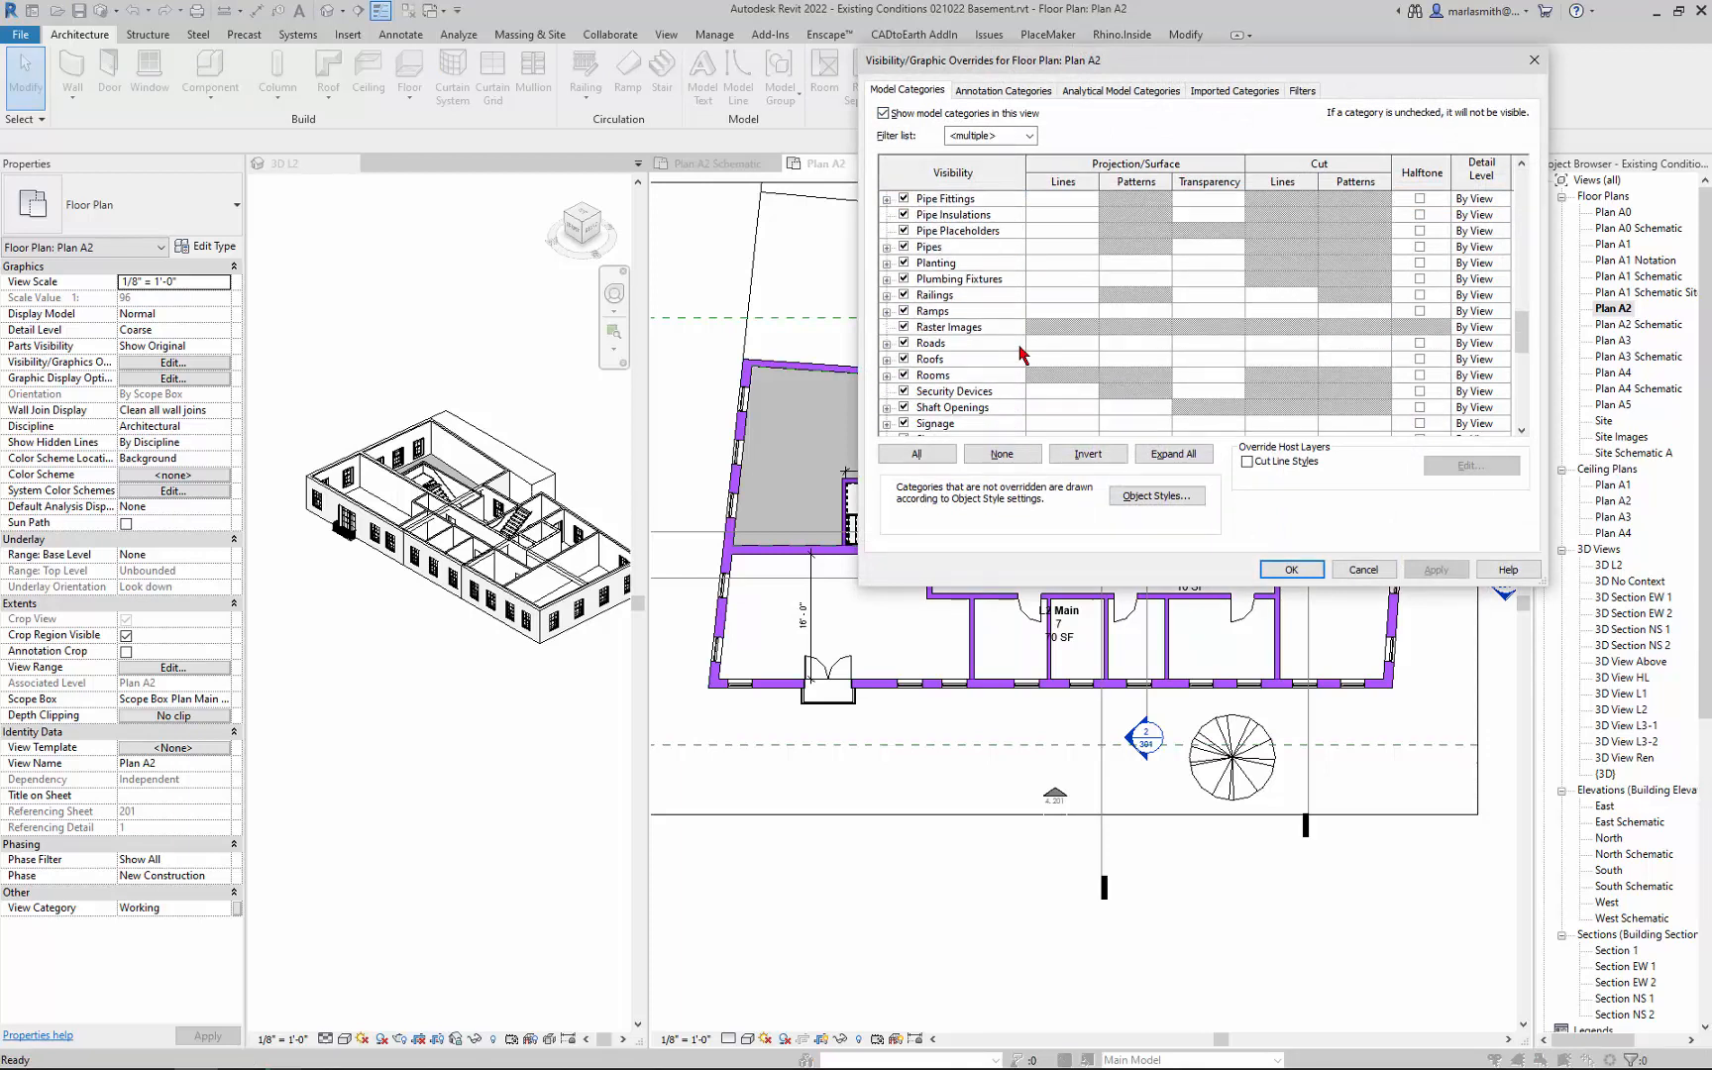
left_click(887, 376)
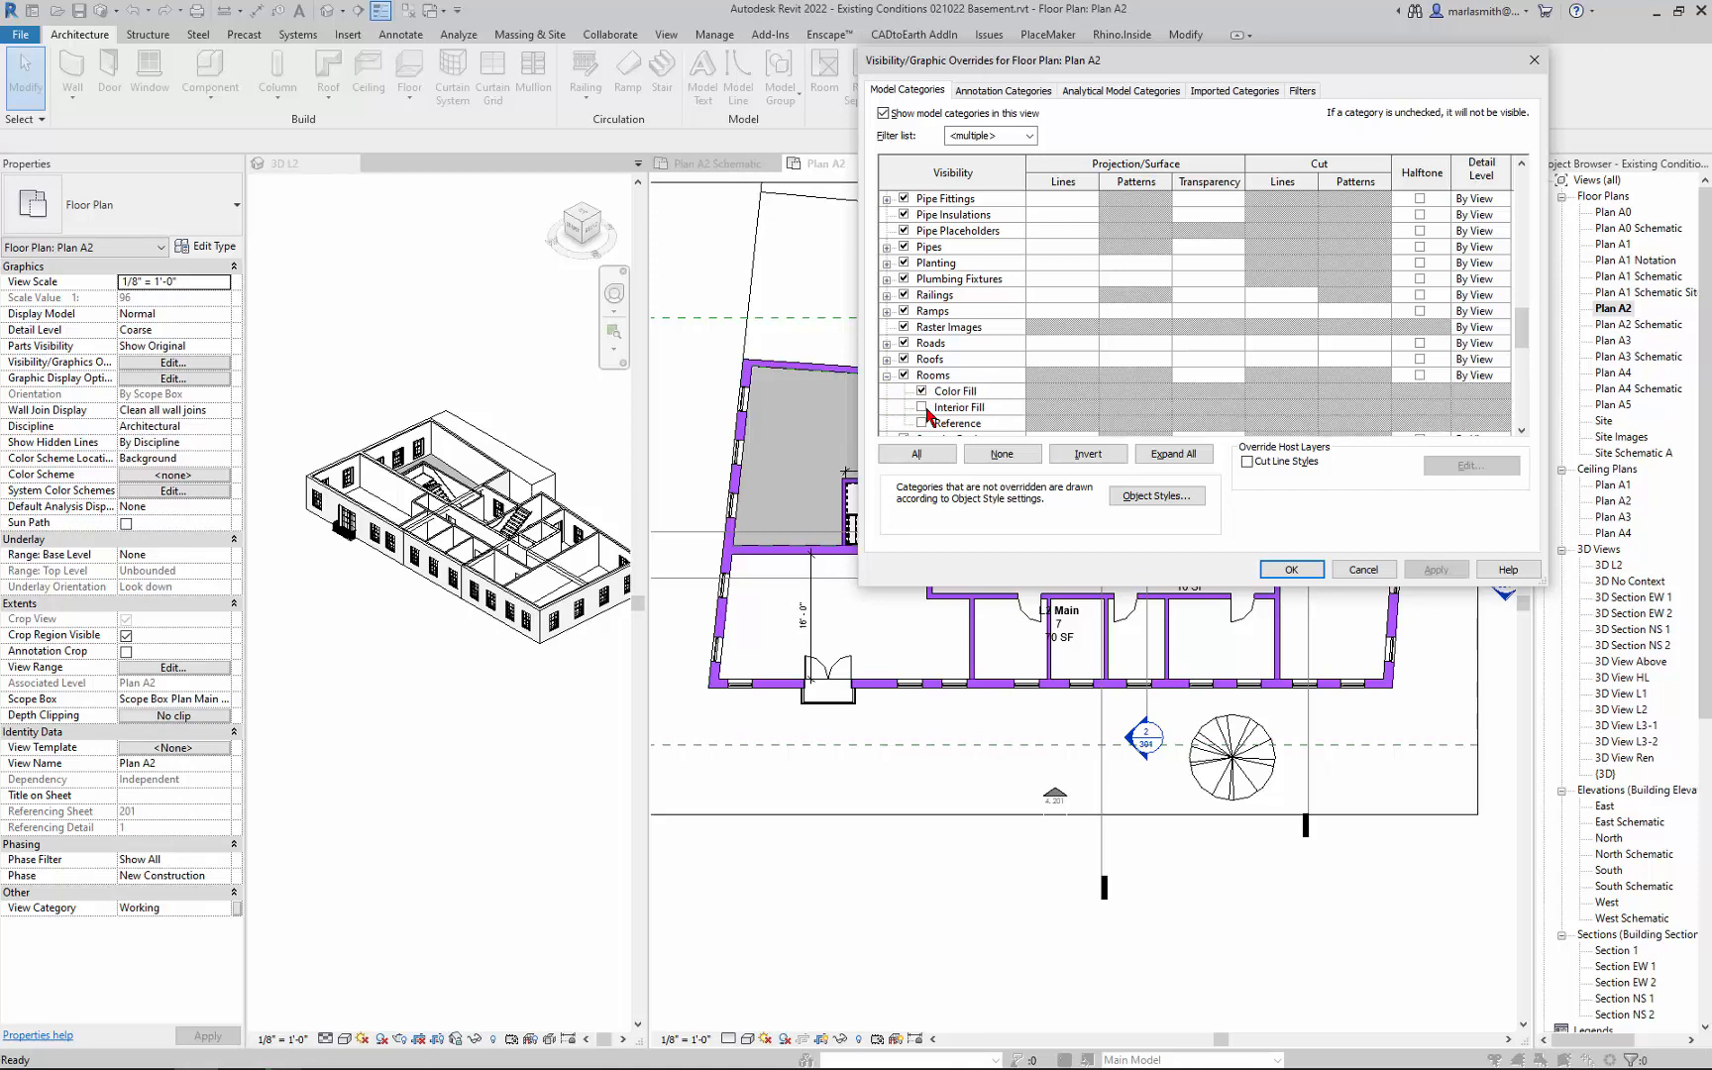
left_click(922, 407)
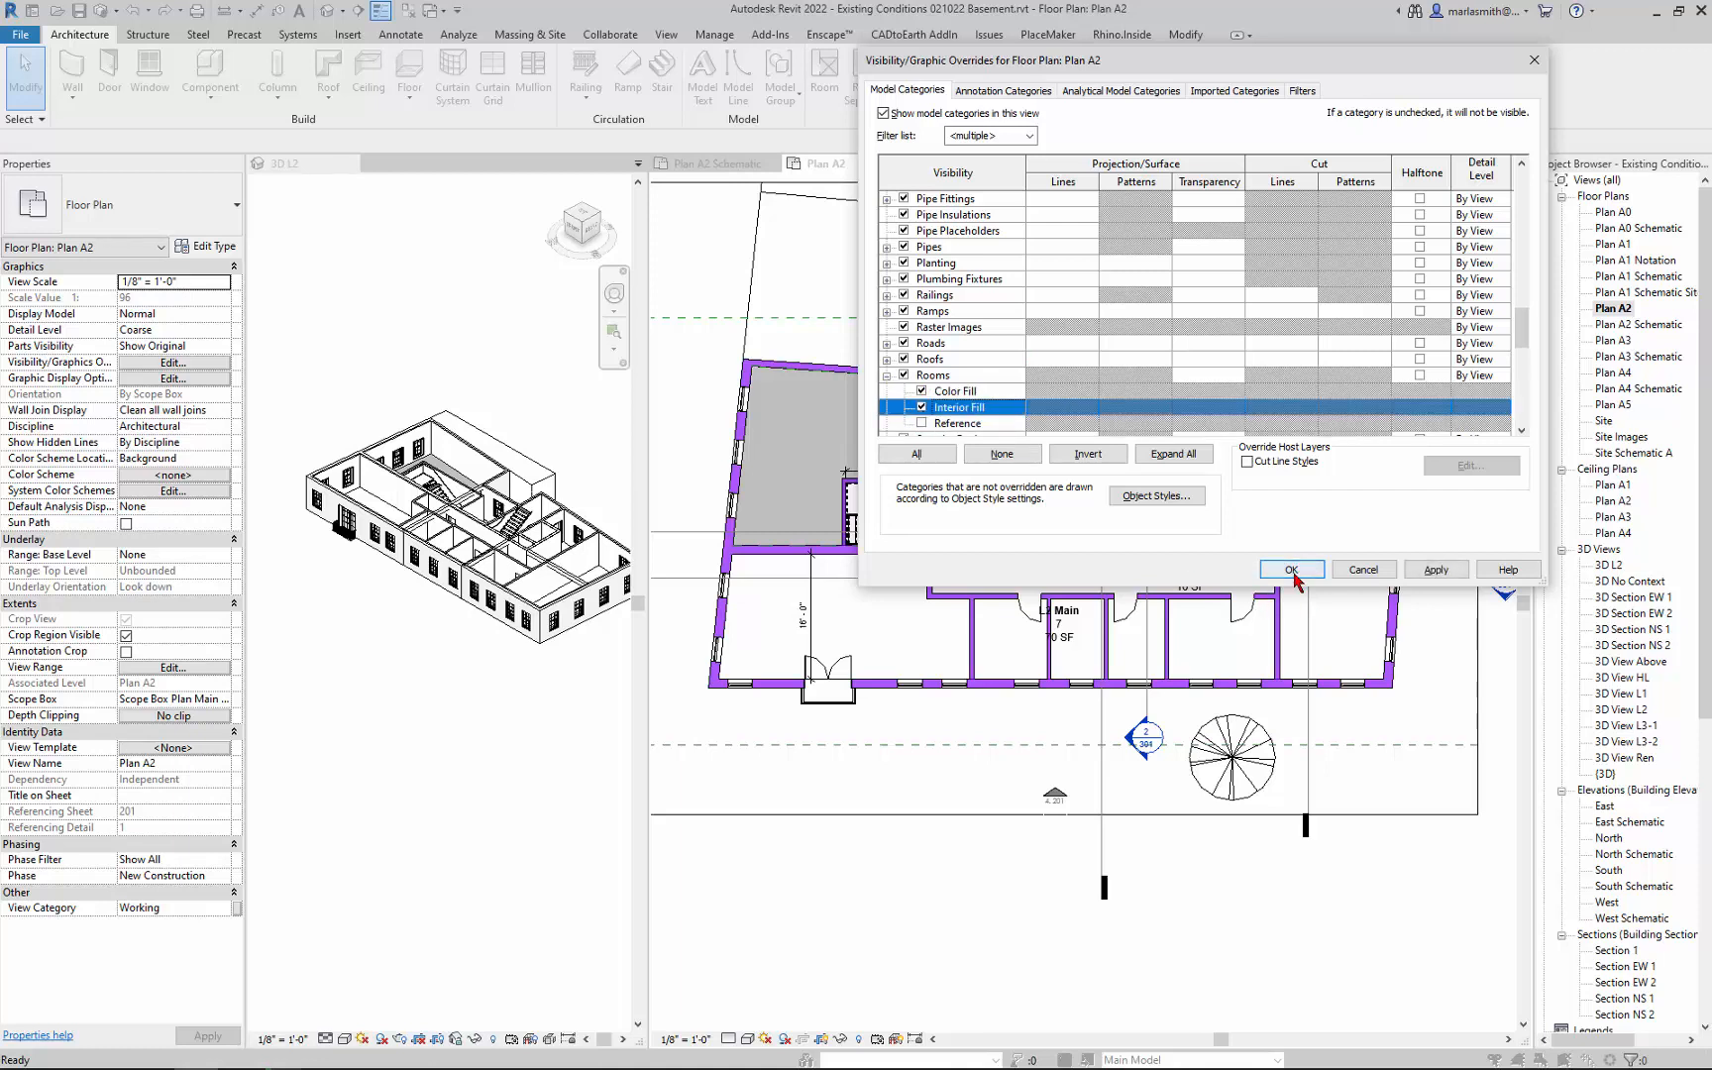
left_click(1291, 569)
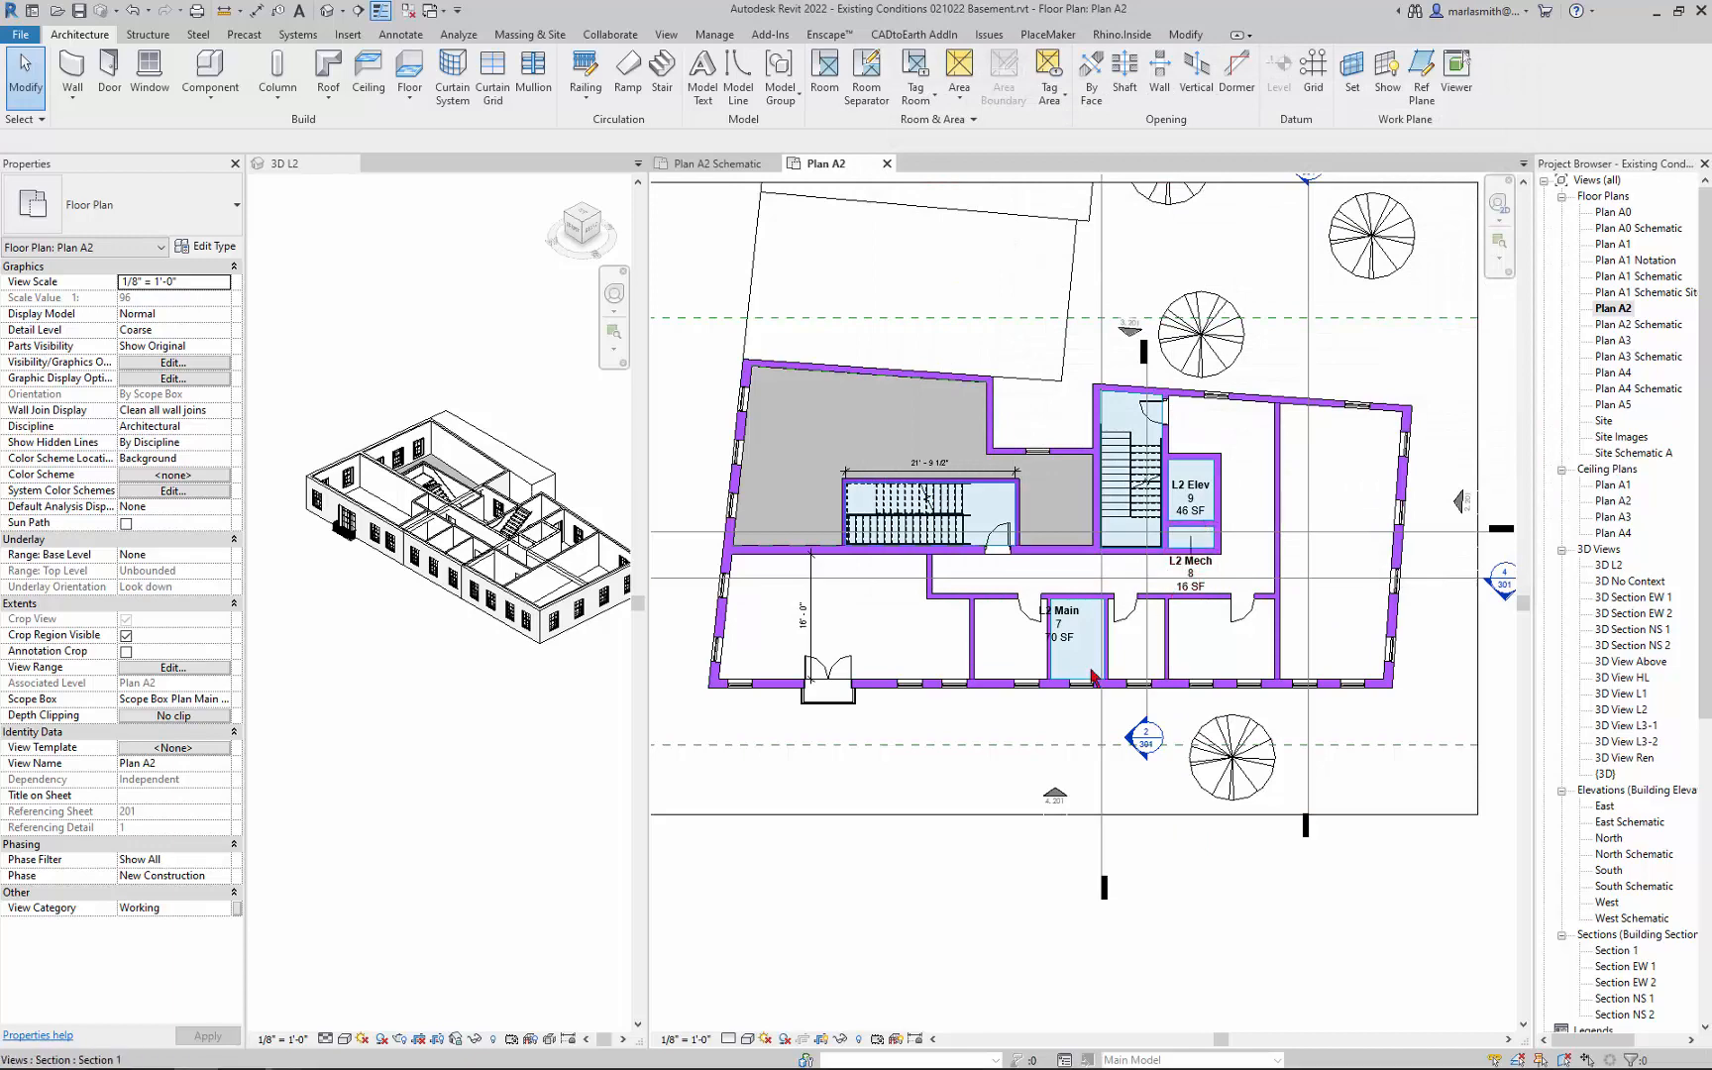
Rename the L2 Main room to SH B1 through its tag and move the tag fully inside the room.
scroll(1080, 619, "up", 3)
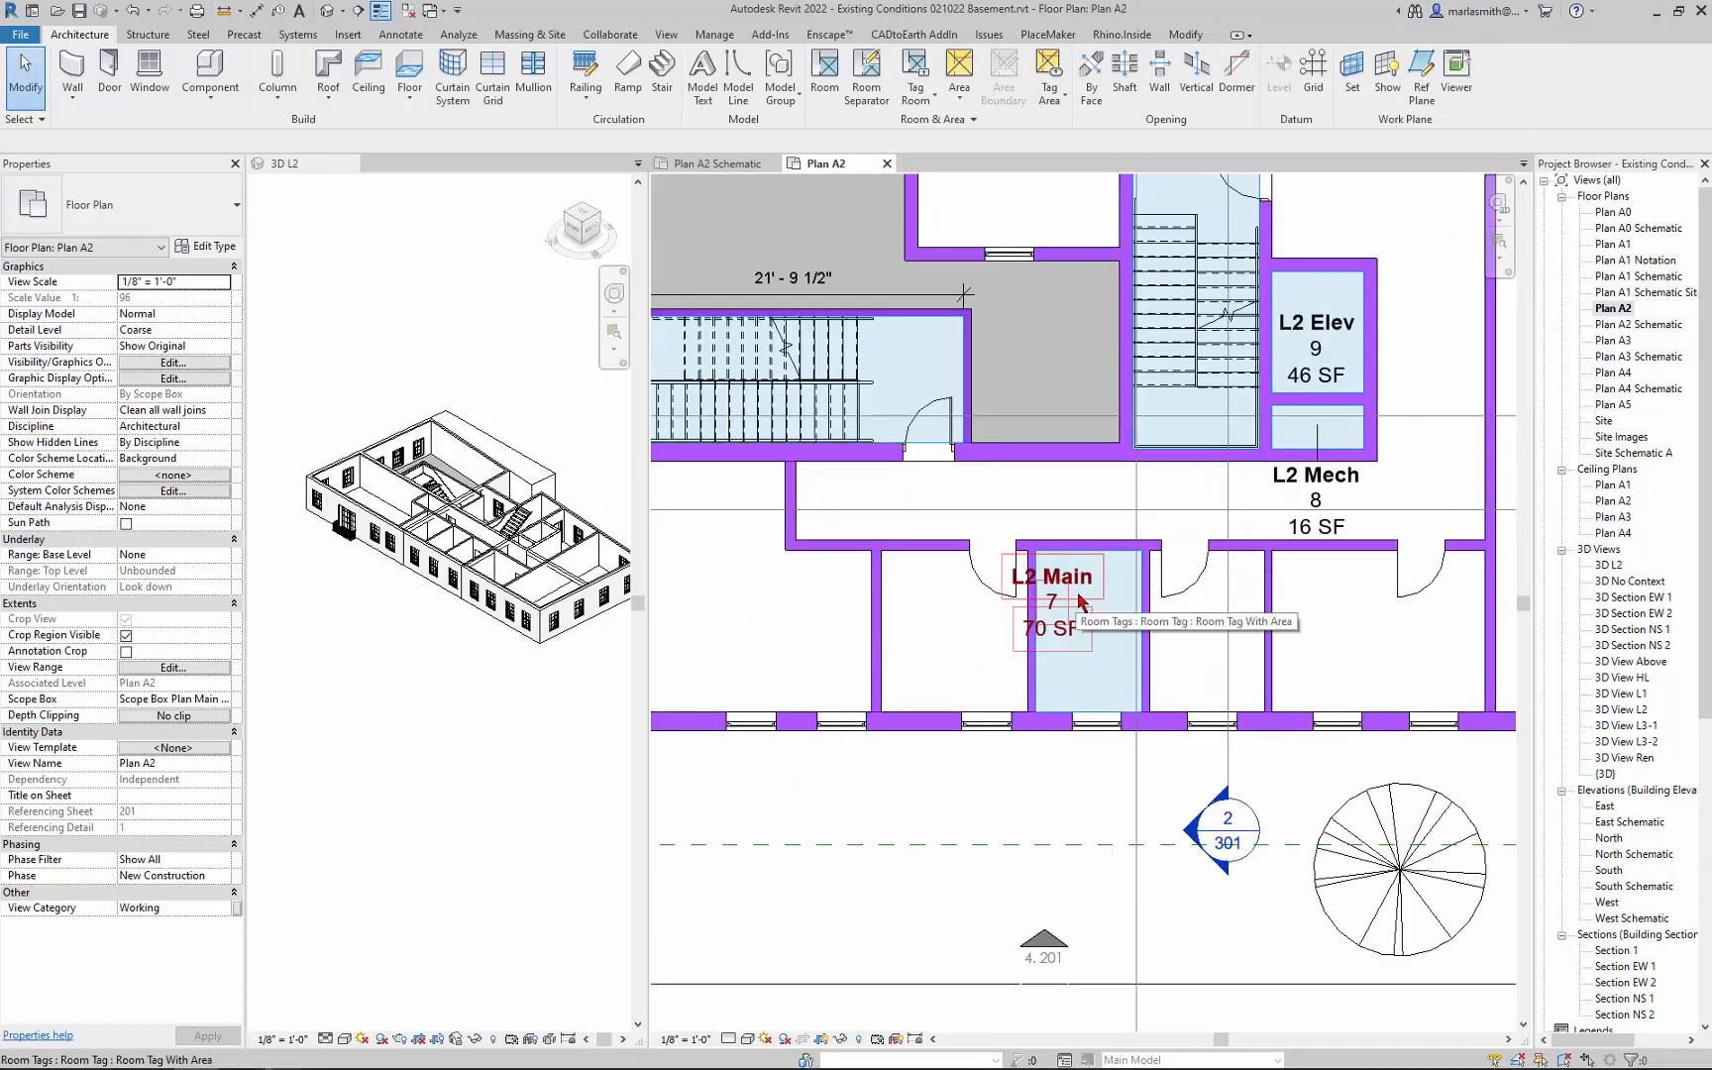
scroll(1080, 599, "down", 2)
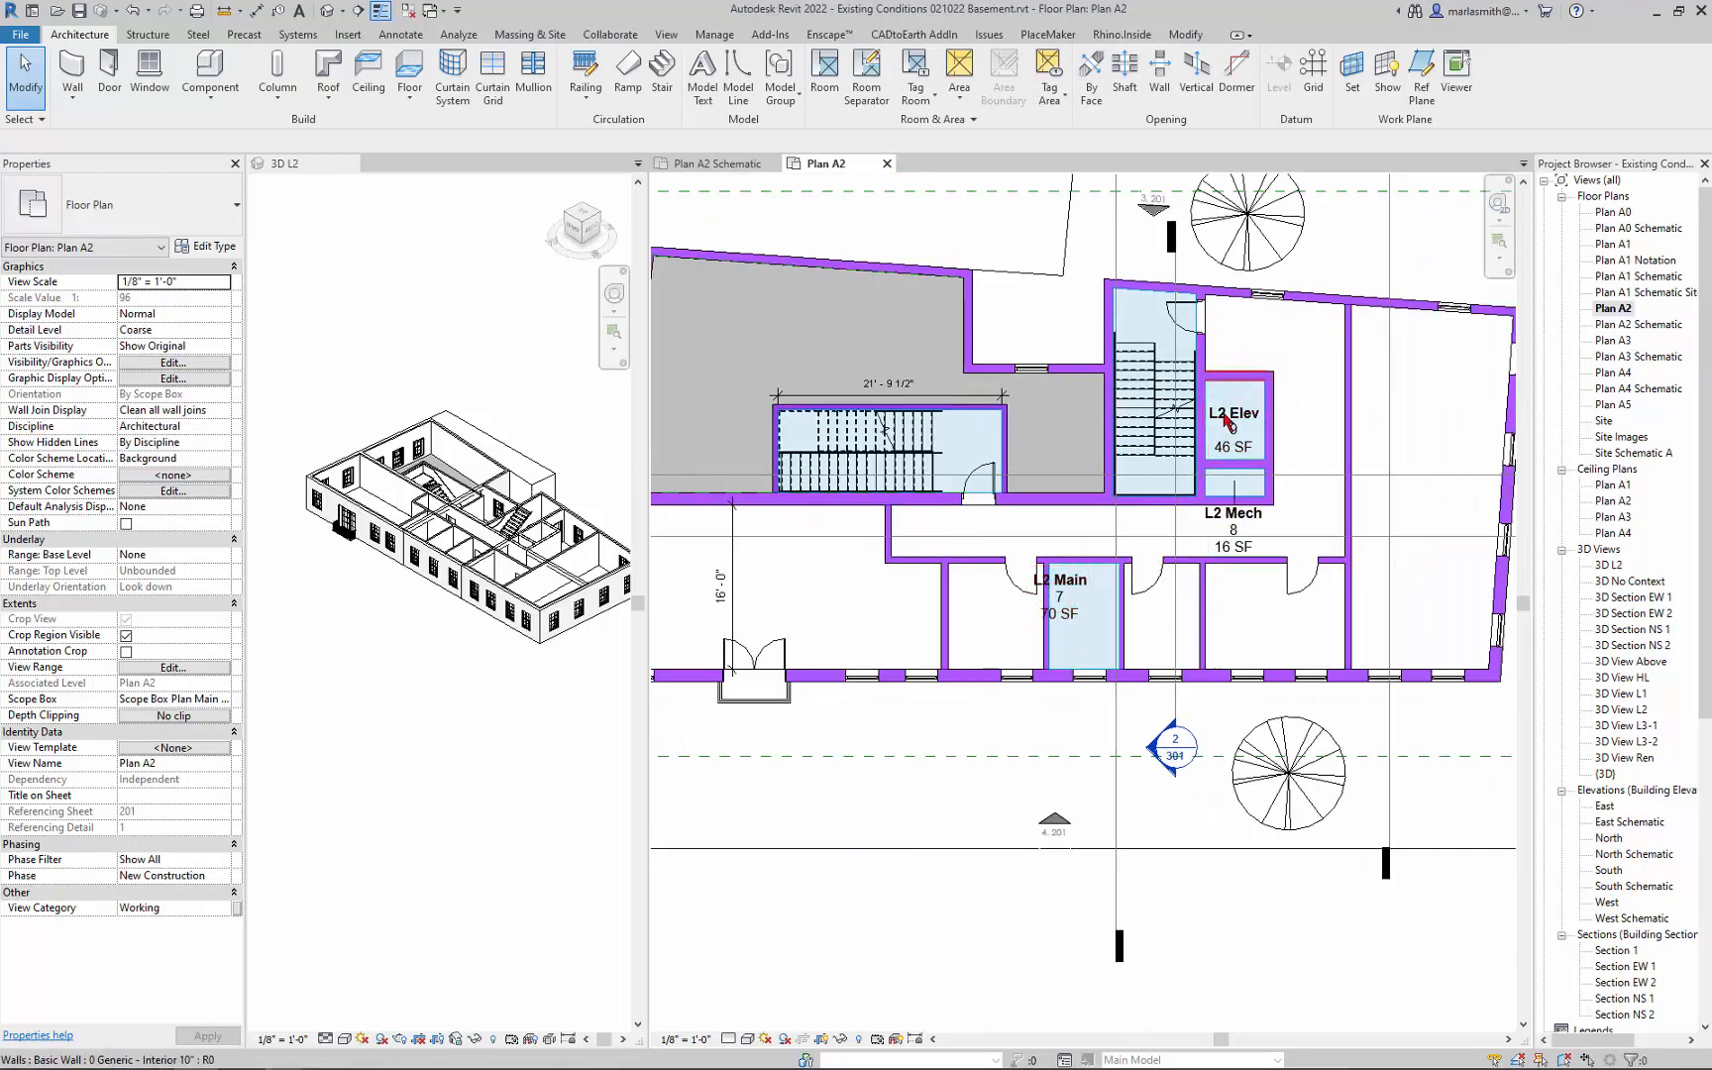
scroll(1229, 471, "down", 1)
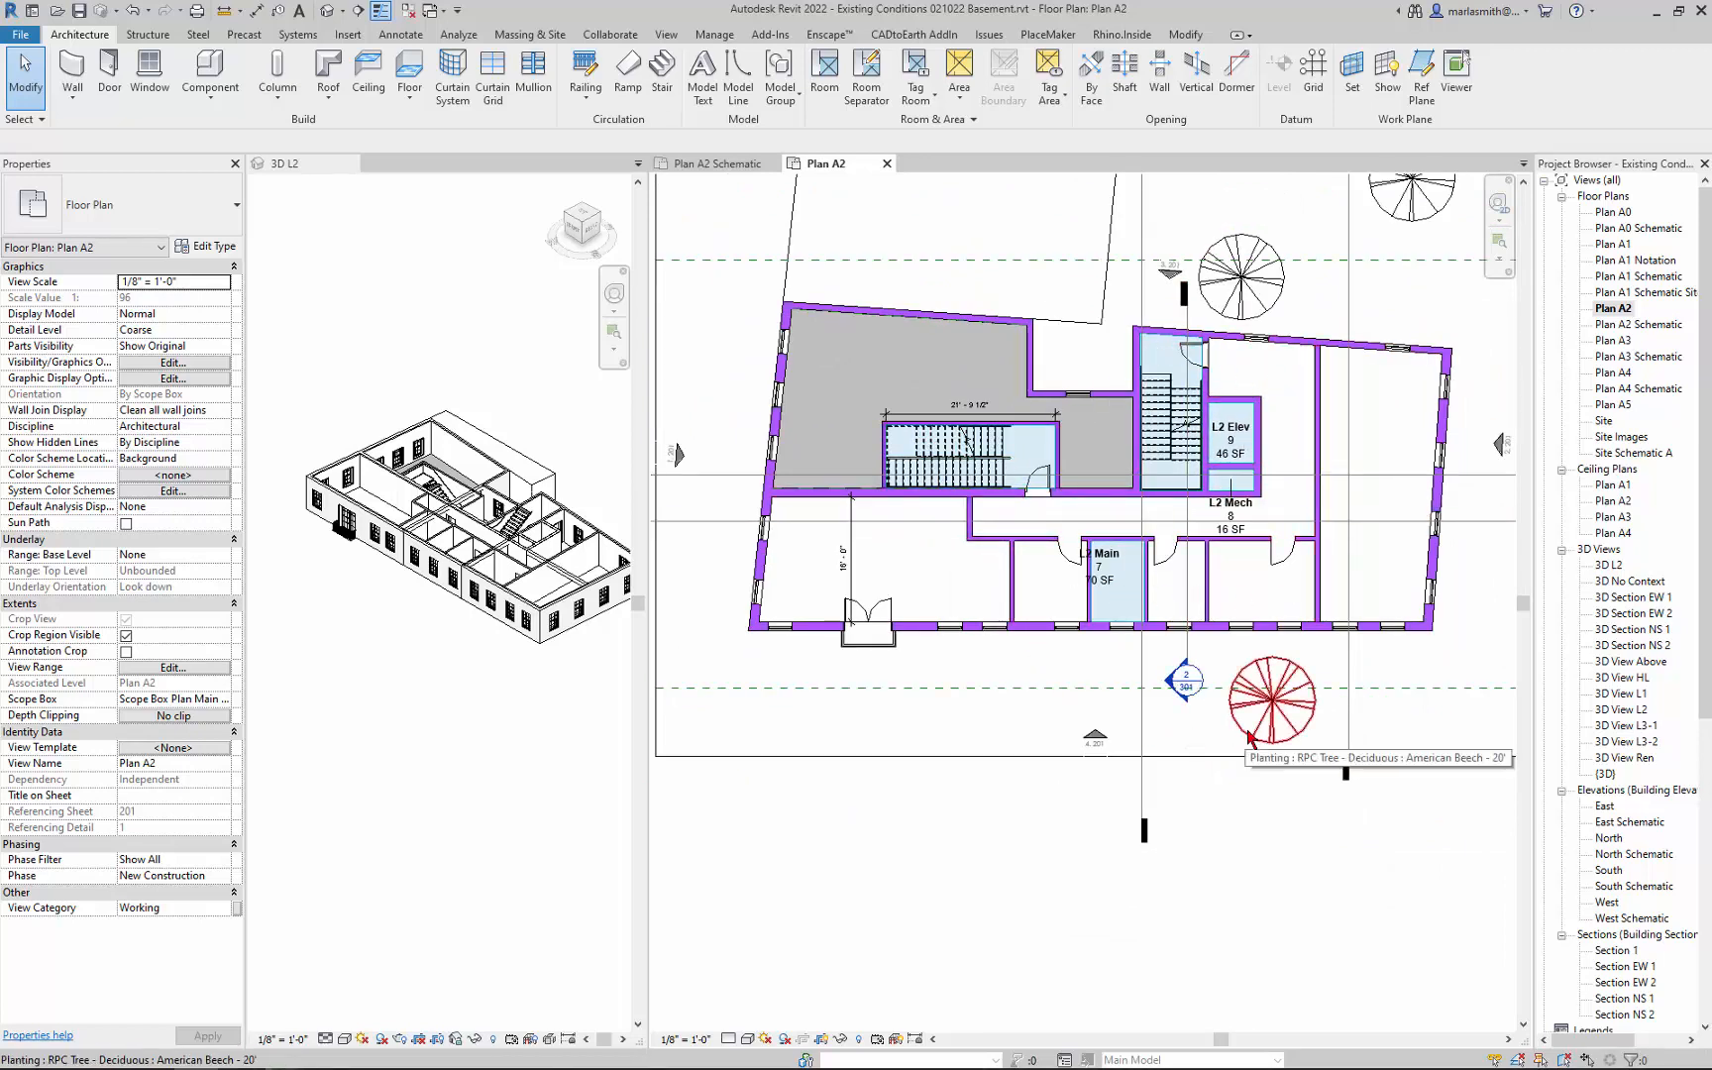
scroll(1119, 587, "up", 2)
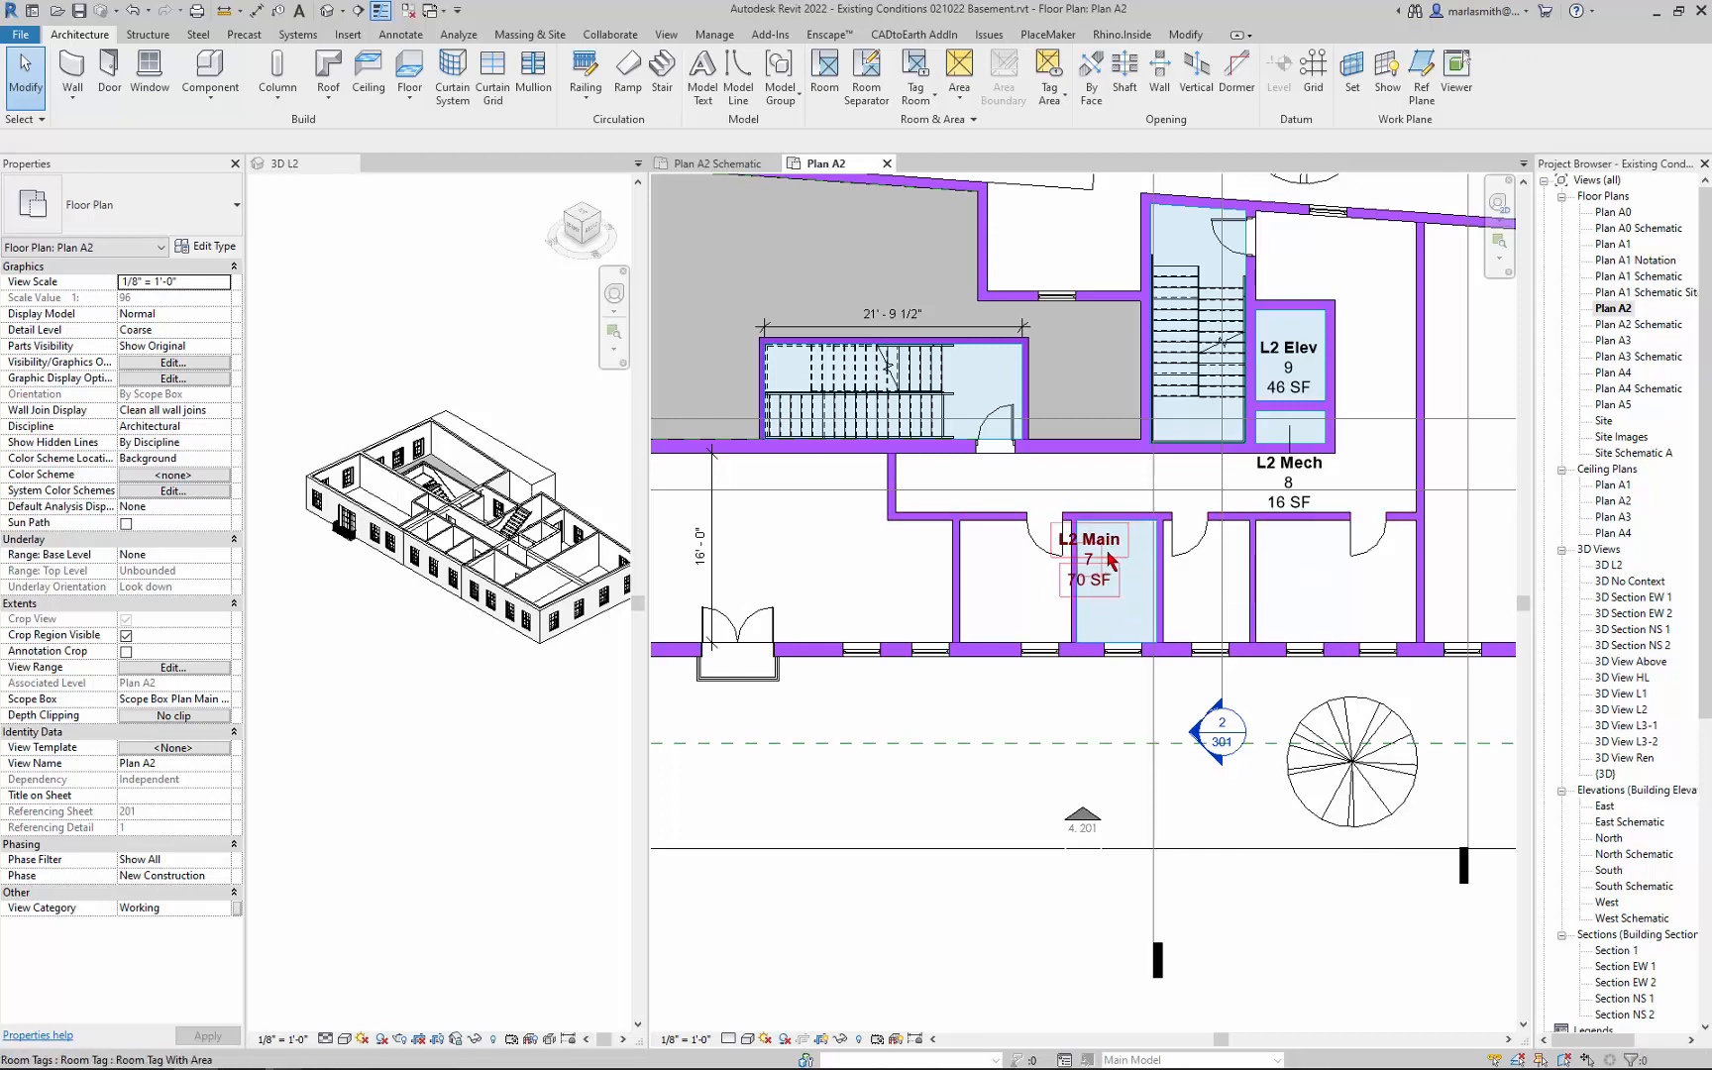
left_click(1111, 561)
left_click(1107, 540)
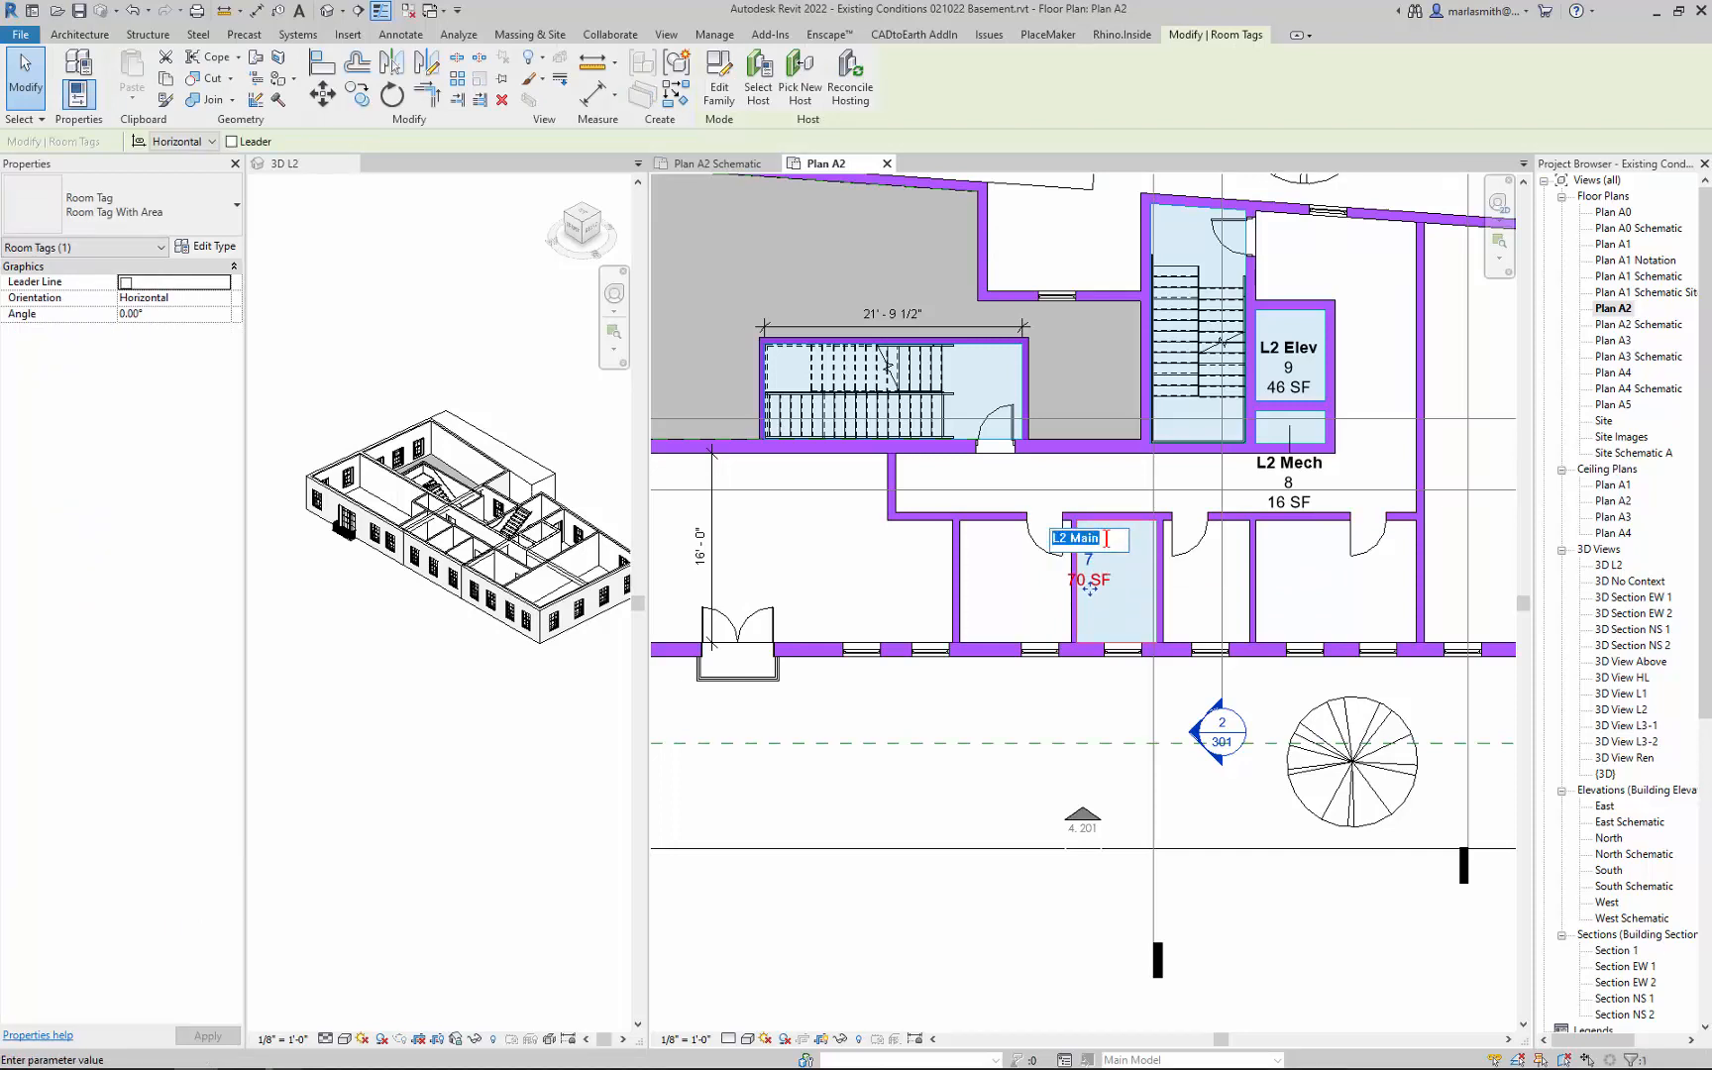
type("SH B1")
key("Return")
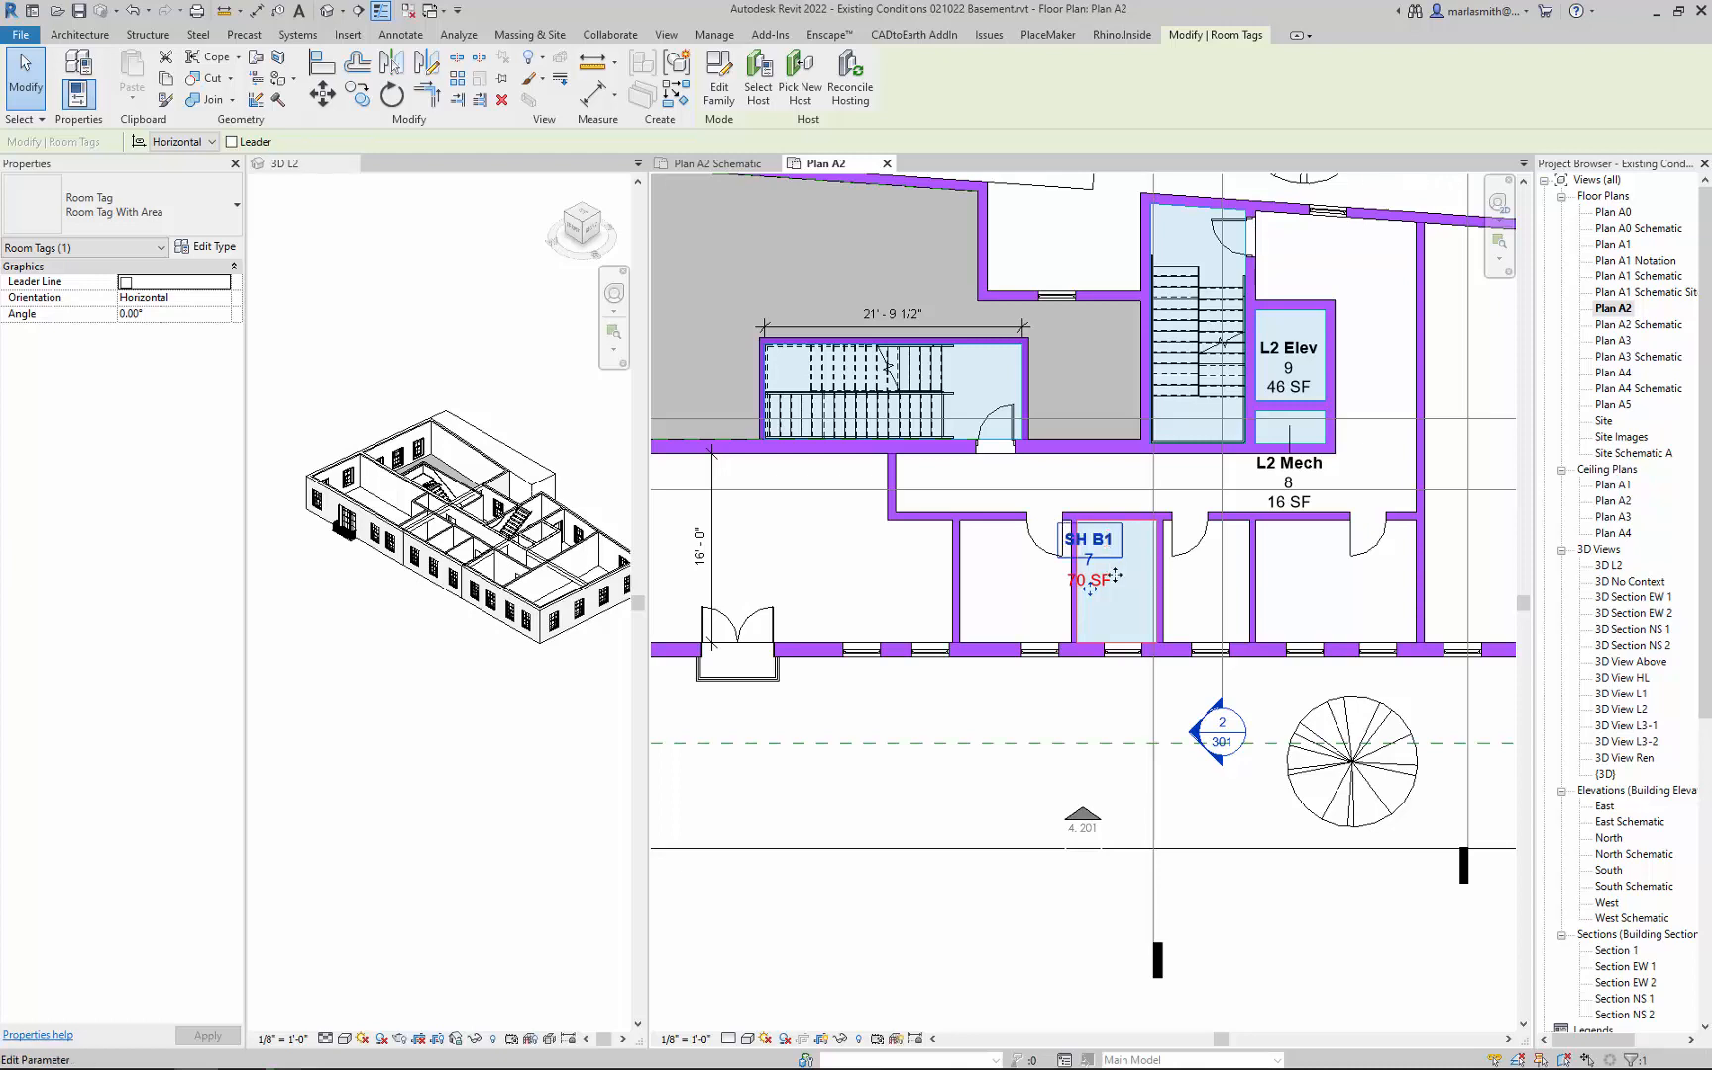
mouse_move(1090, 589)
left_mouse_down()
mouse_move(1135, 594)
mouse_move(1117, 590)
left_mouse_up()
left_click(1110, 720)
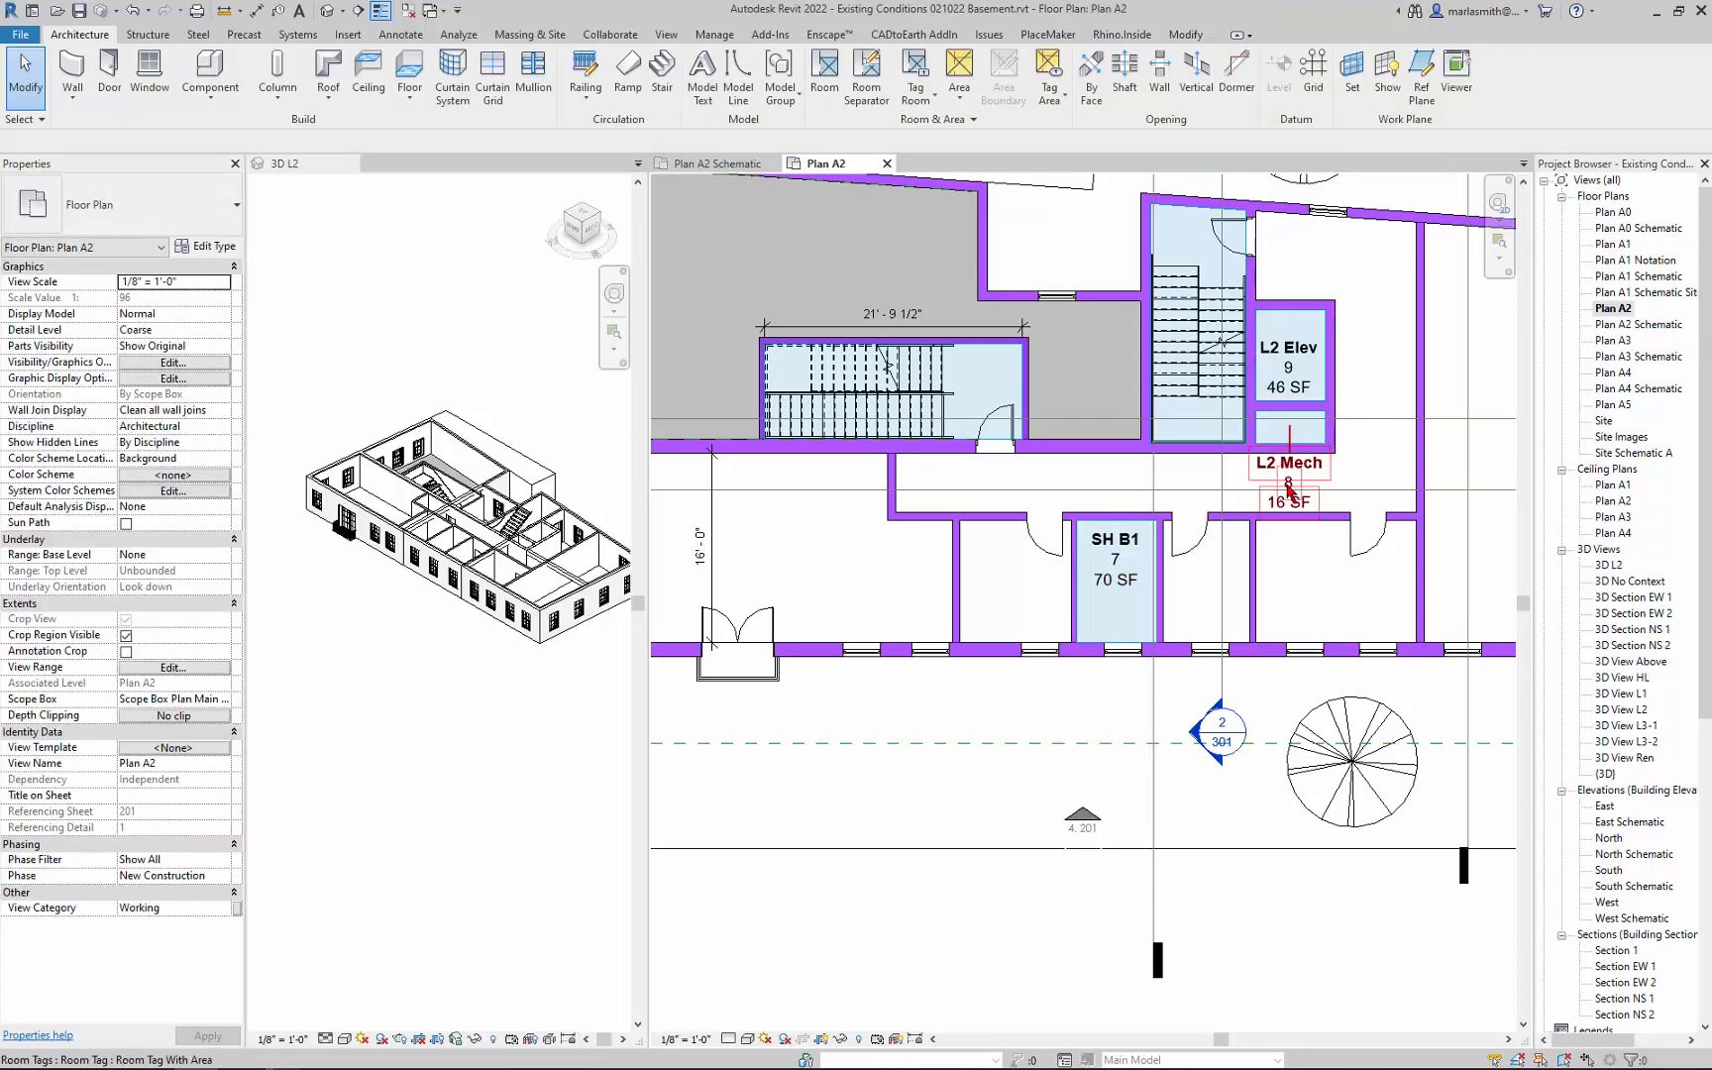
Delete the L2 Mech room tag by the small space below the elevator.
left_click_drag(1288, 505, 1284, 450)
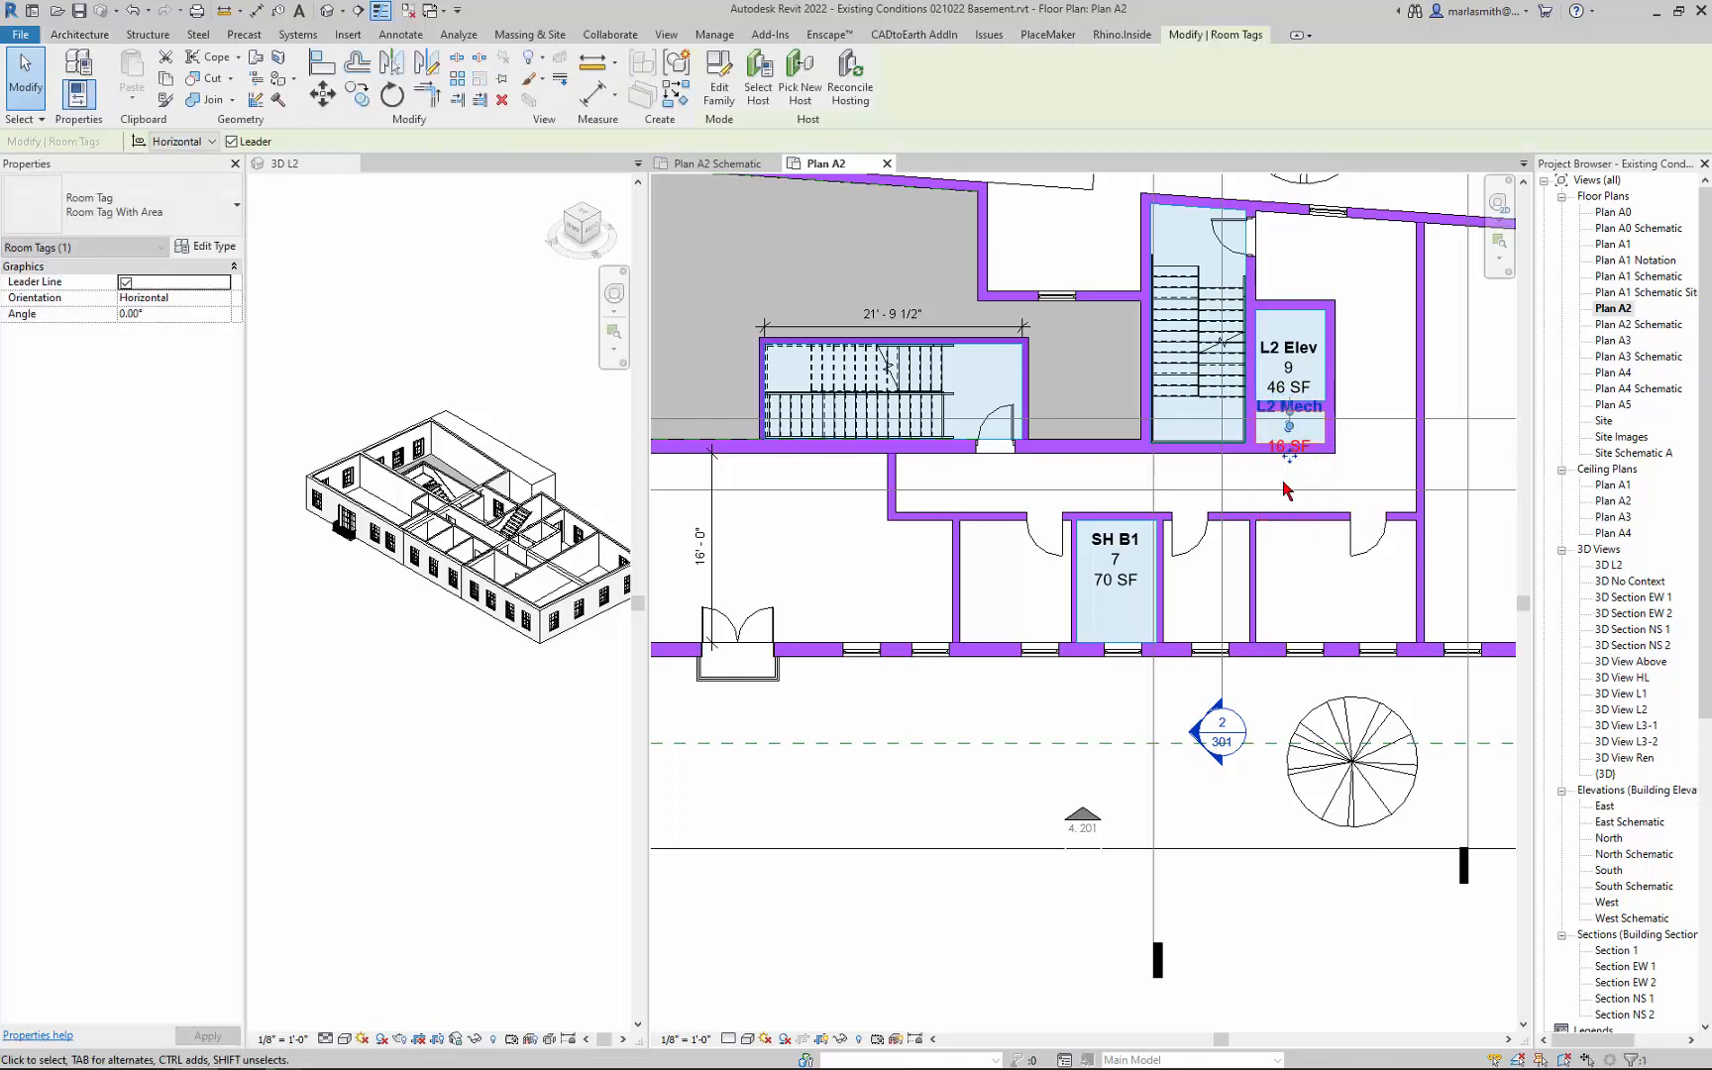
key("Delete")
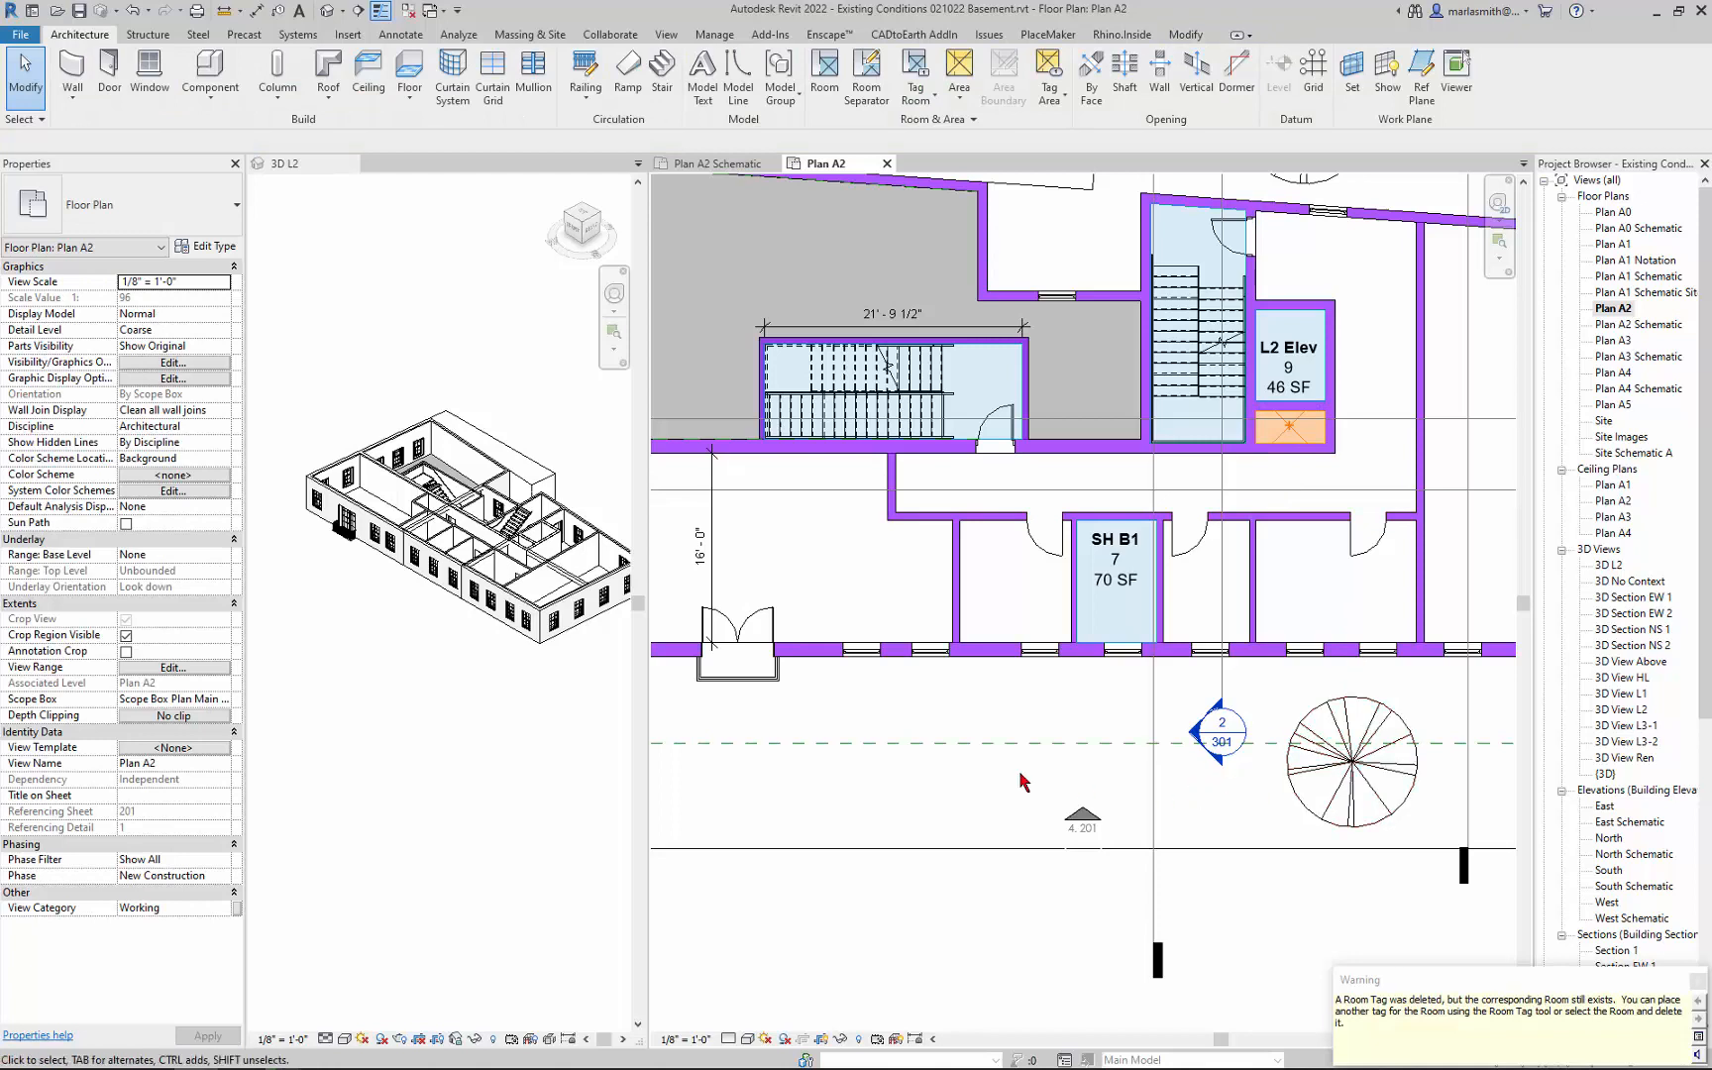
left_click(988, 699)
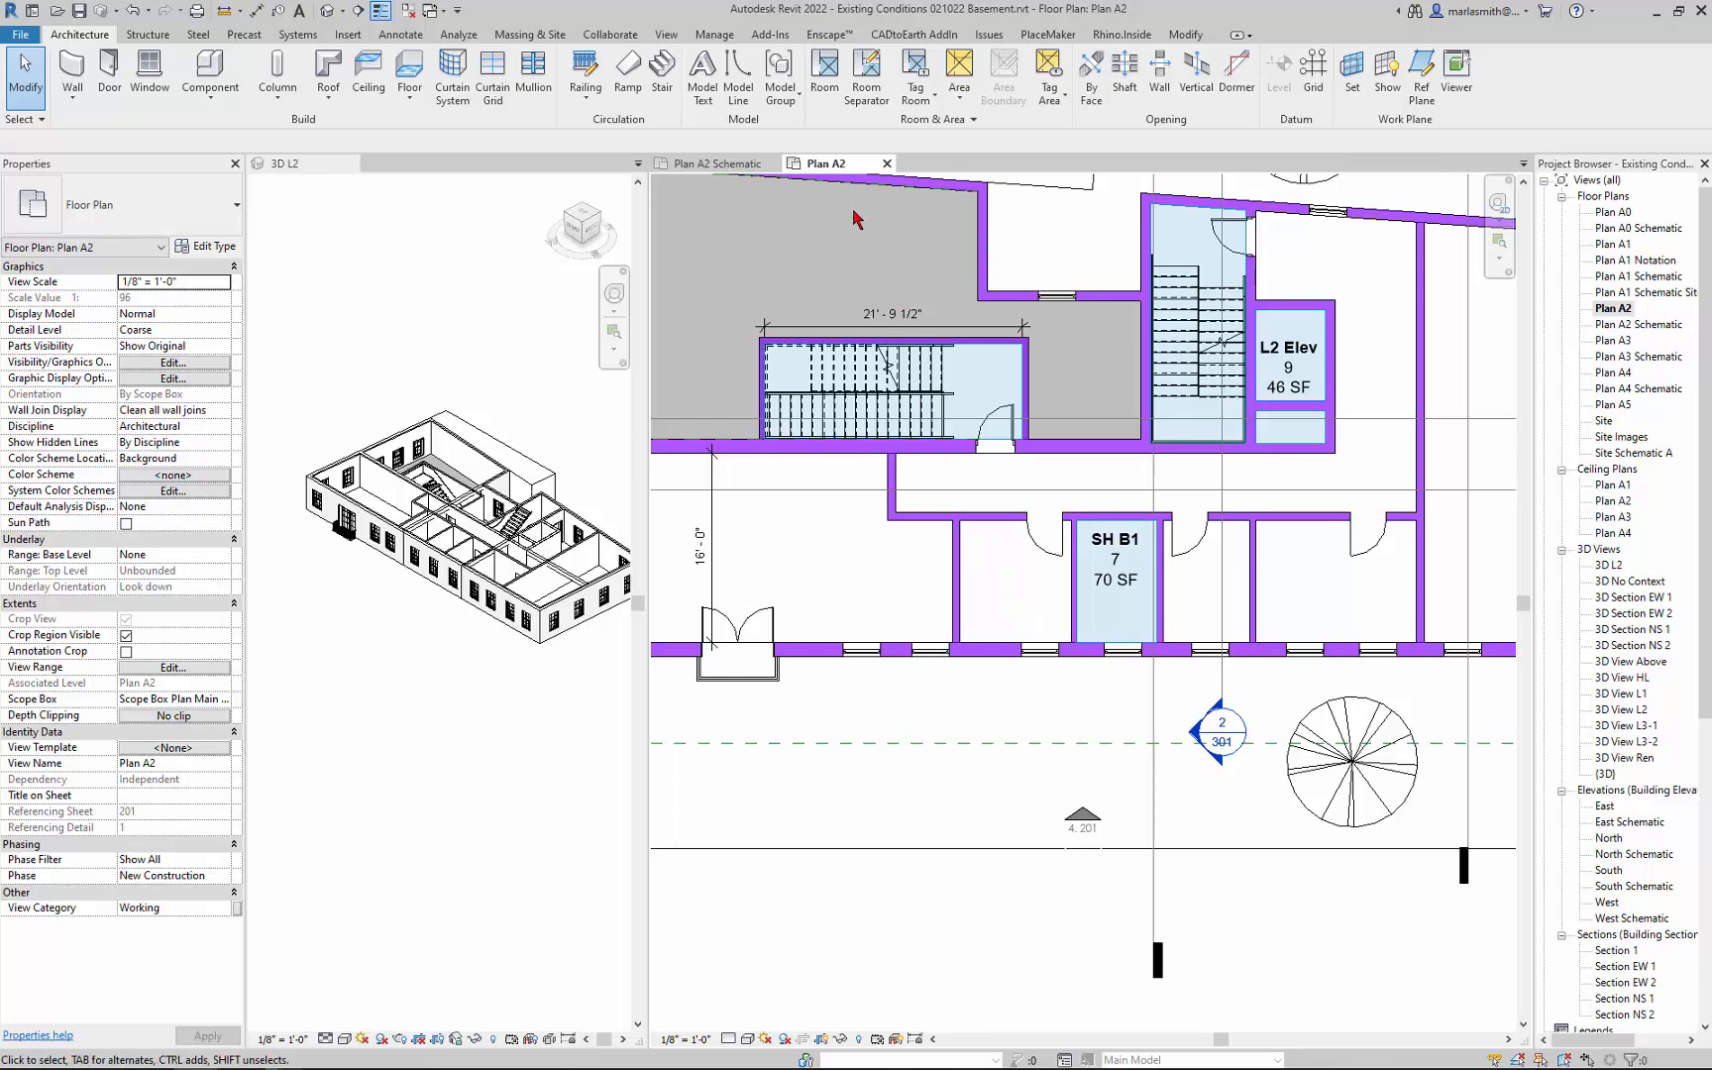
Place tagged rooms in the large west space, the three untagged spaces beside SH B1, the corridor and the large east space.
left_click(828, 84)
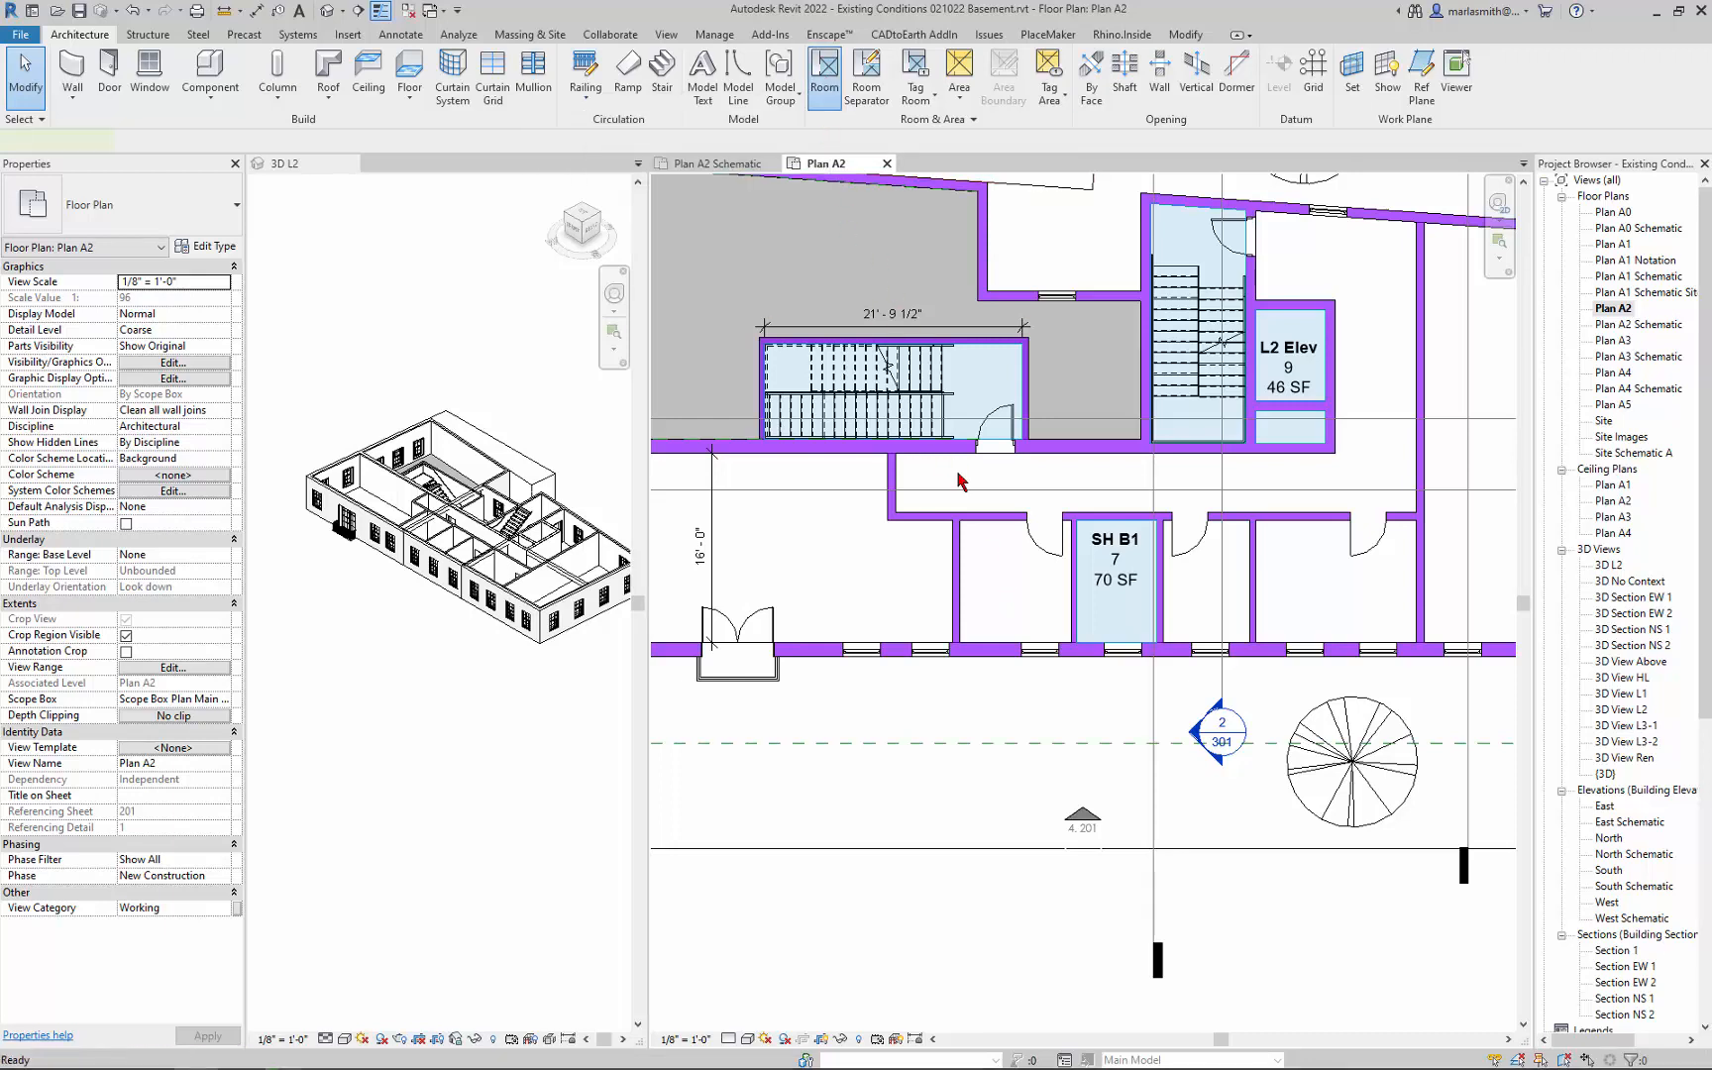
left_click(1025, 588)
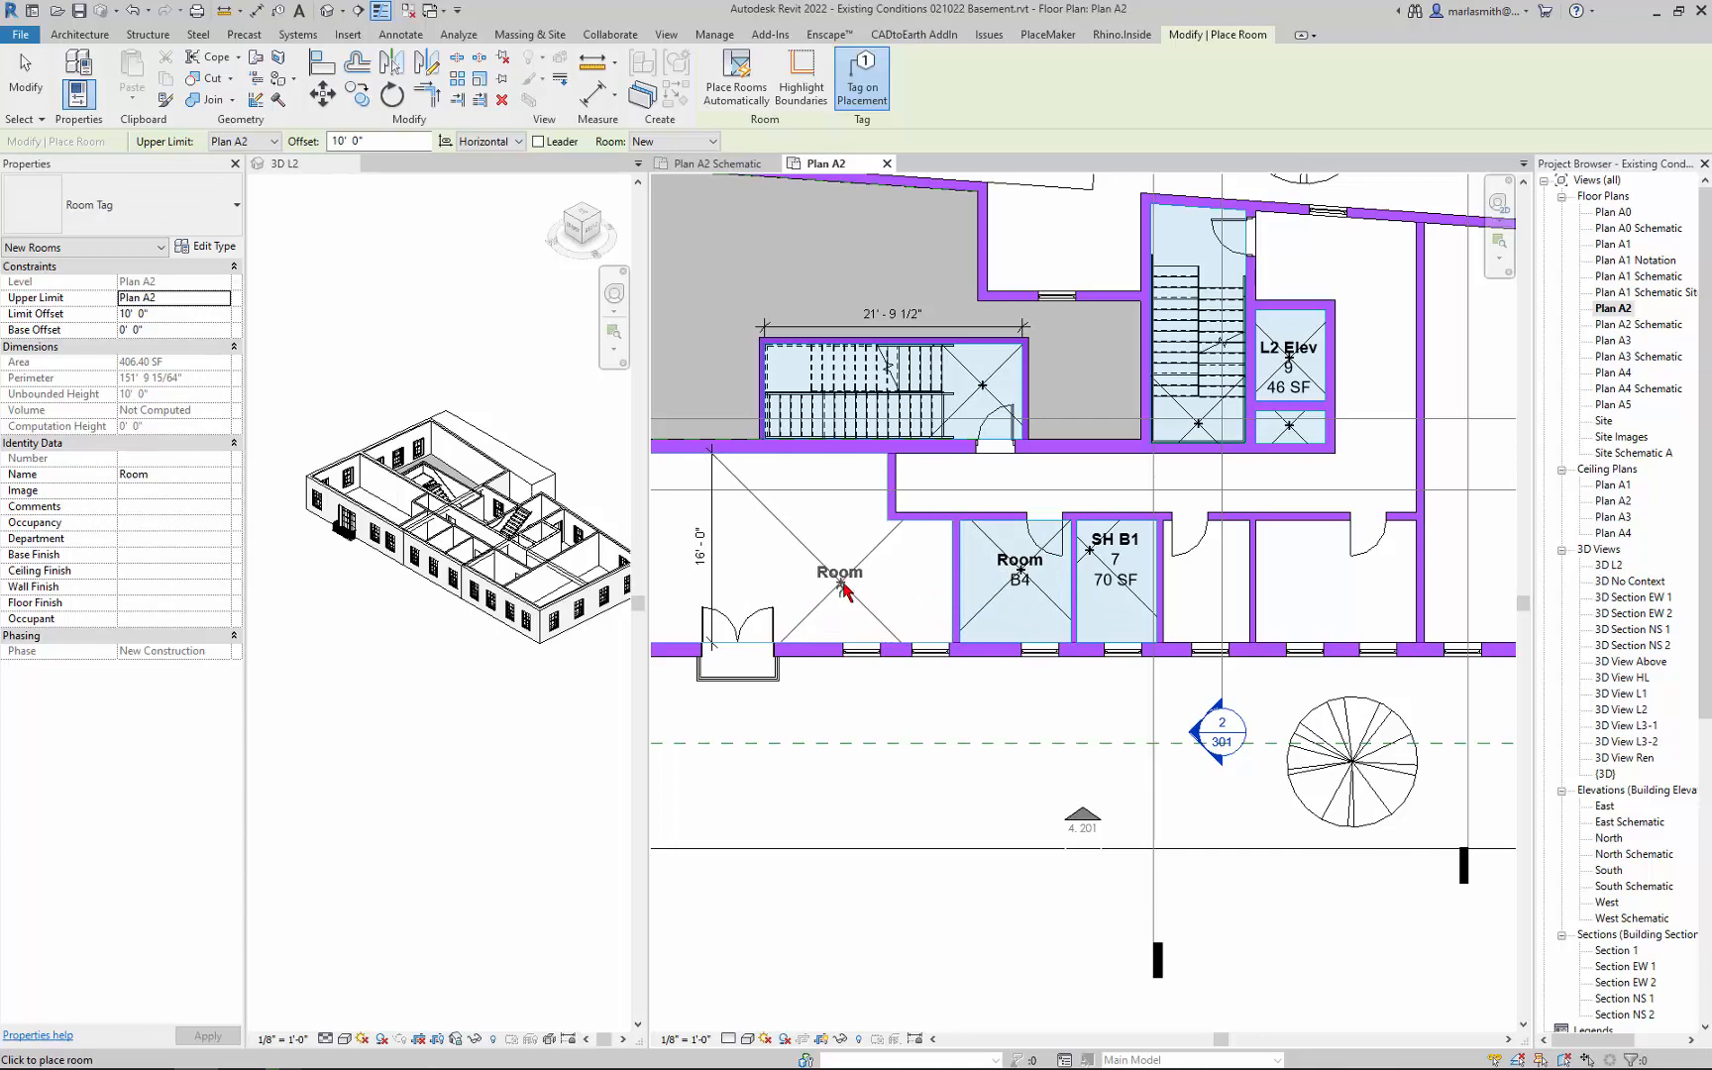
left_click(1209, 594)
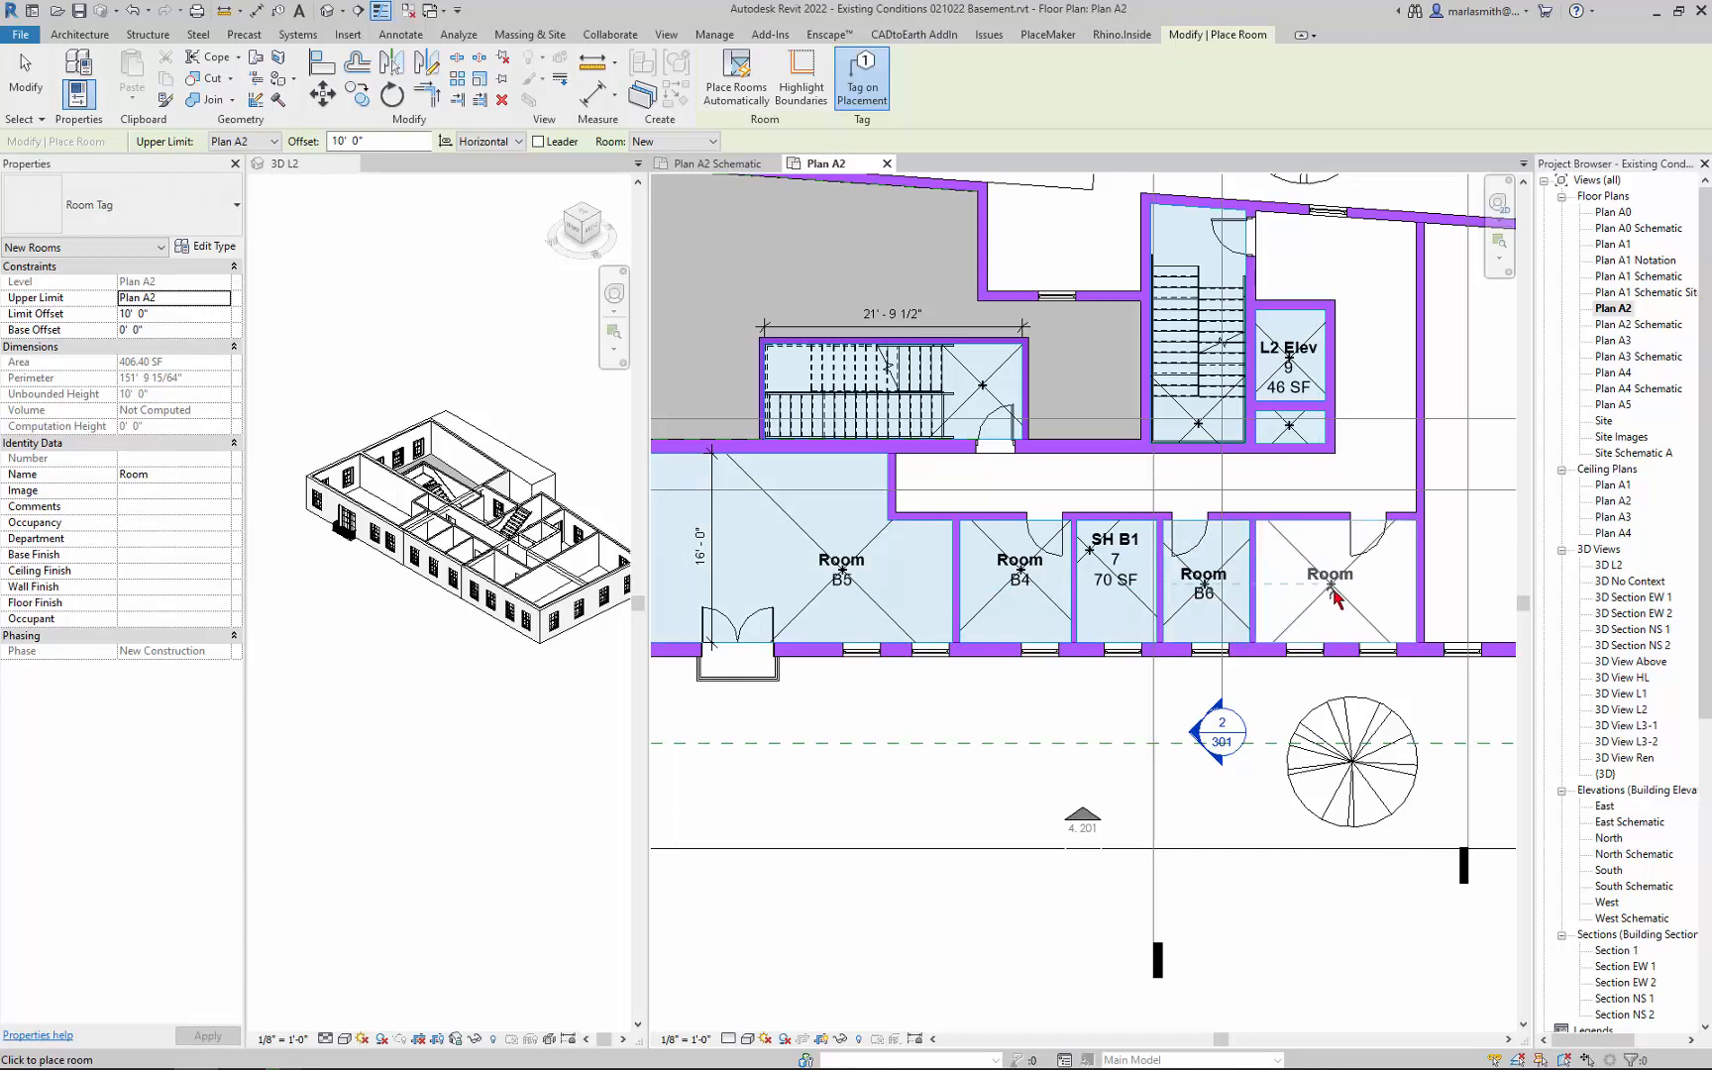
left_click(1332, 594)
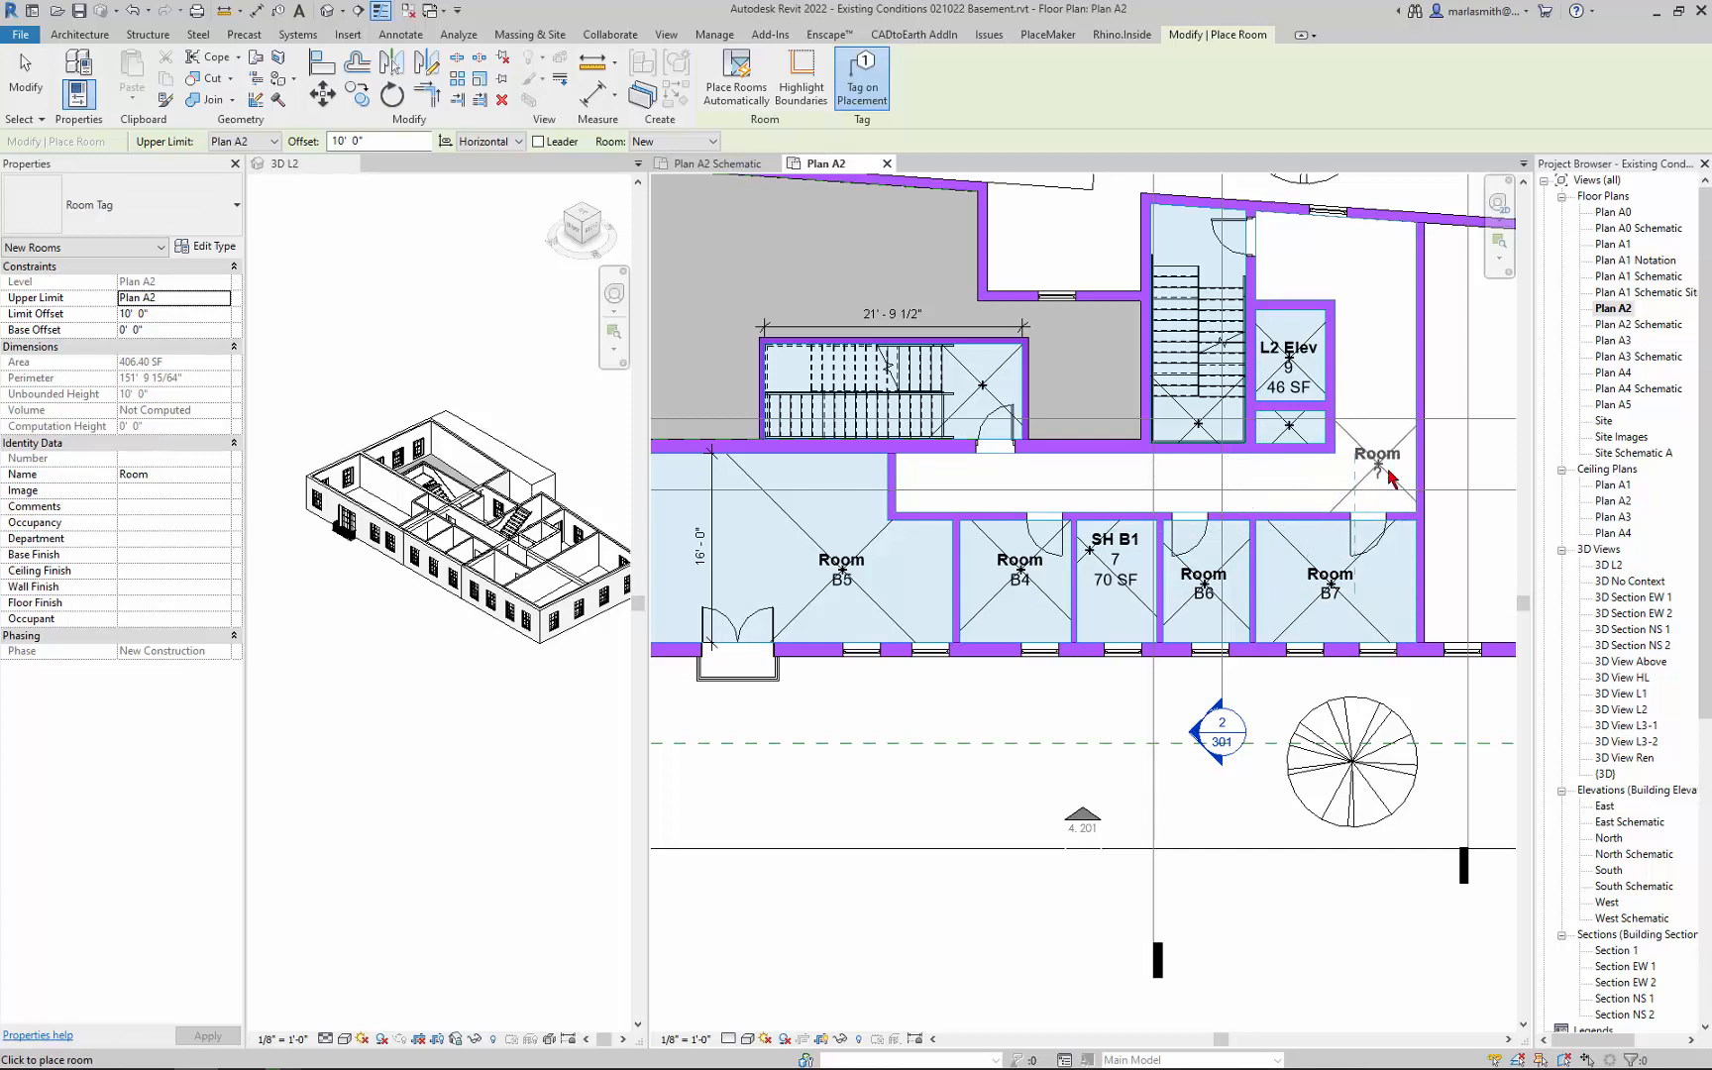
left_click(1378, 462)
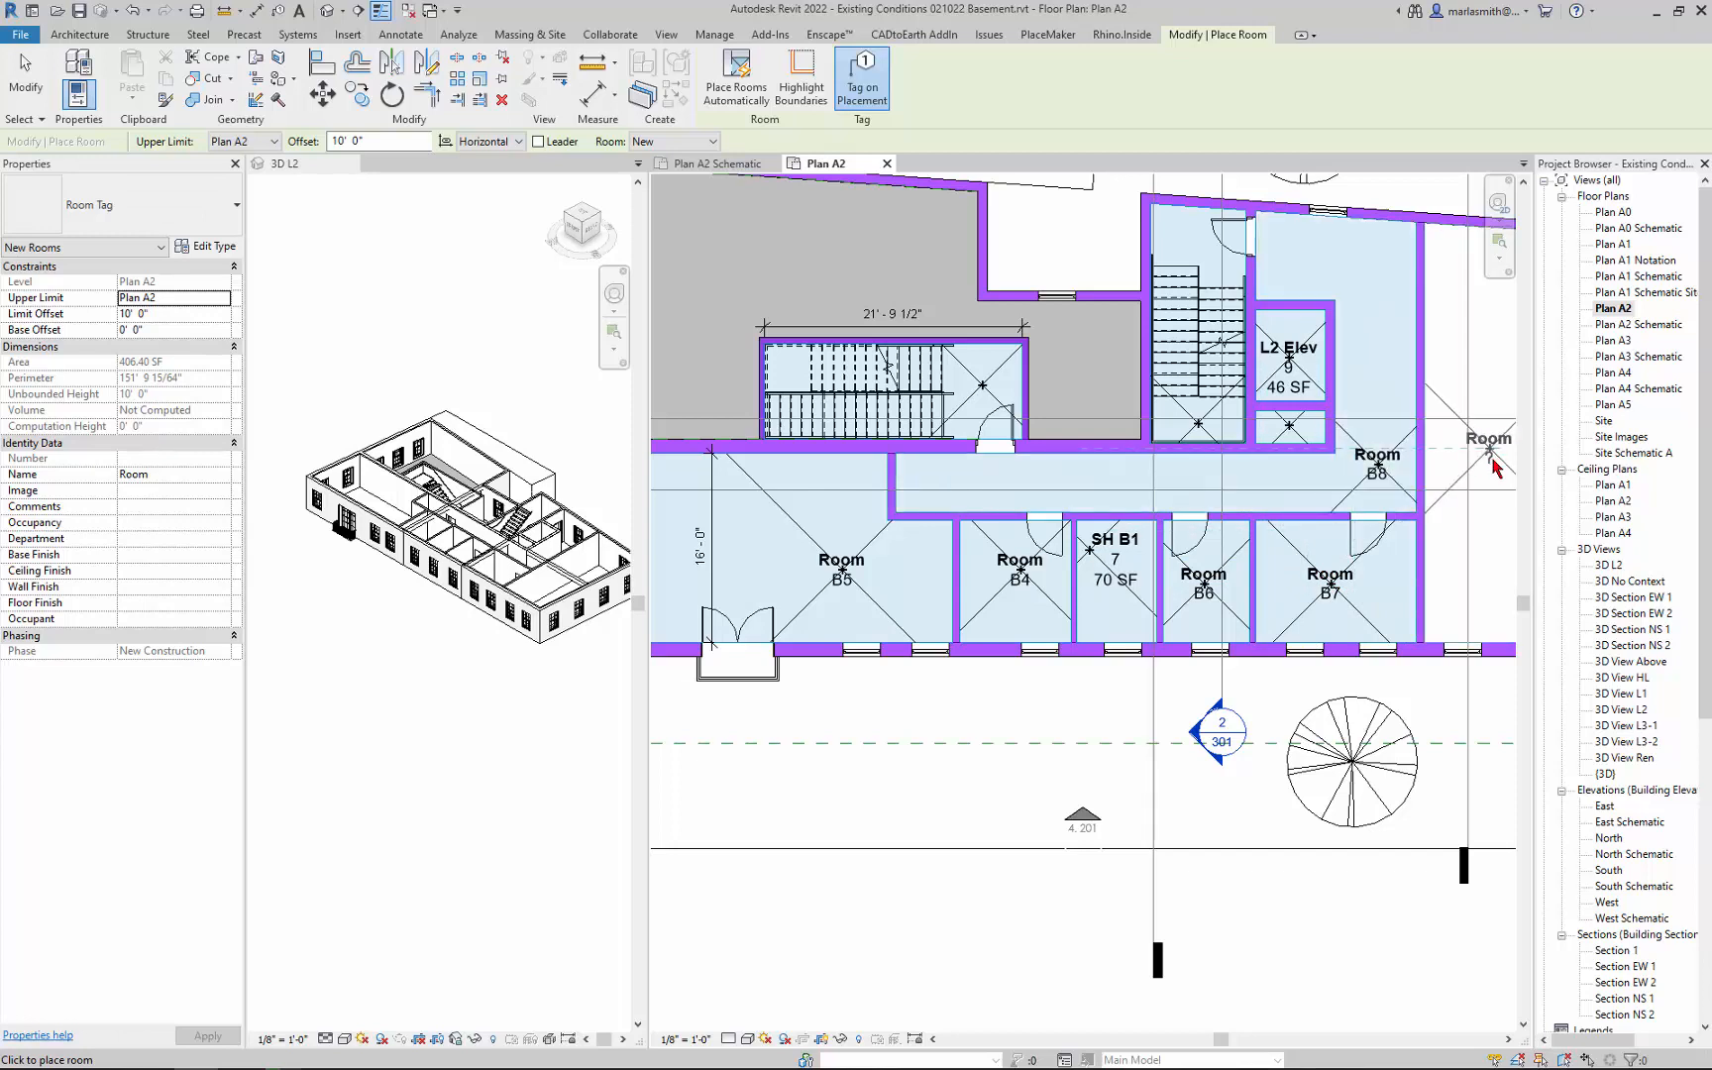
left_click(1491, 457)
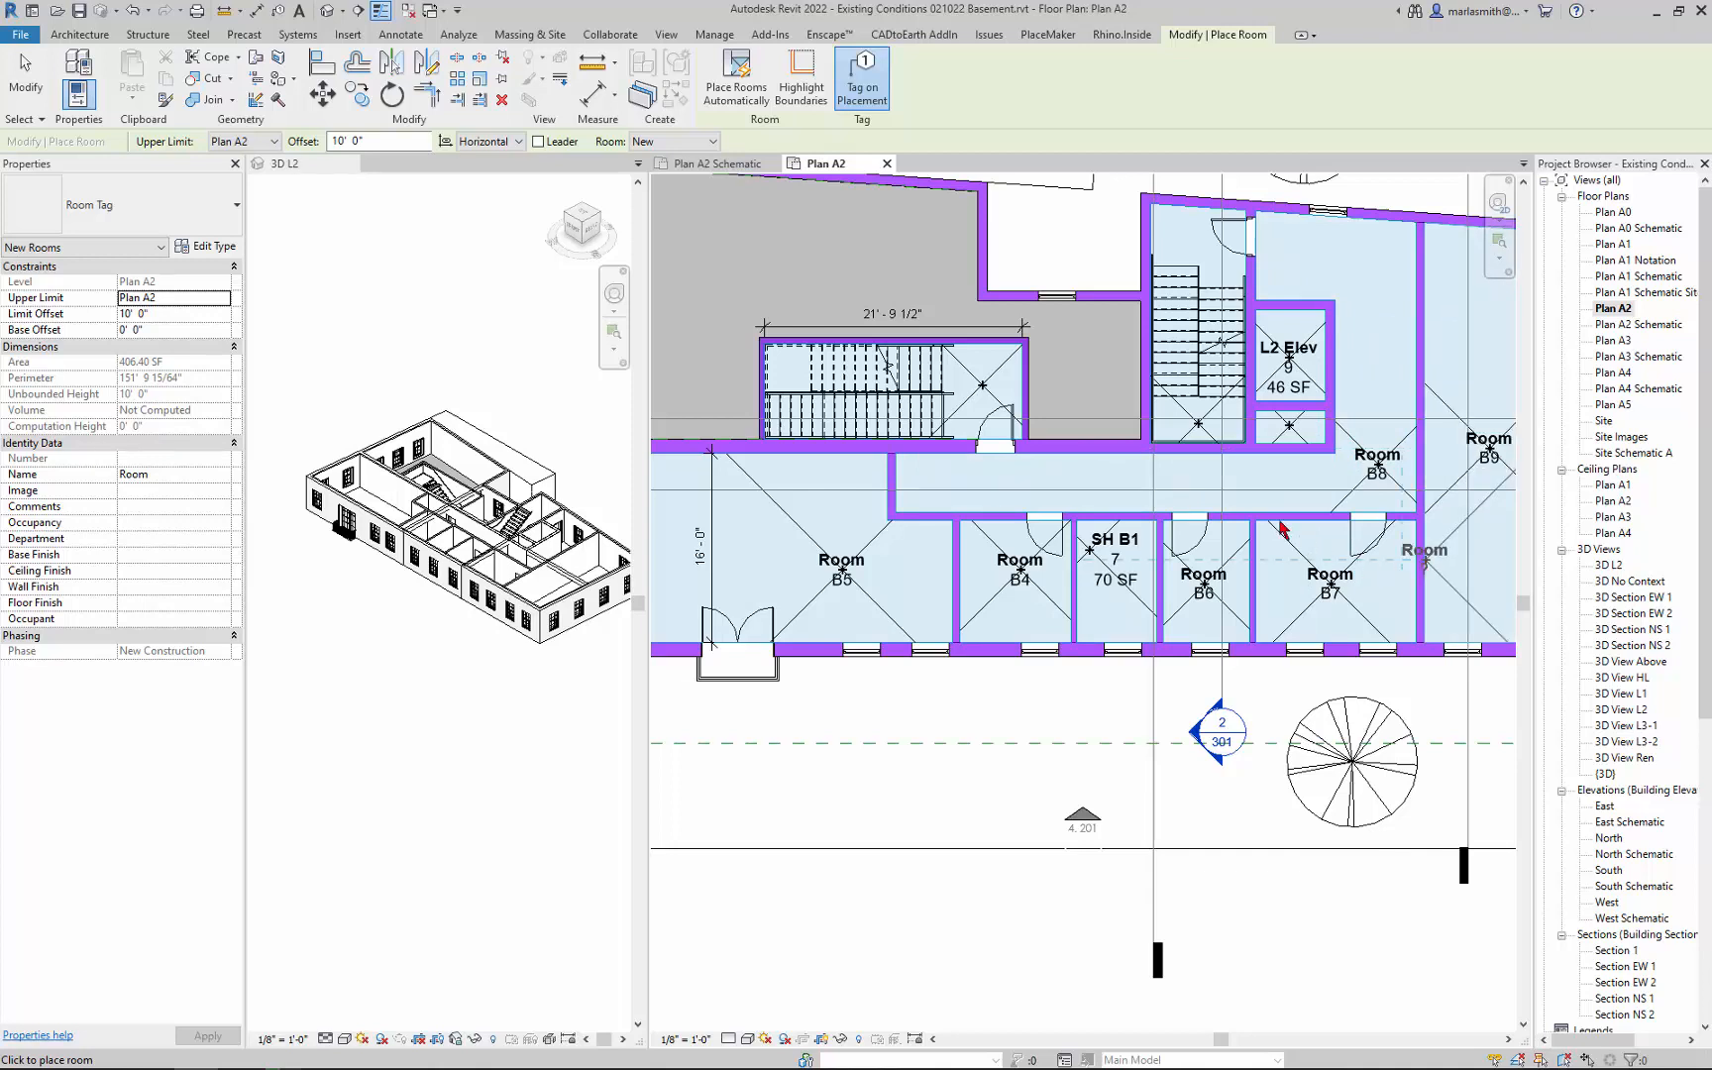
key("Escape")
Rename room B4, just west of SH B1, to SH 01.
scroll(1077, 453, "down", 5)
scroll(1116, 485, "up", 6)
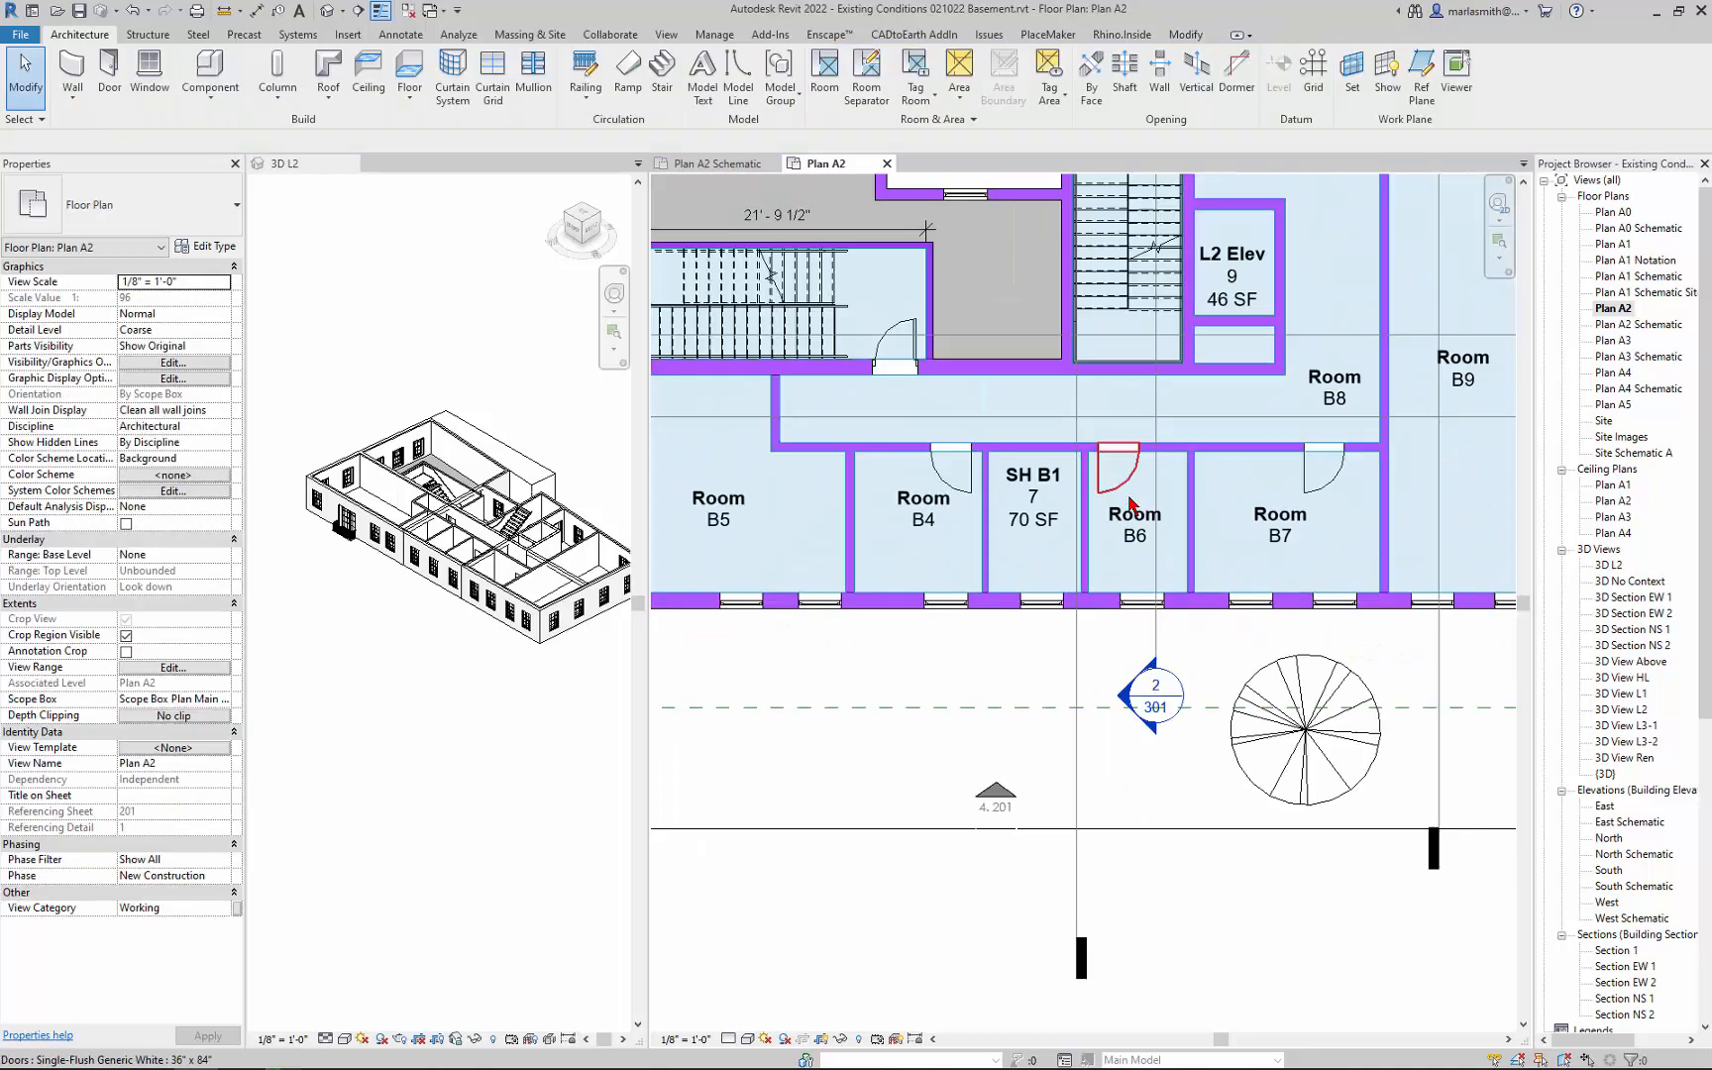
left_click(936, 488)
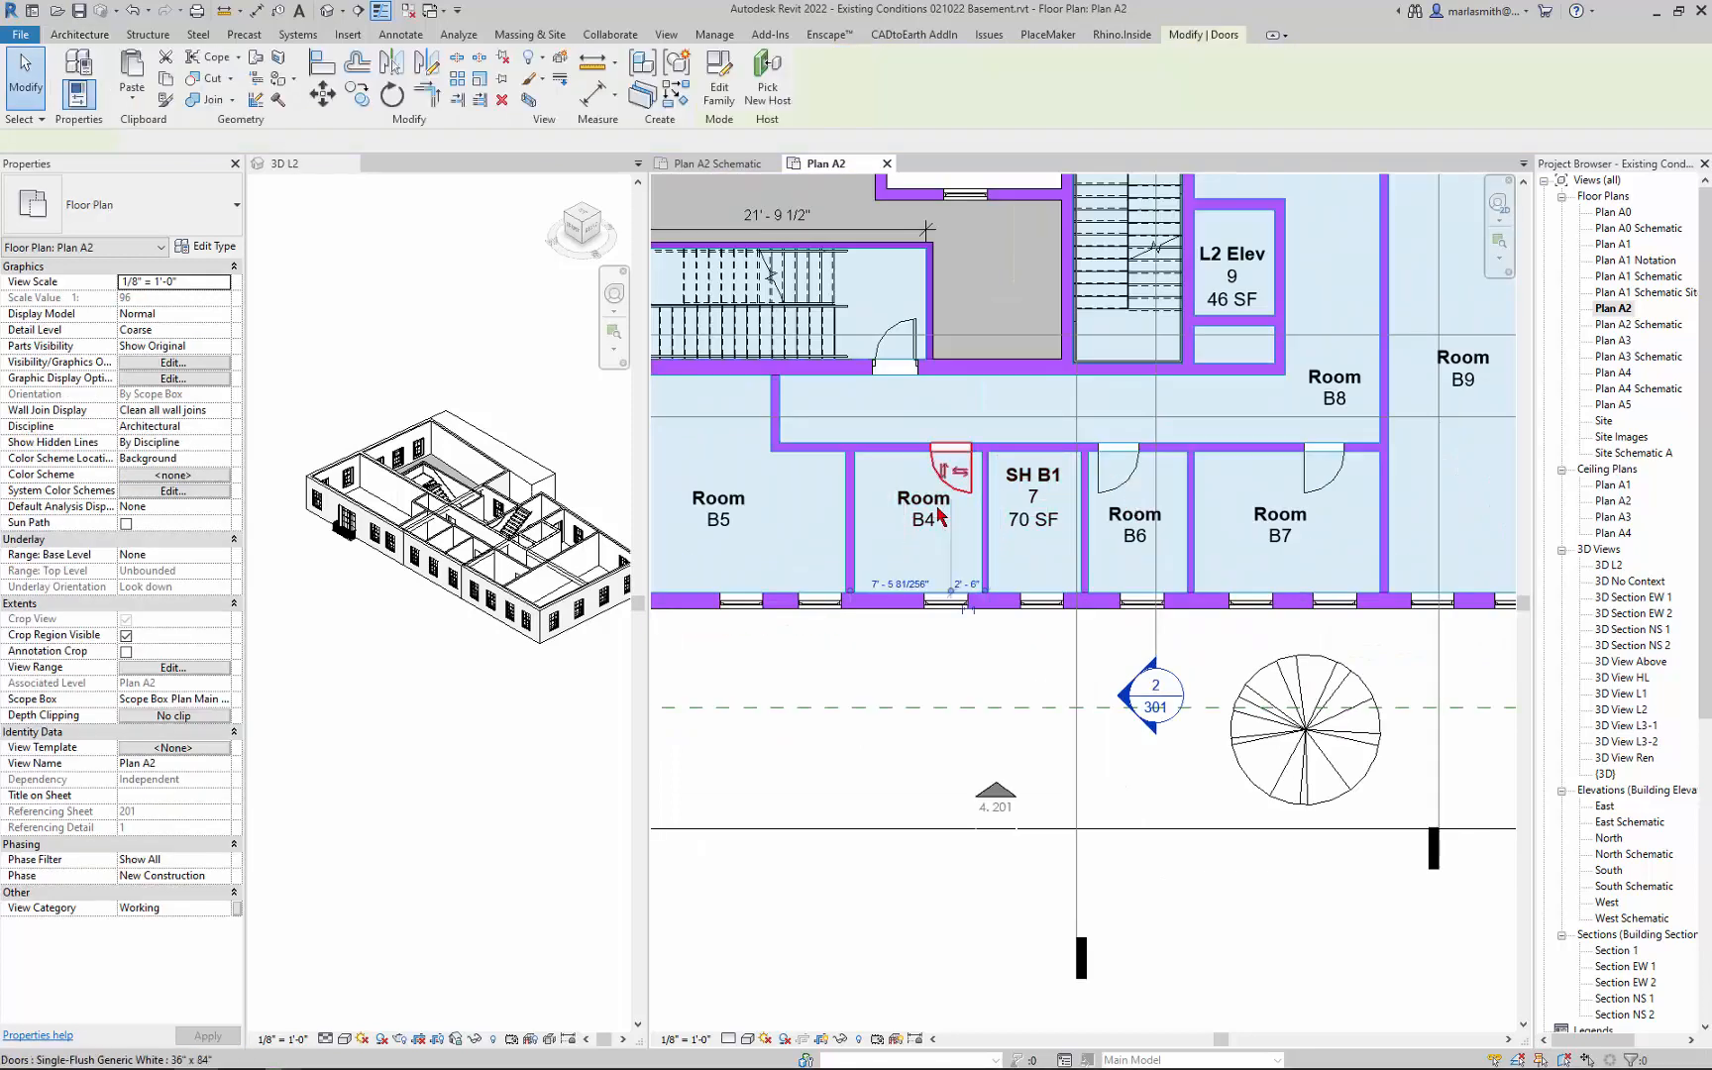
left_click(911, 699)
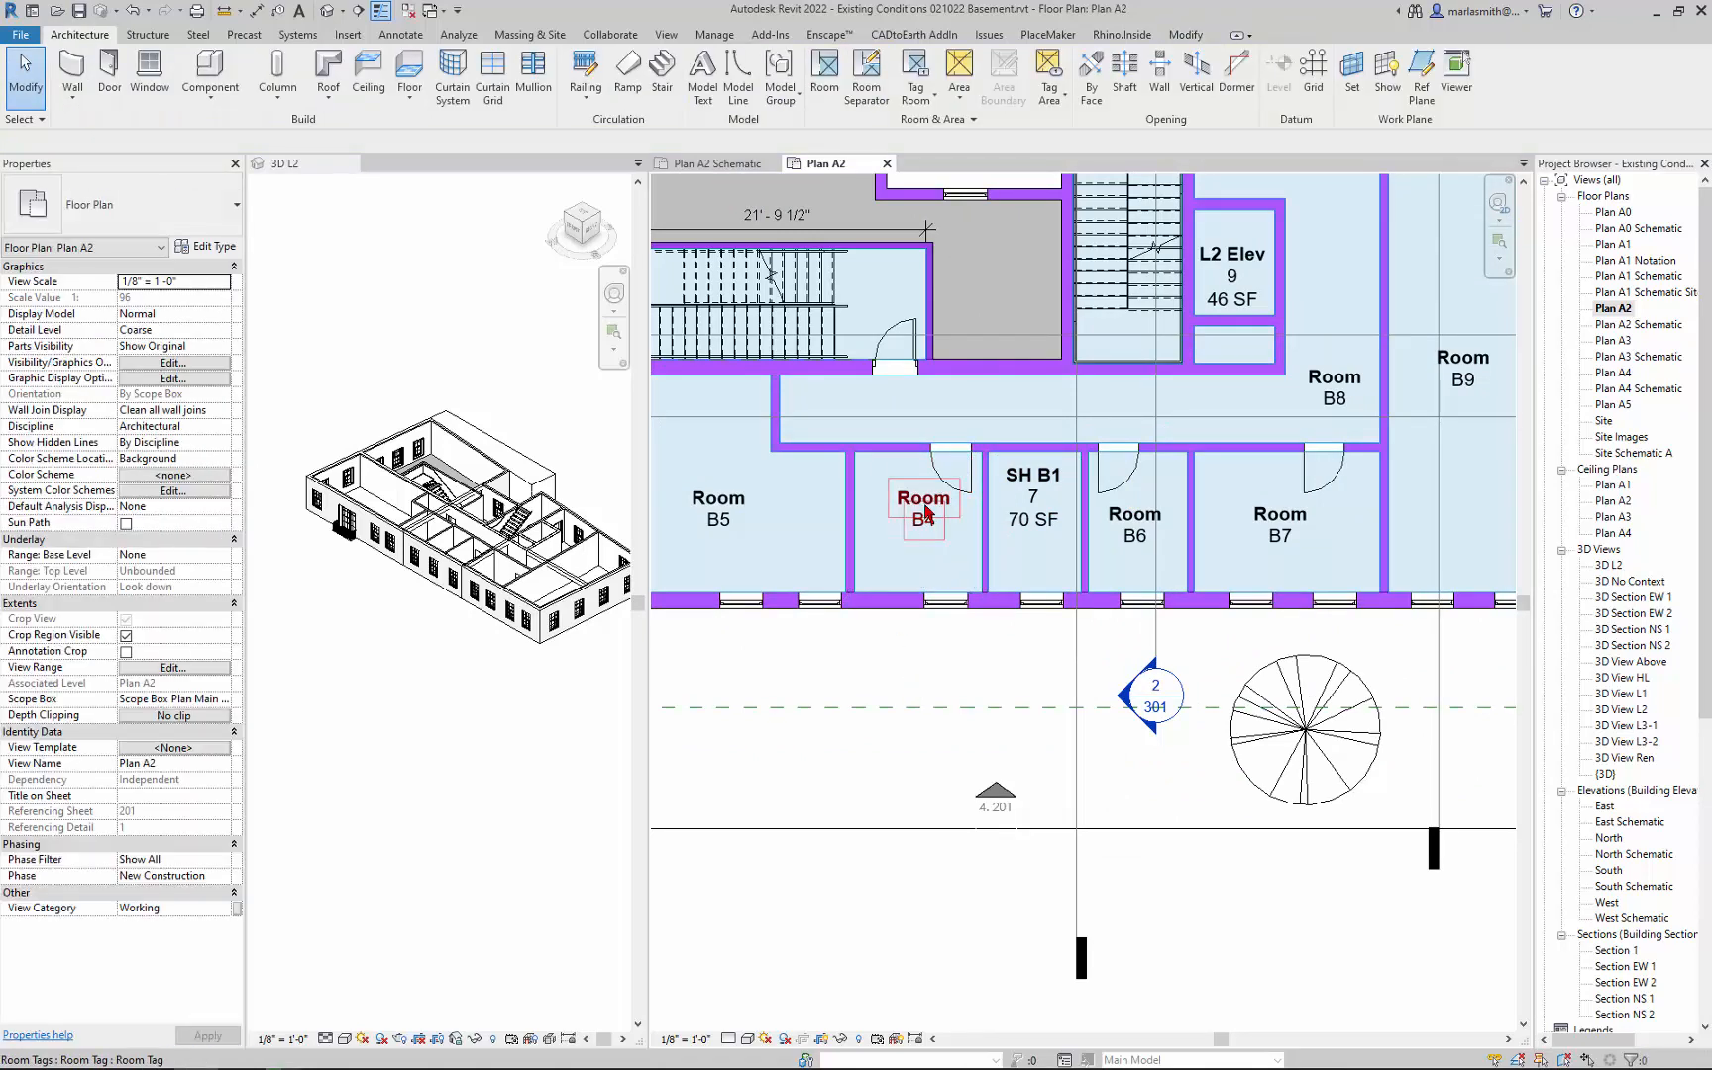
left_click(926, 510)
left_click(922, 496)
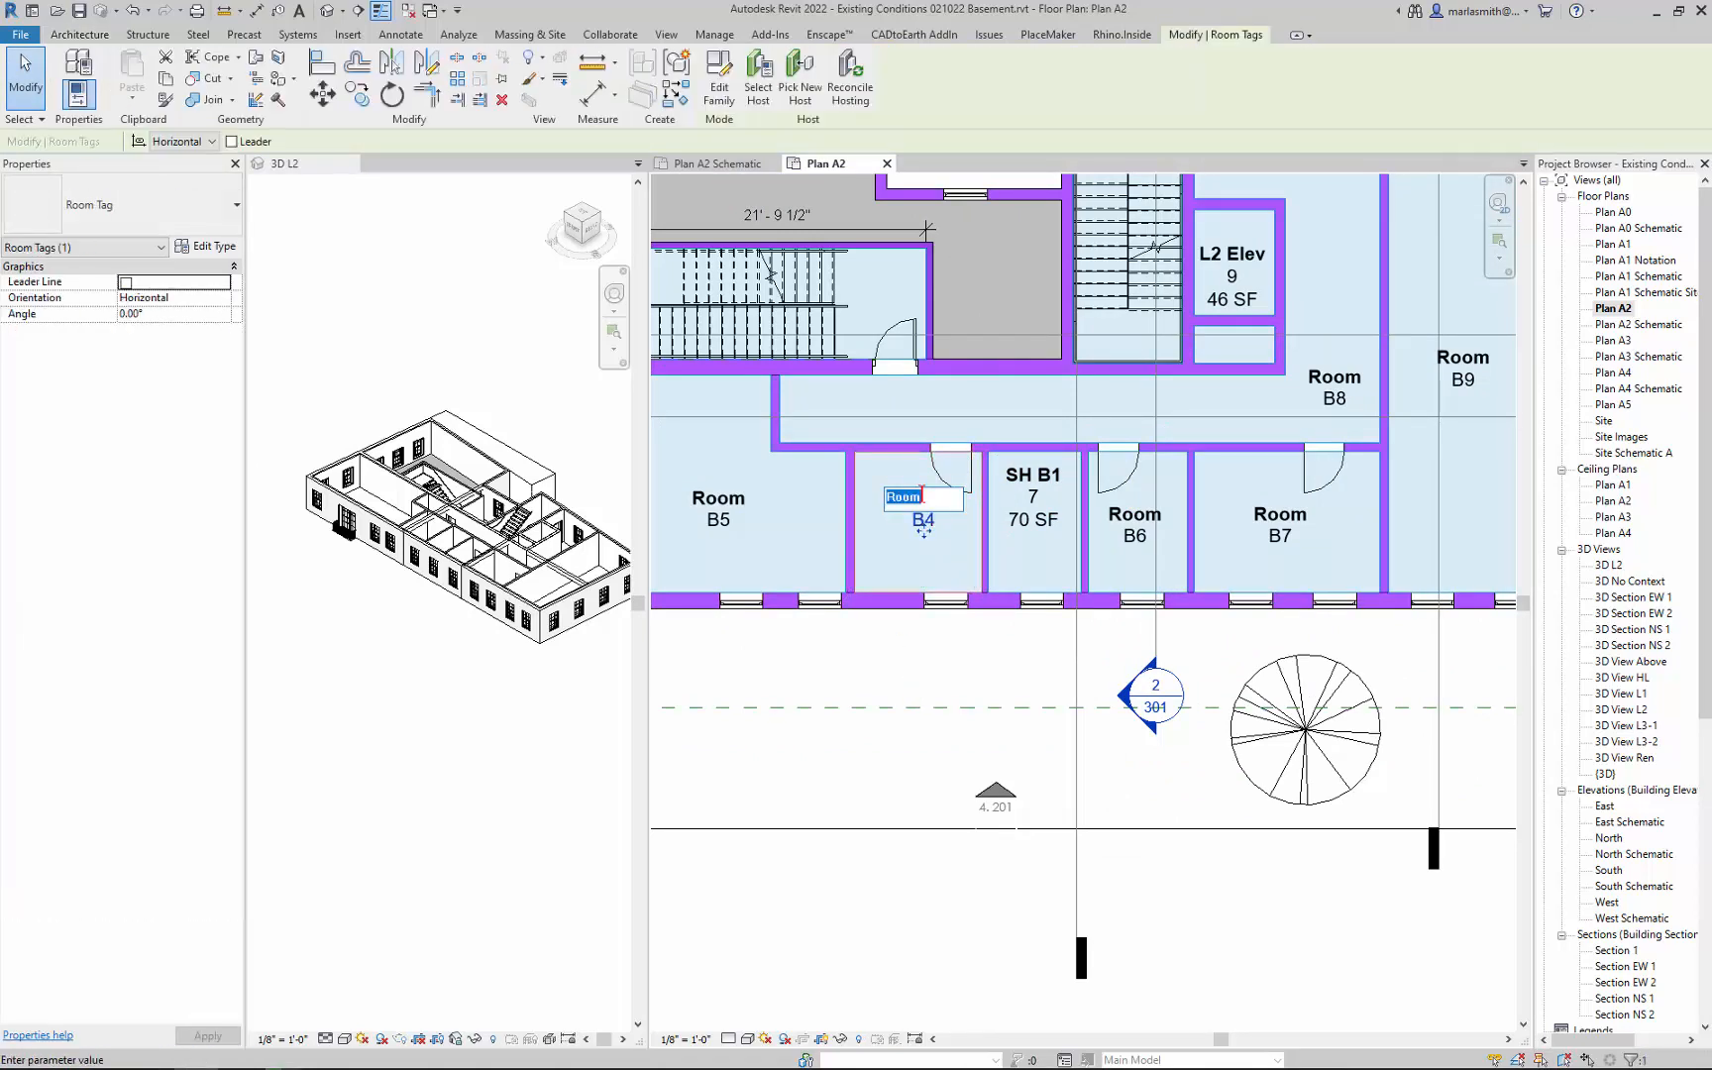
type("SH 01")
key("Return")
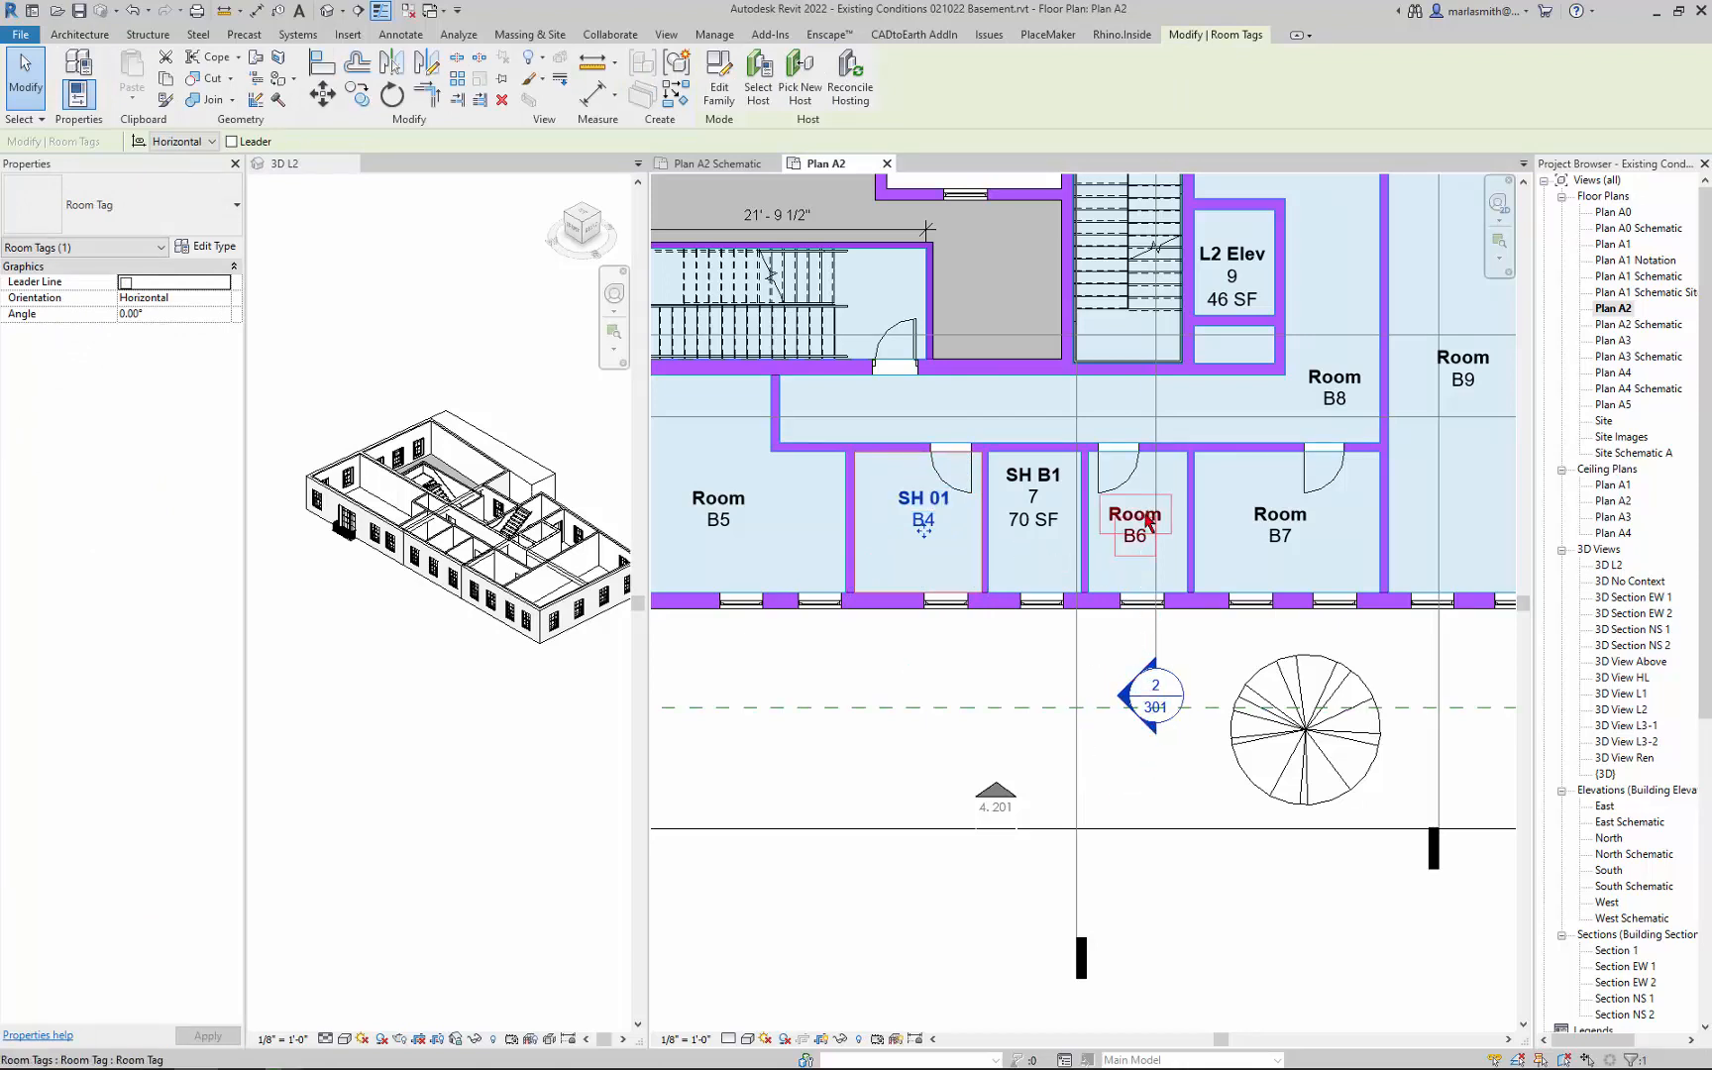
Rename room B6, just east of SH B1, to SH 02.
left_click(1144, 538)
left_click(1140, 512)
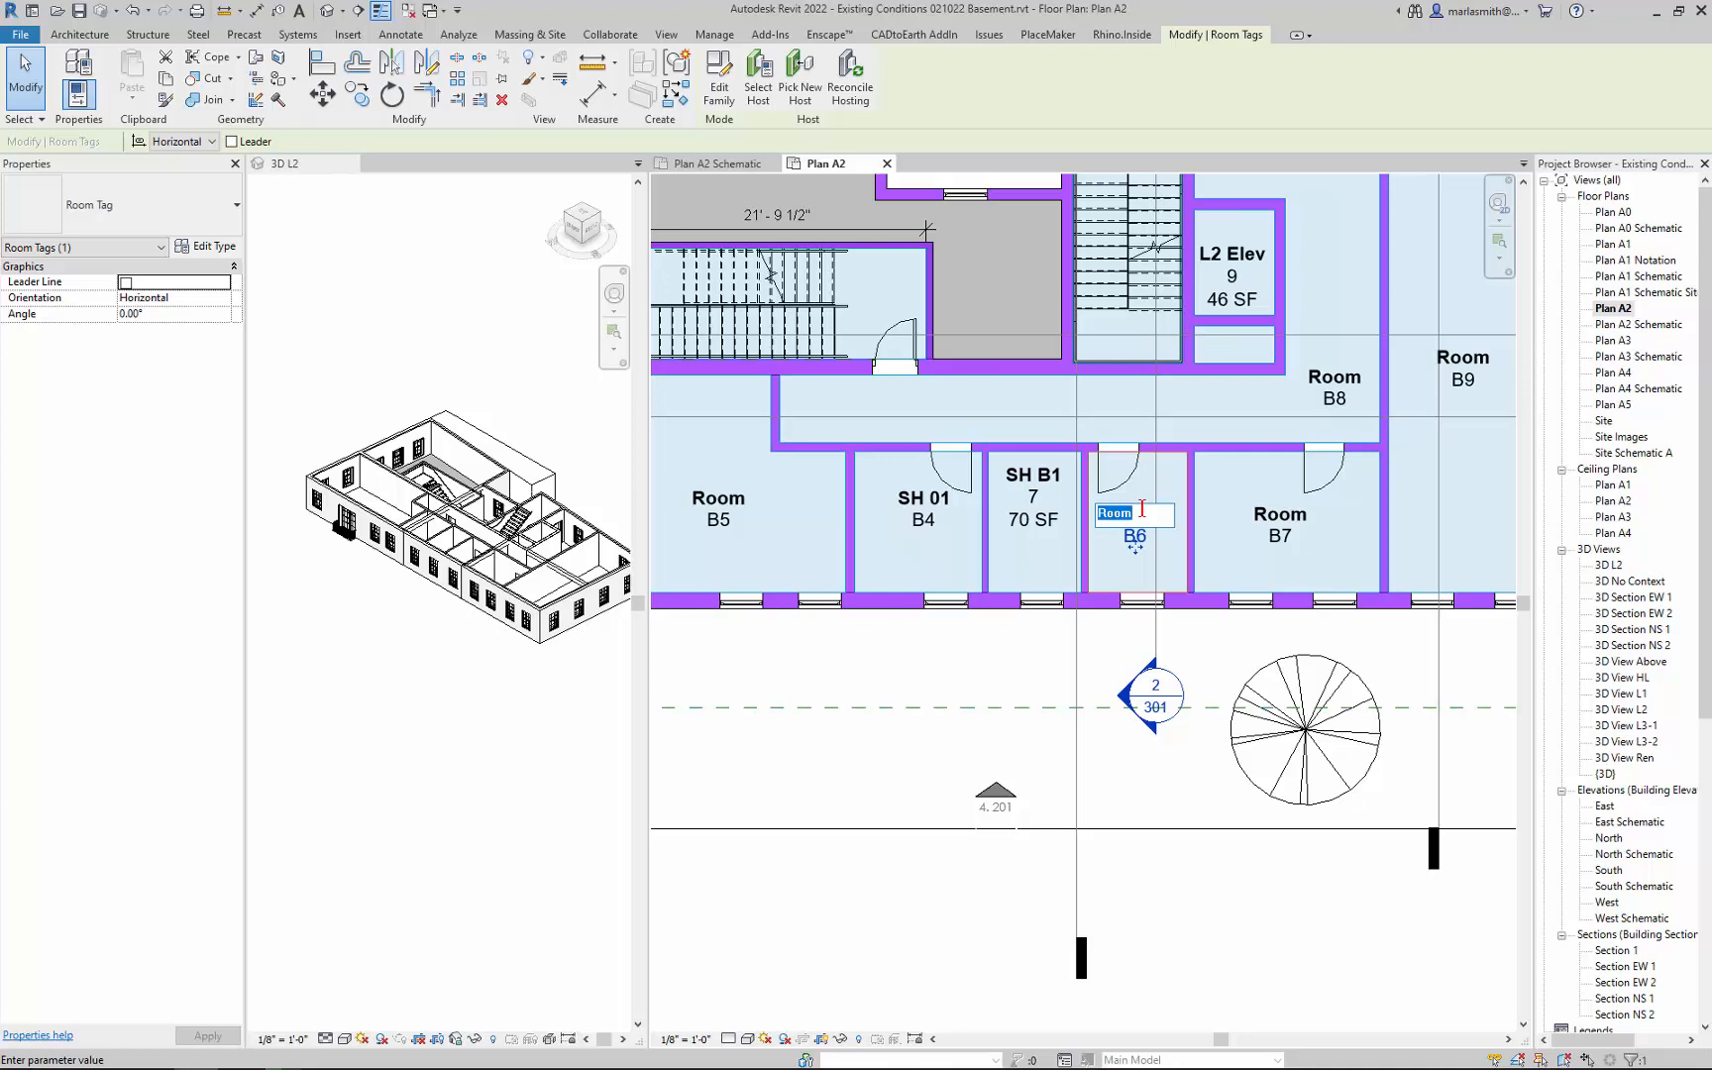
type("SH02")
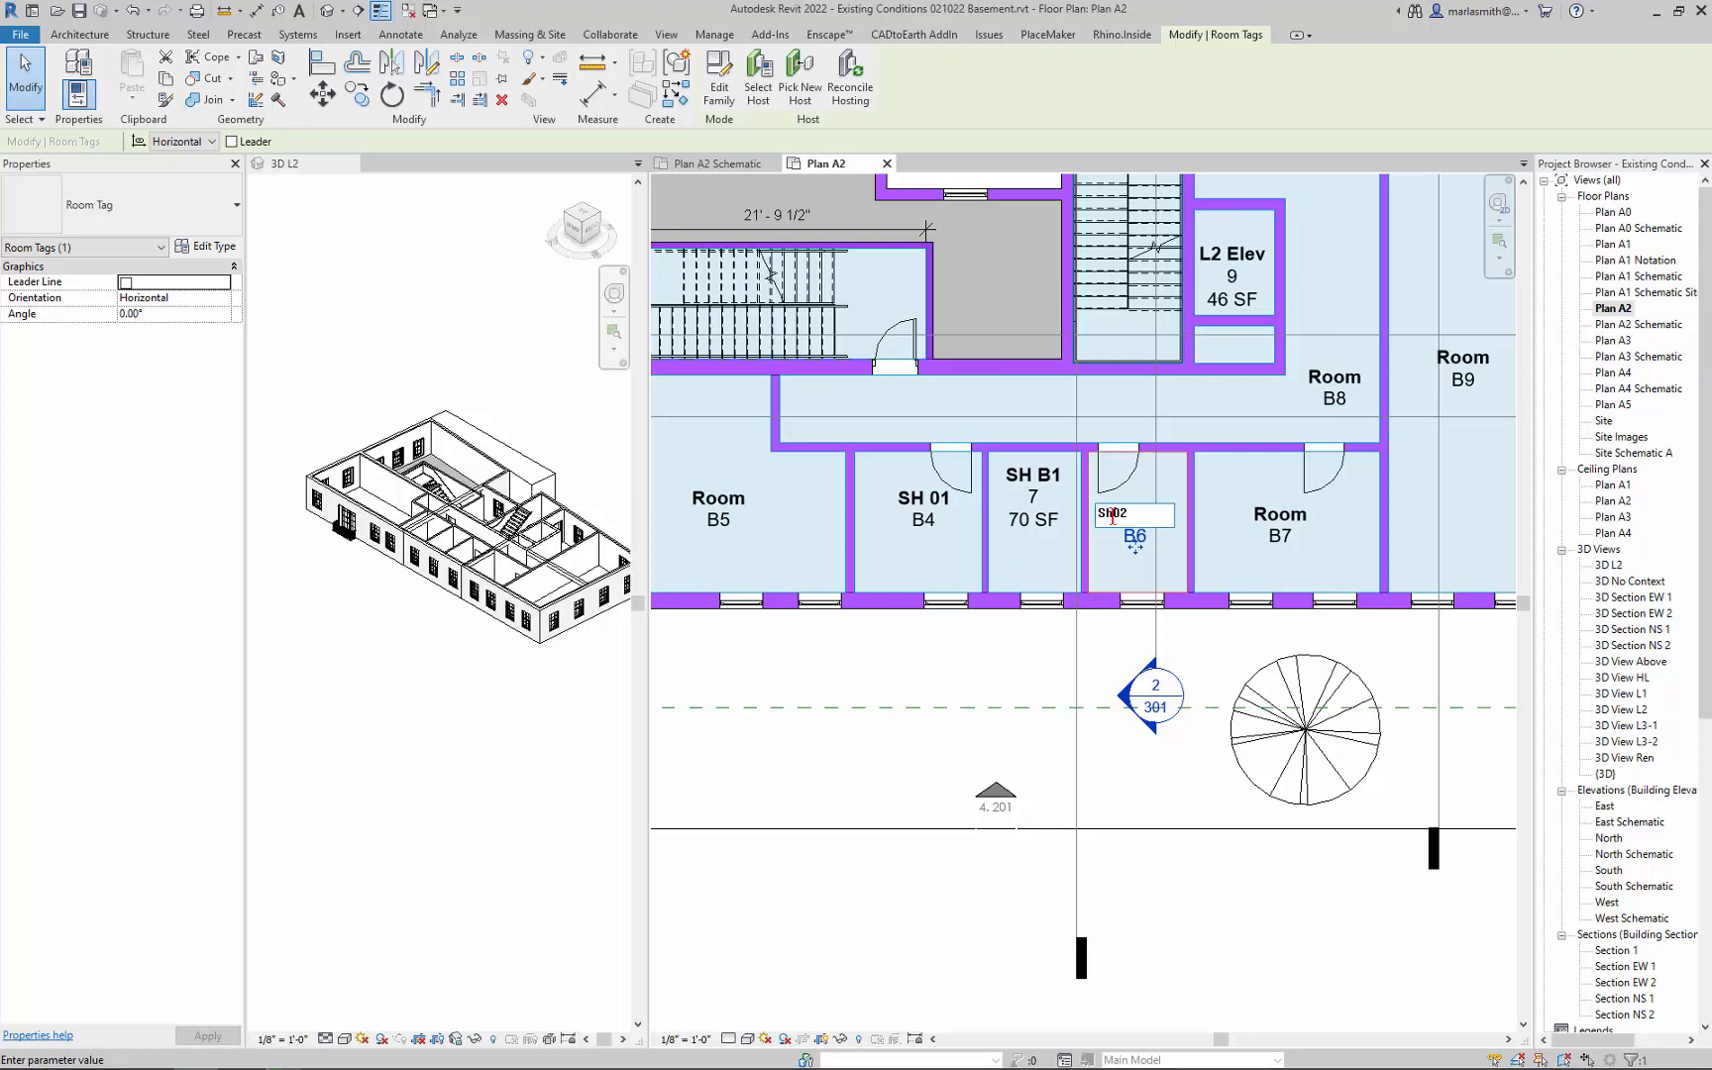
left_click(1112, 514)
key("BackSpace")
type("H")
left_click(1178, 807)
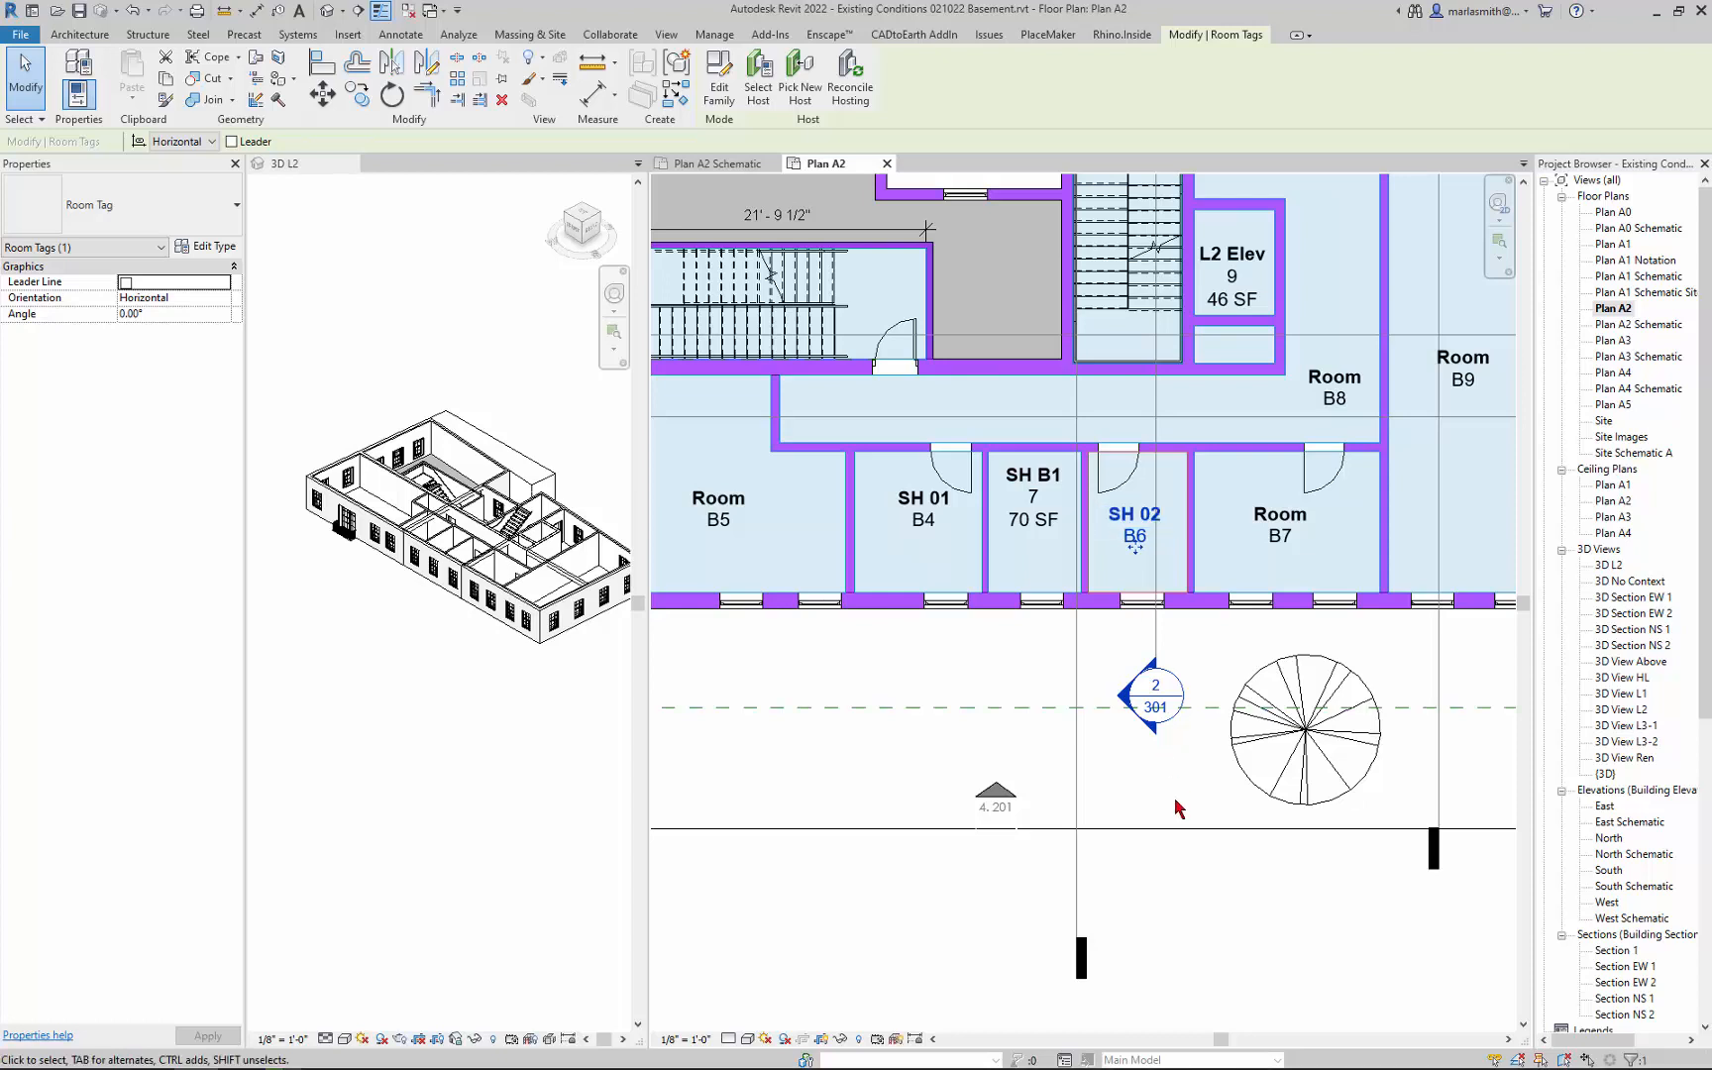
Rename room B7, east of SH 02, to R 3.
left_click(1280, 522)
left_click(1286, 511)
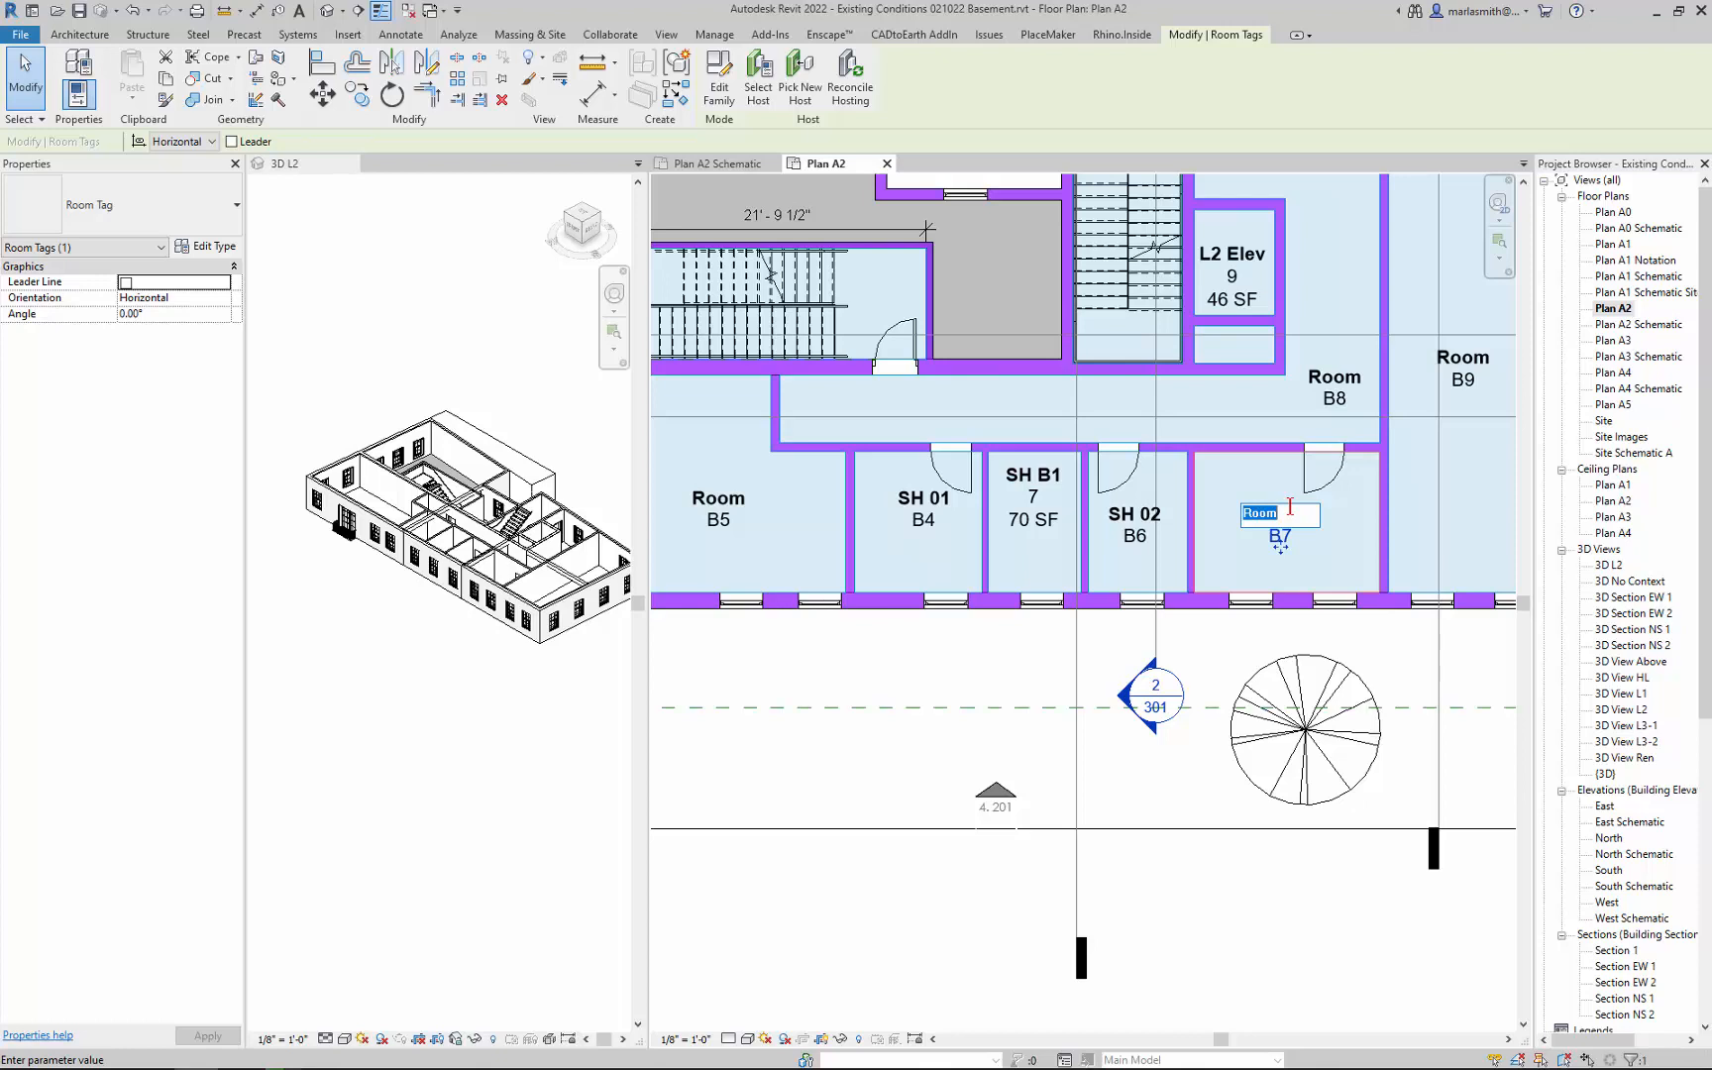
type("R")
type("3")
key("Return")
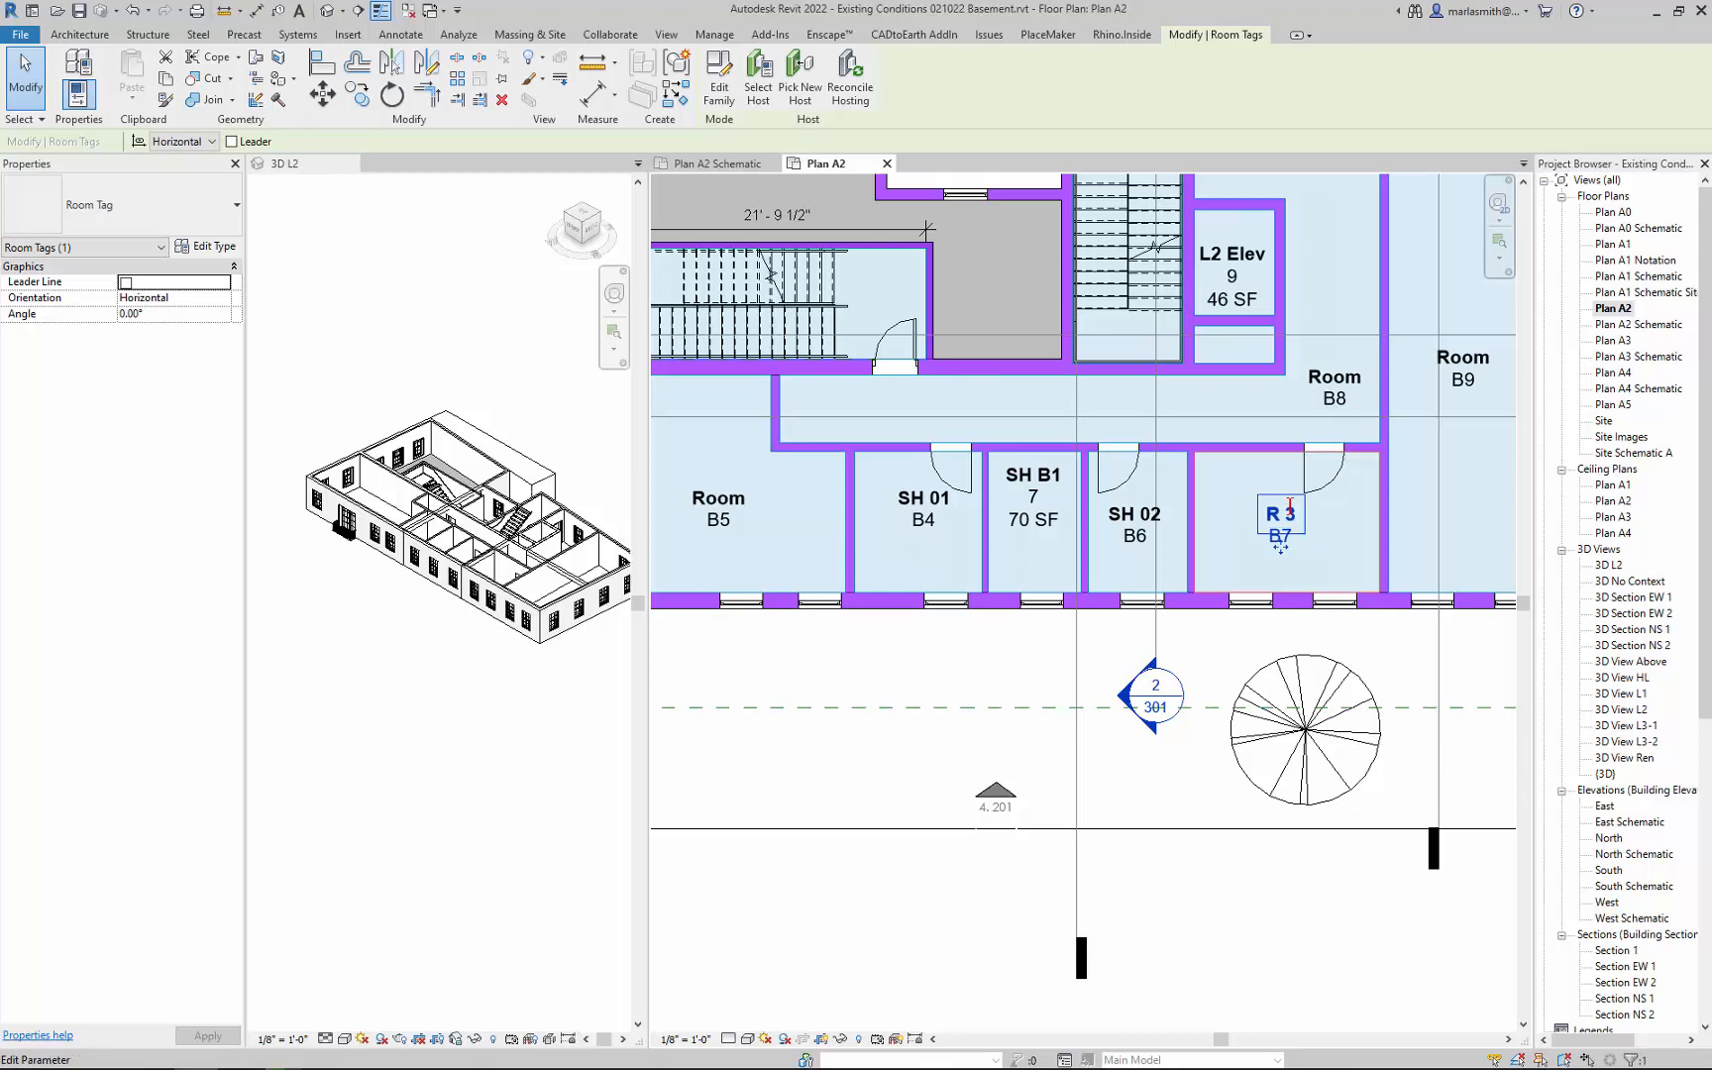
Rename room B4, just west of SH B1, to SHR 01.
left_click(921, 503)
left_click(921, 502)
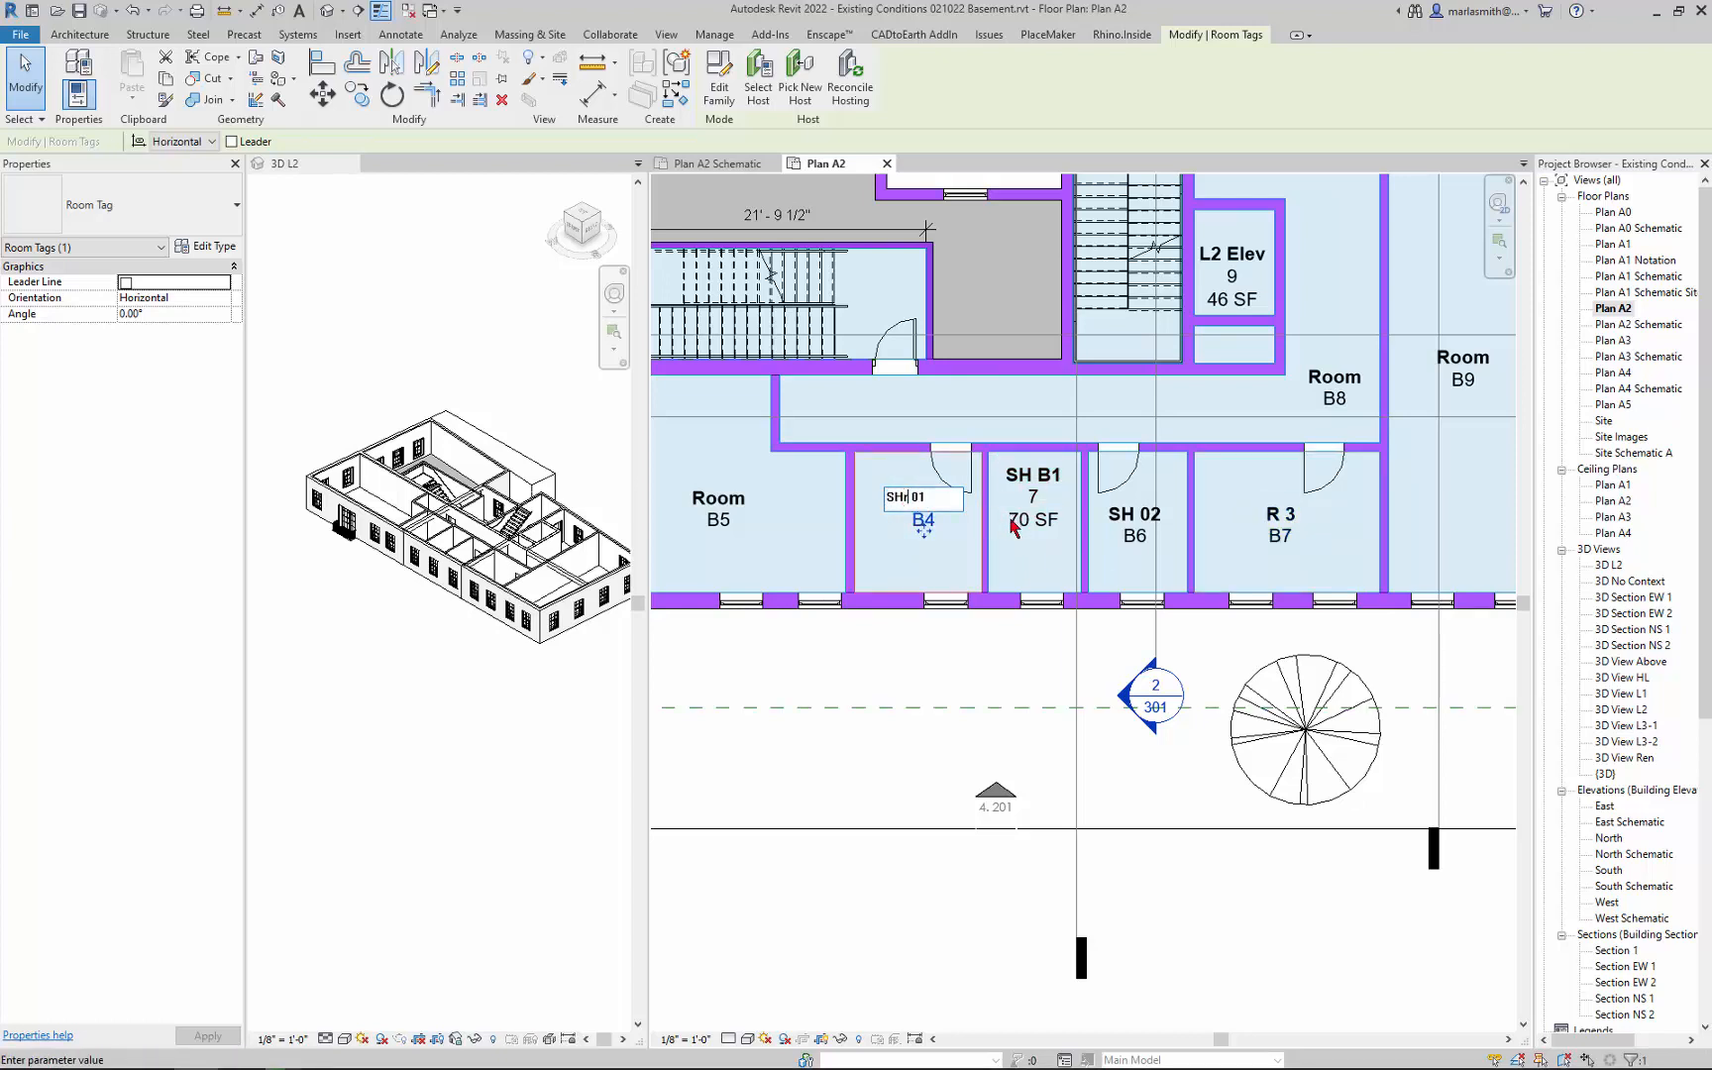
type("R")
key("Return")
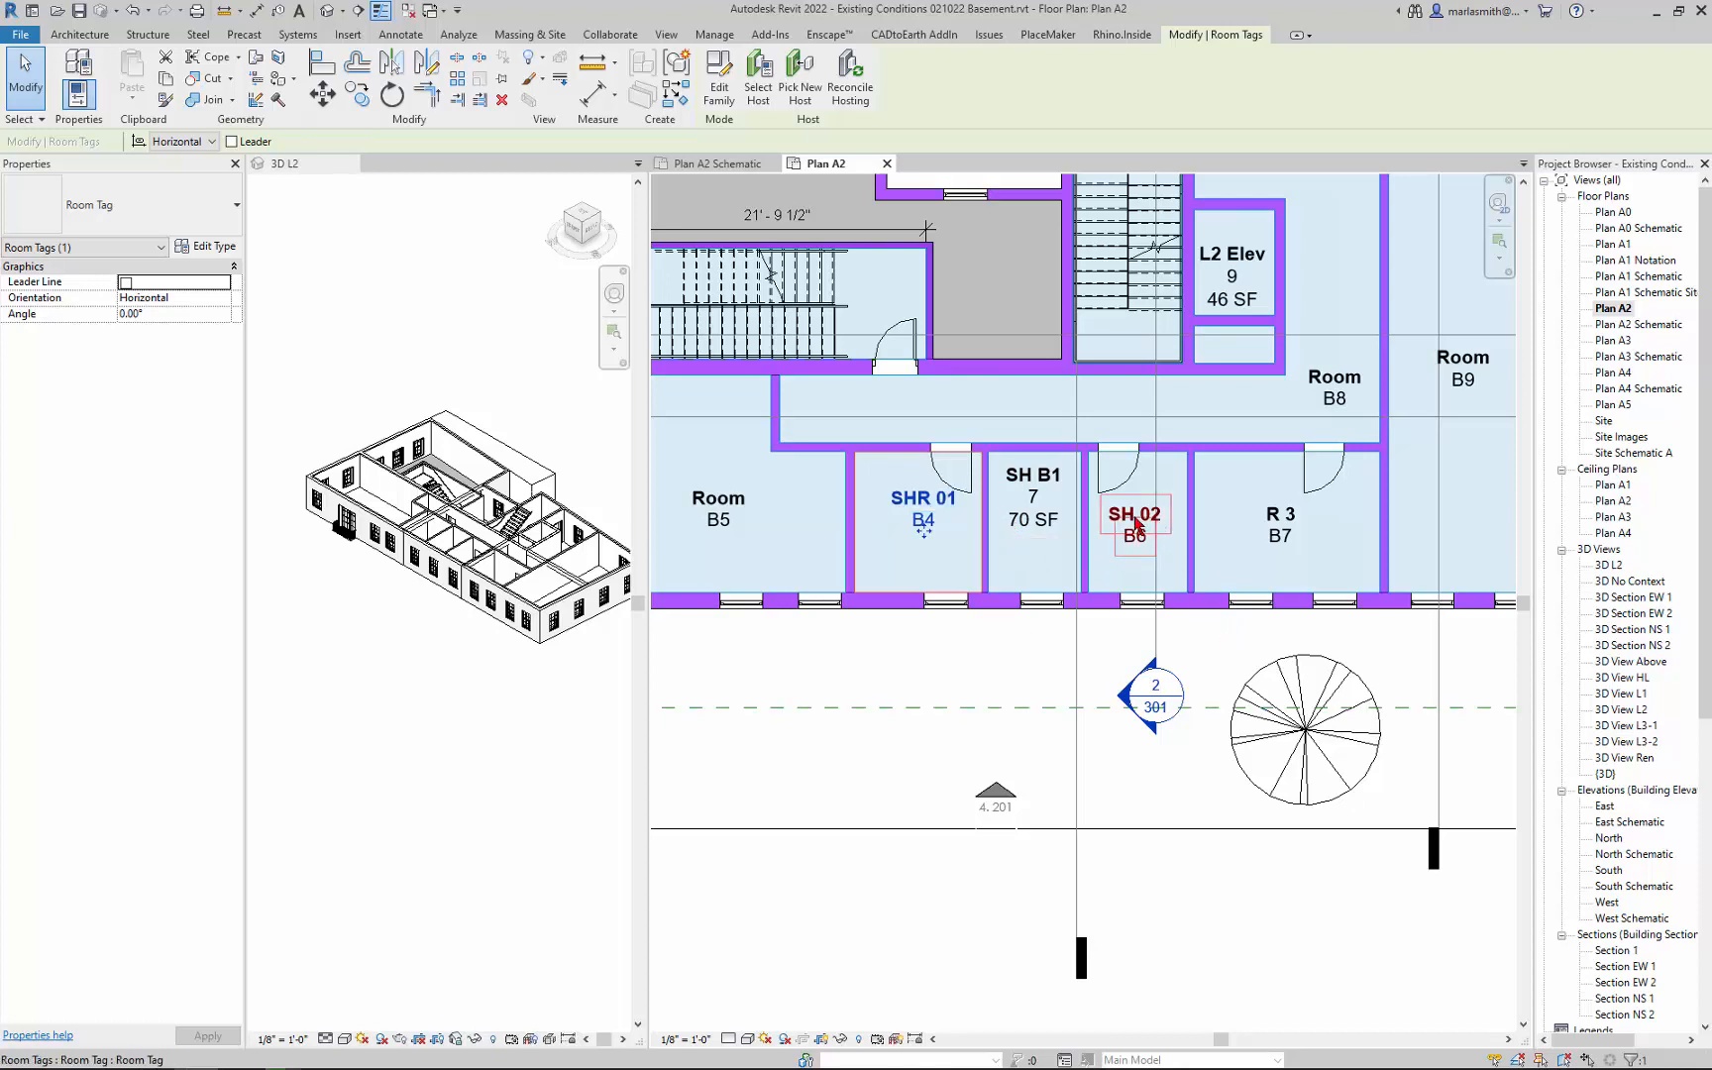
Rename room B6, just east of SH B1, to SHR 02.
left_click(1149, 523)
left_click(1144, 515)
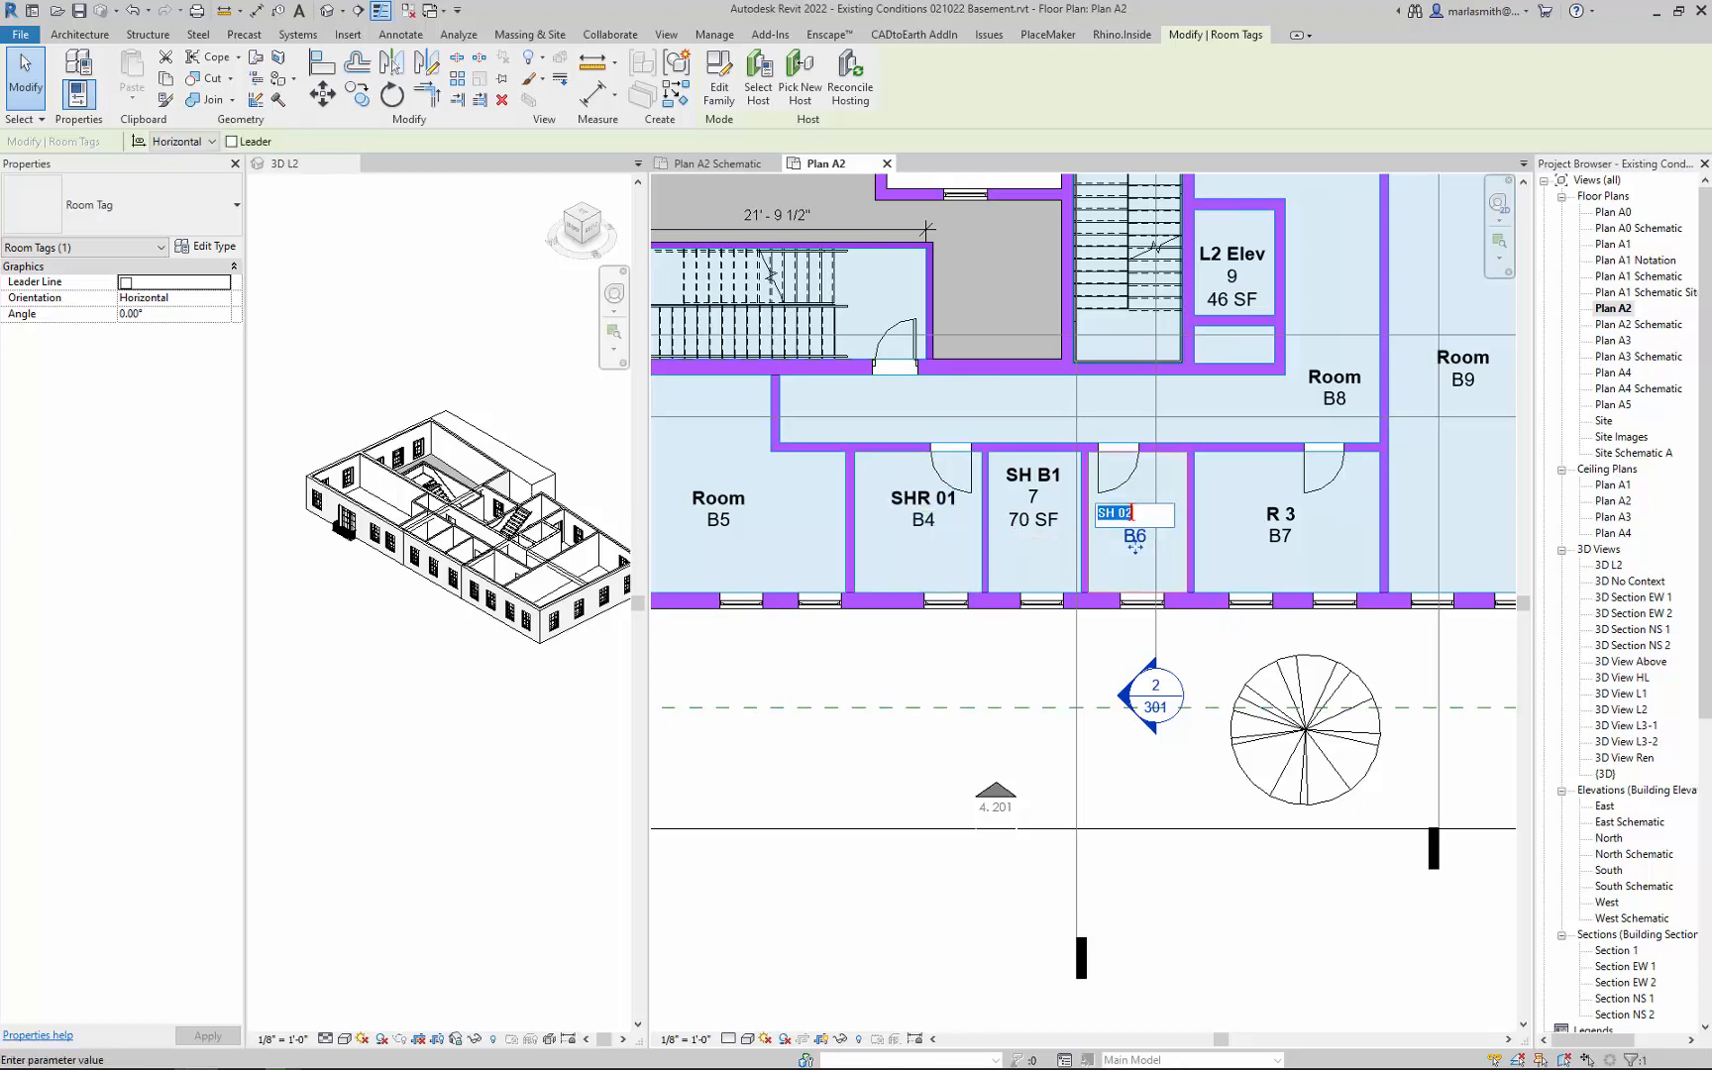
left_click(1114, 511)
type("R")
key("Return")
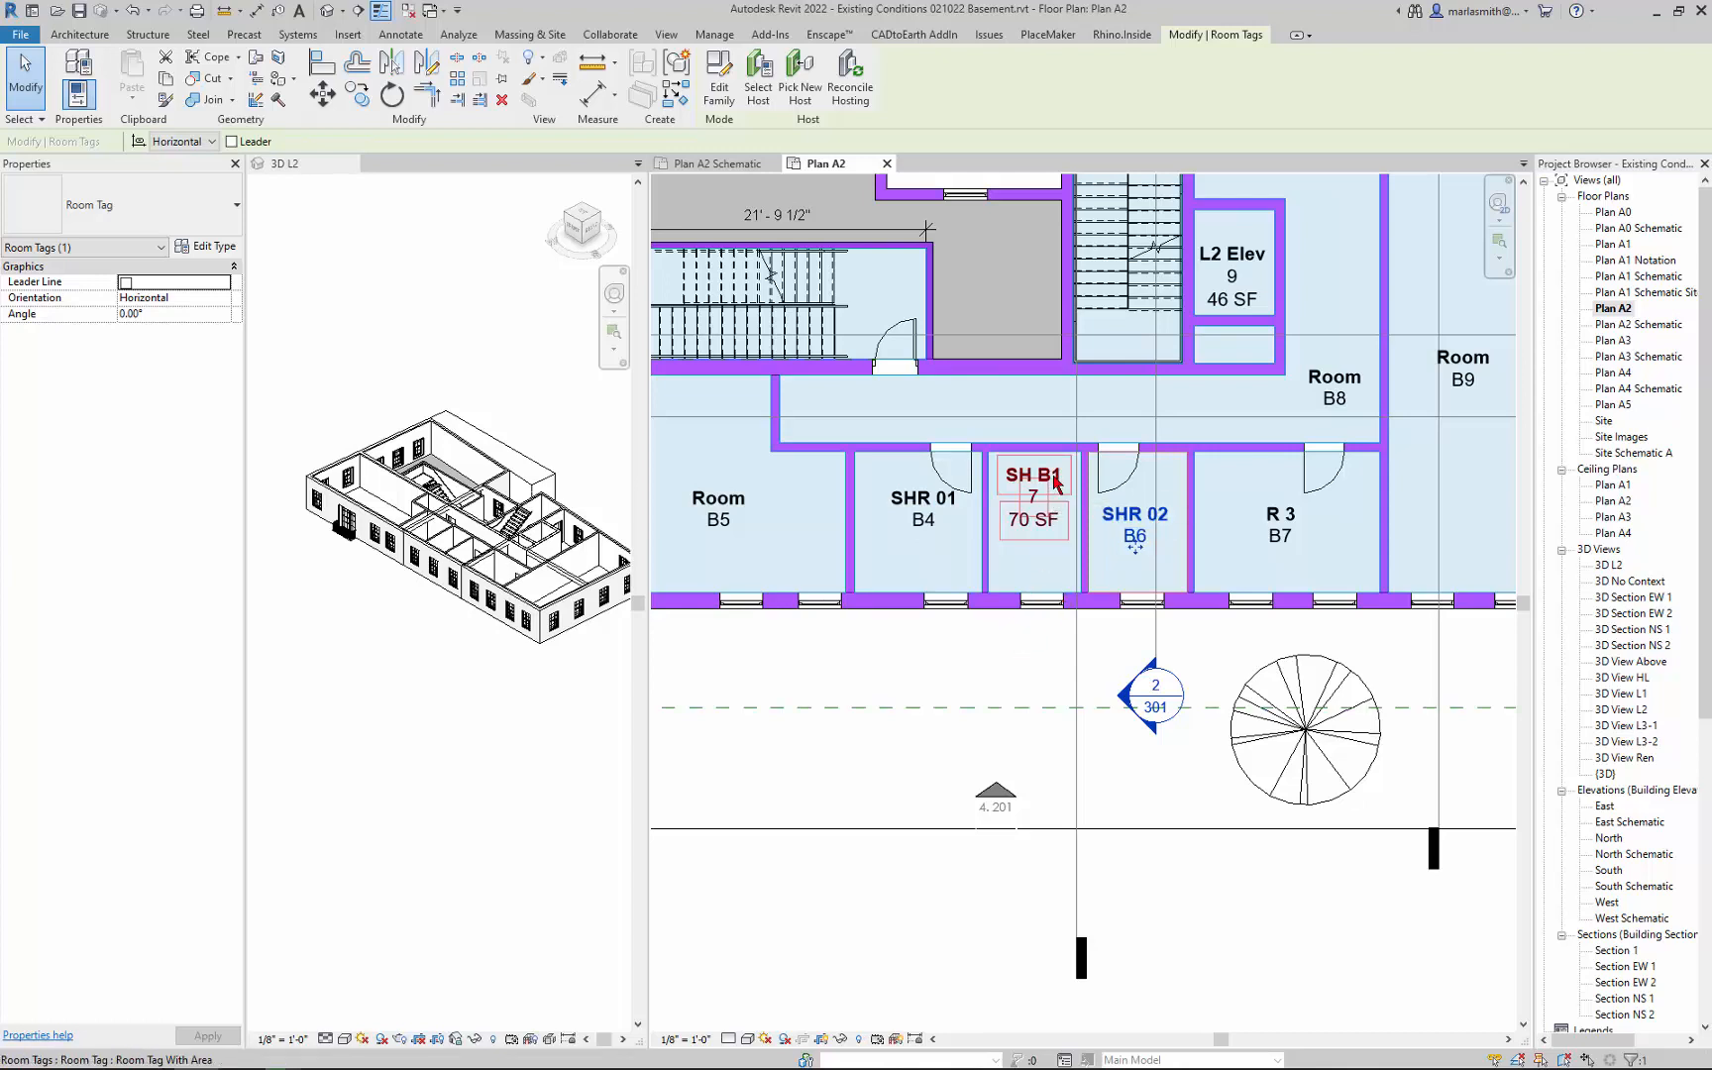
left_click(967, 684)
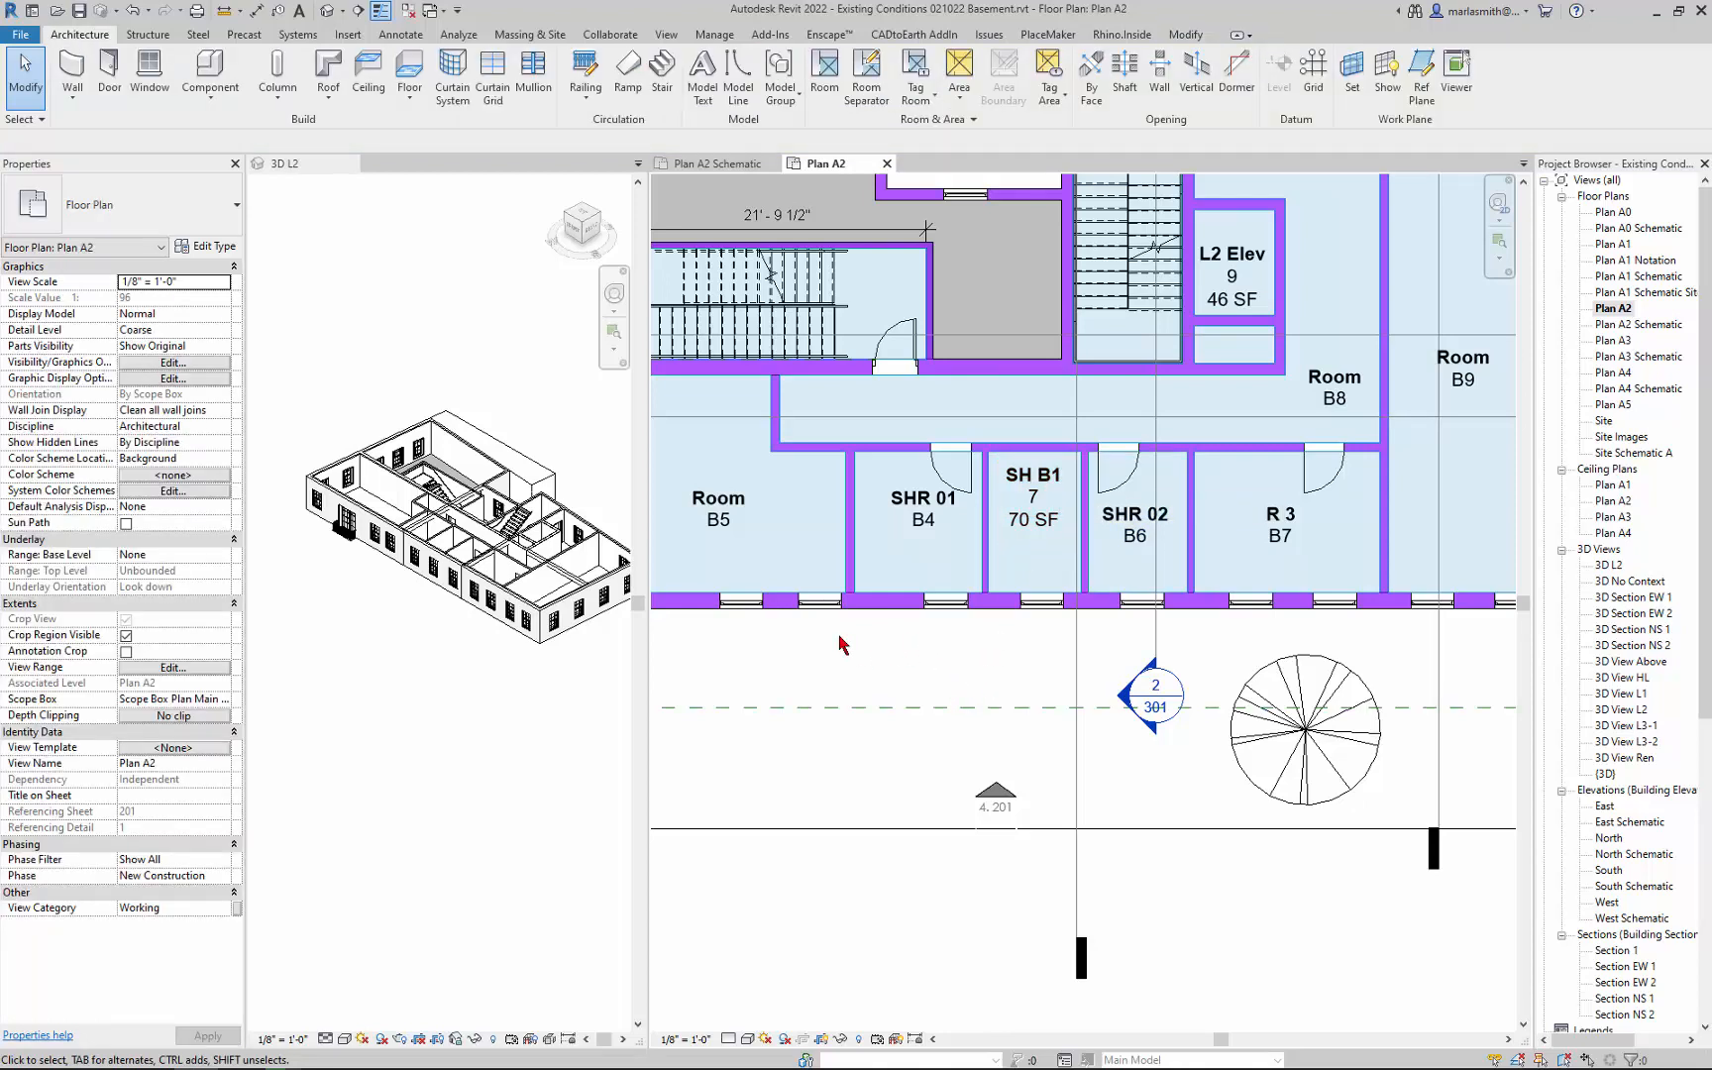
Change the tag type of room B4 to Room Tag With Area.
left_click(920, 520)
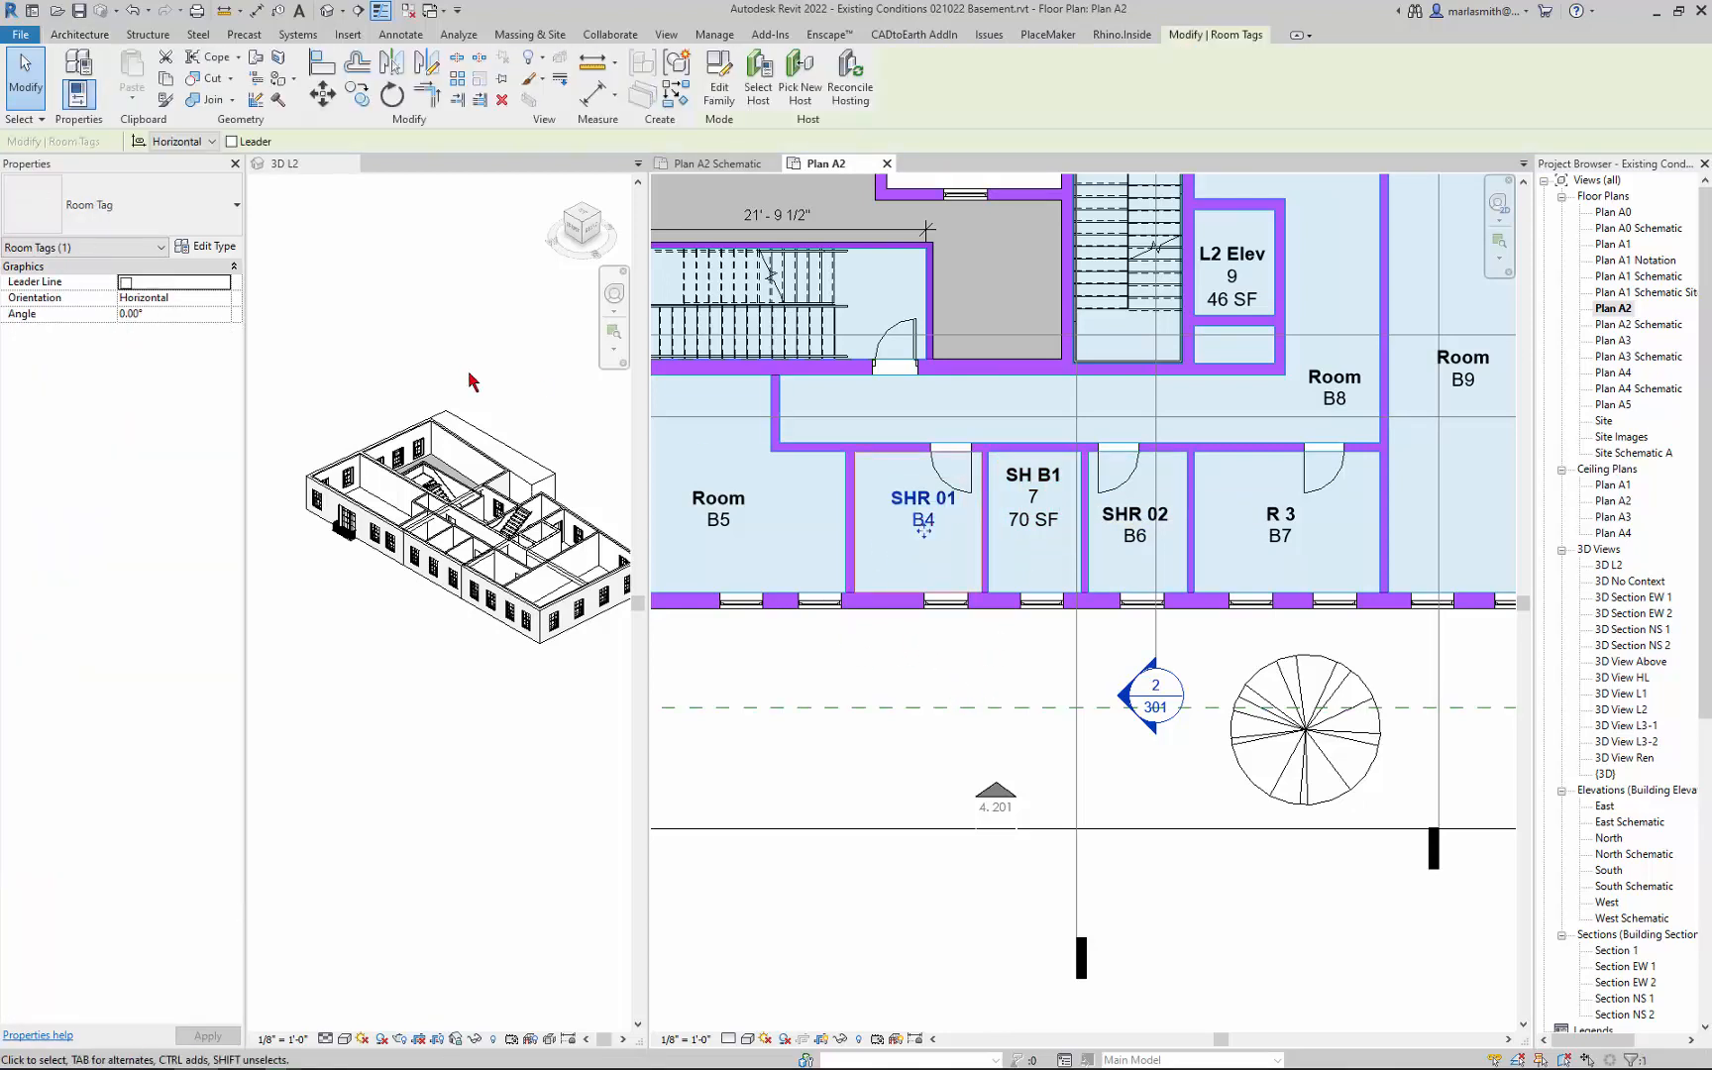
left_click(231, 193)
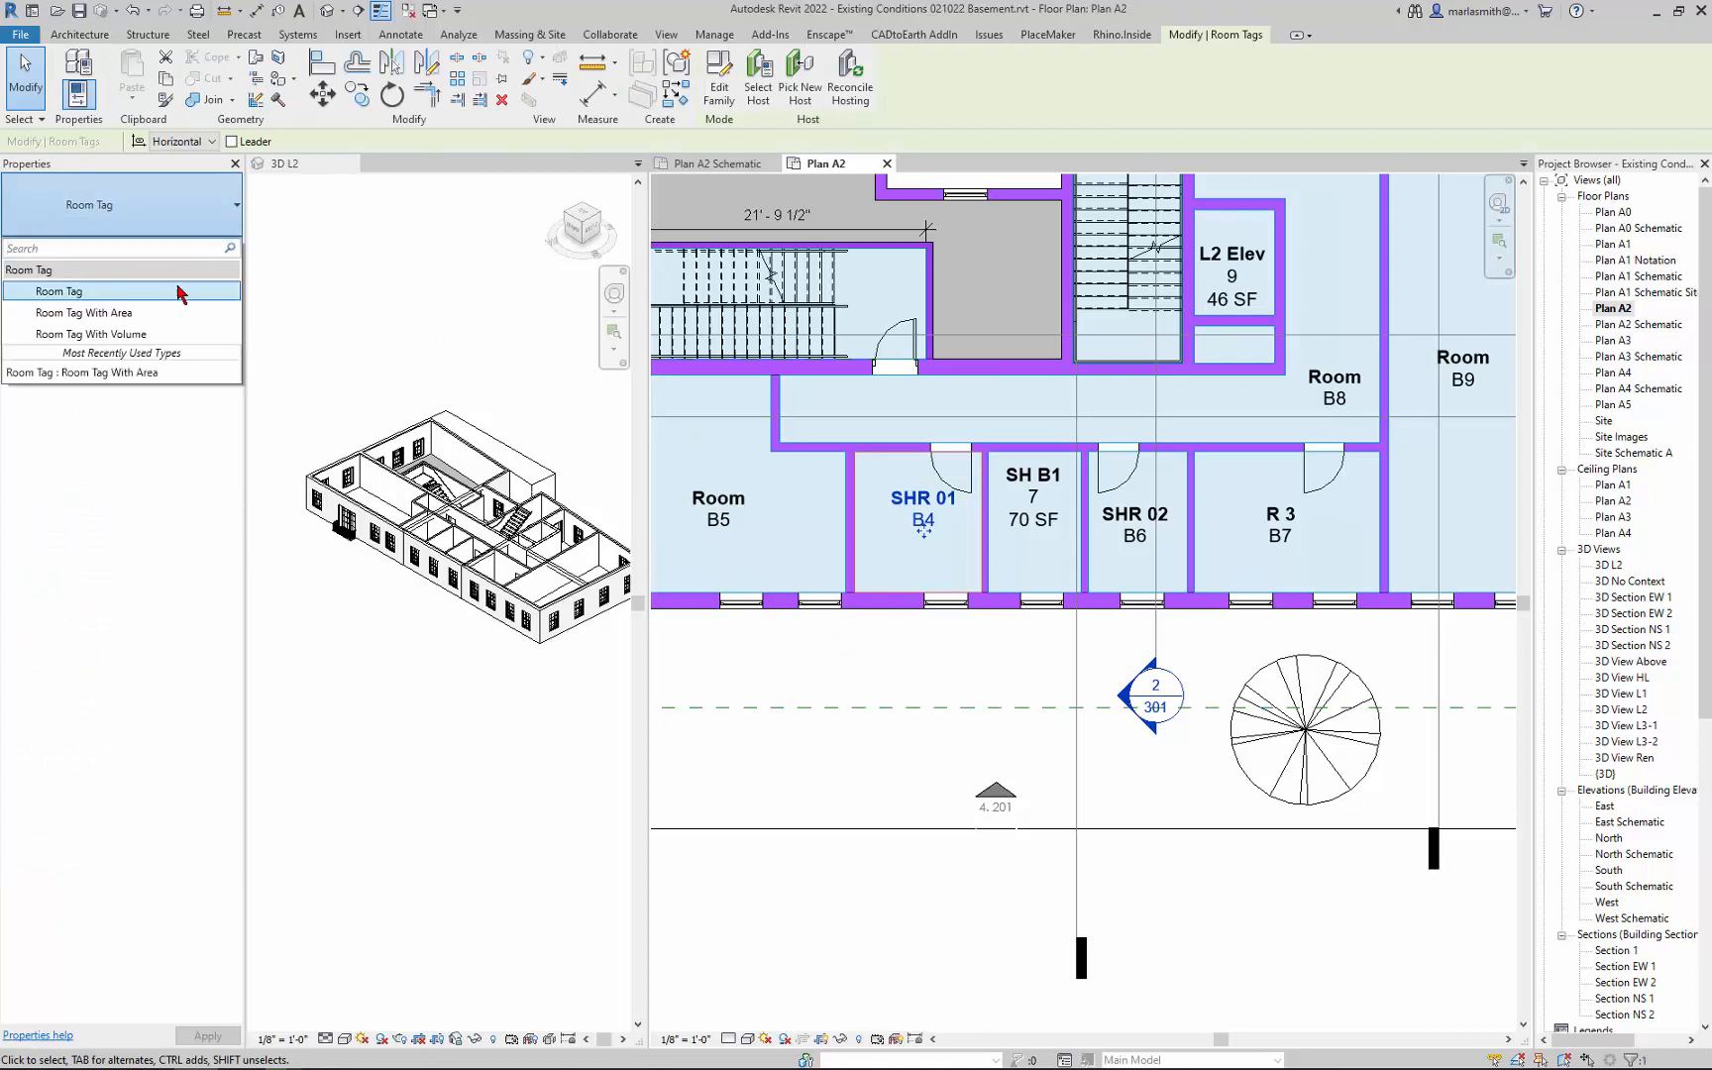
left_click(904, 675)
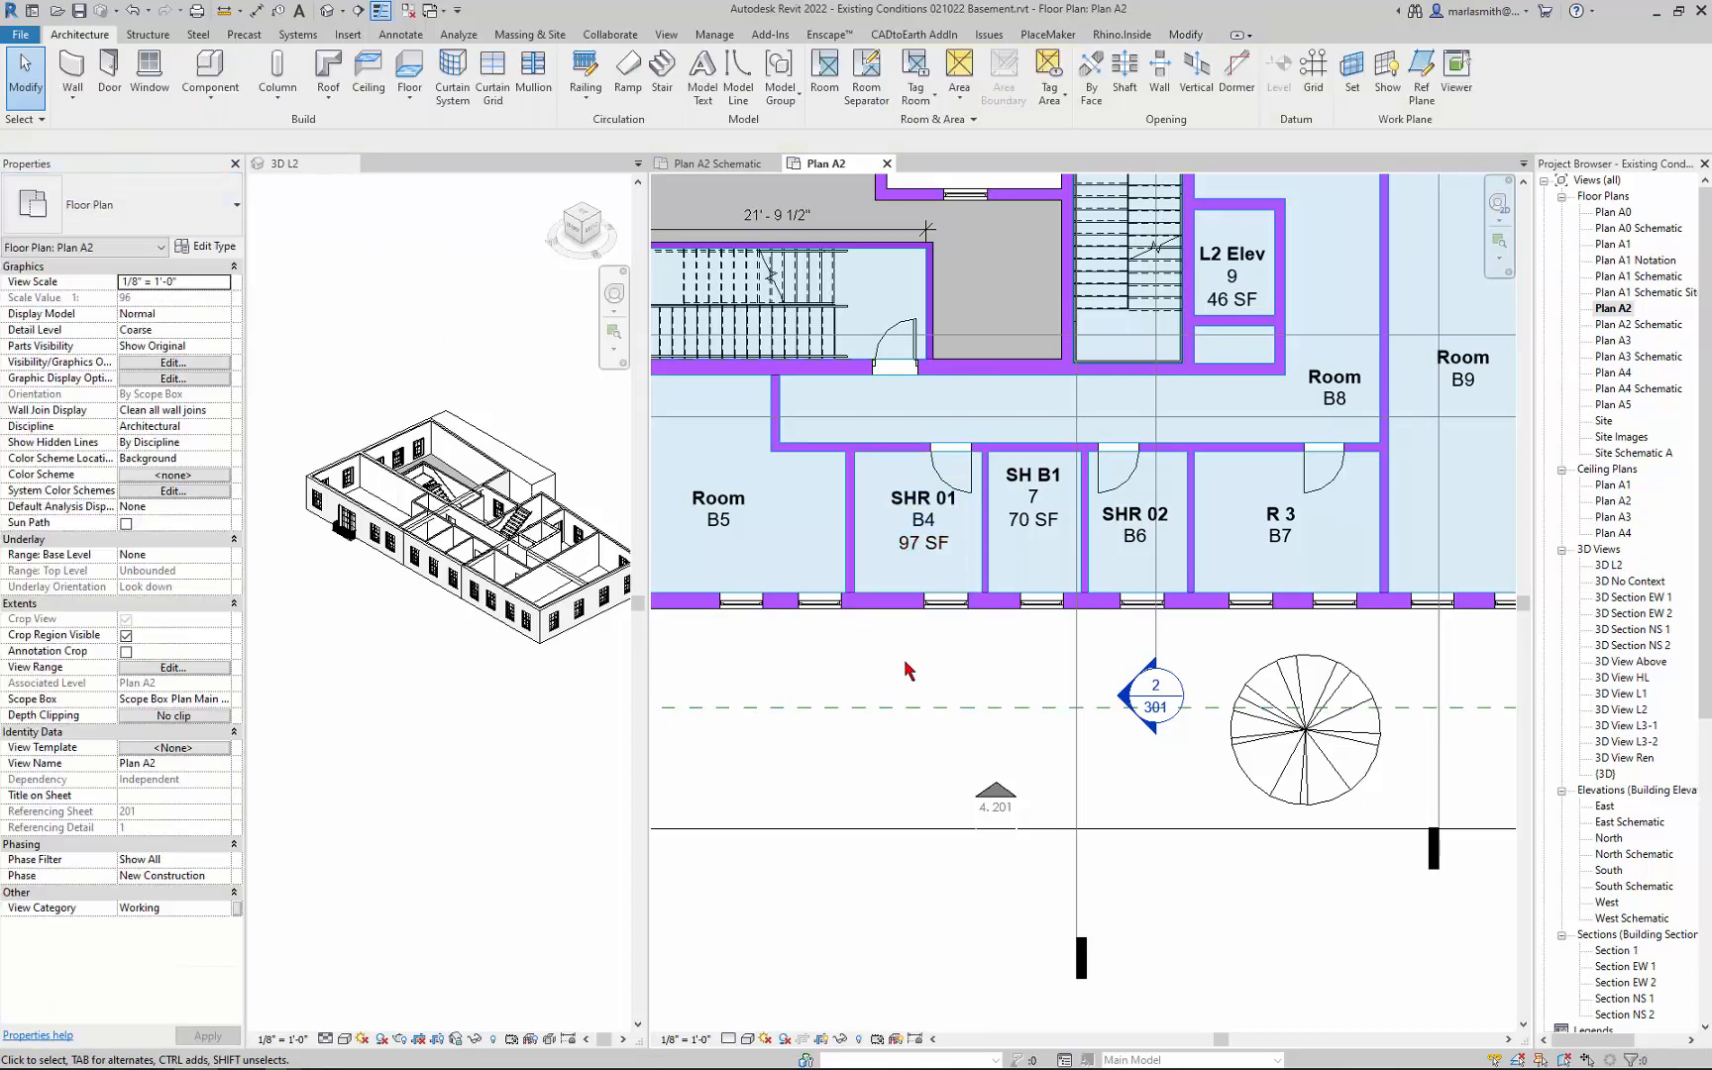
Rename the corridor, room B8, to COR.
scroll(903, 664, "down", 2)
scroll(1161, 448, "up", 2)
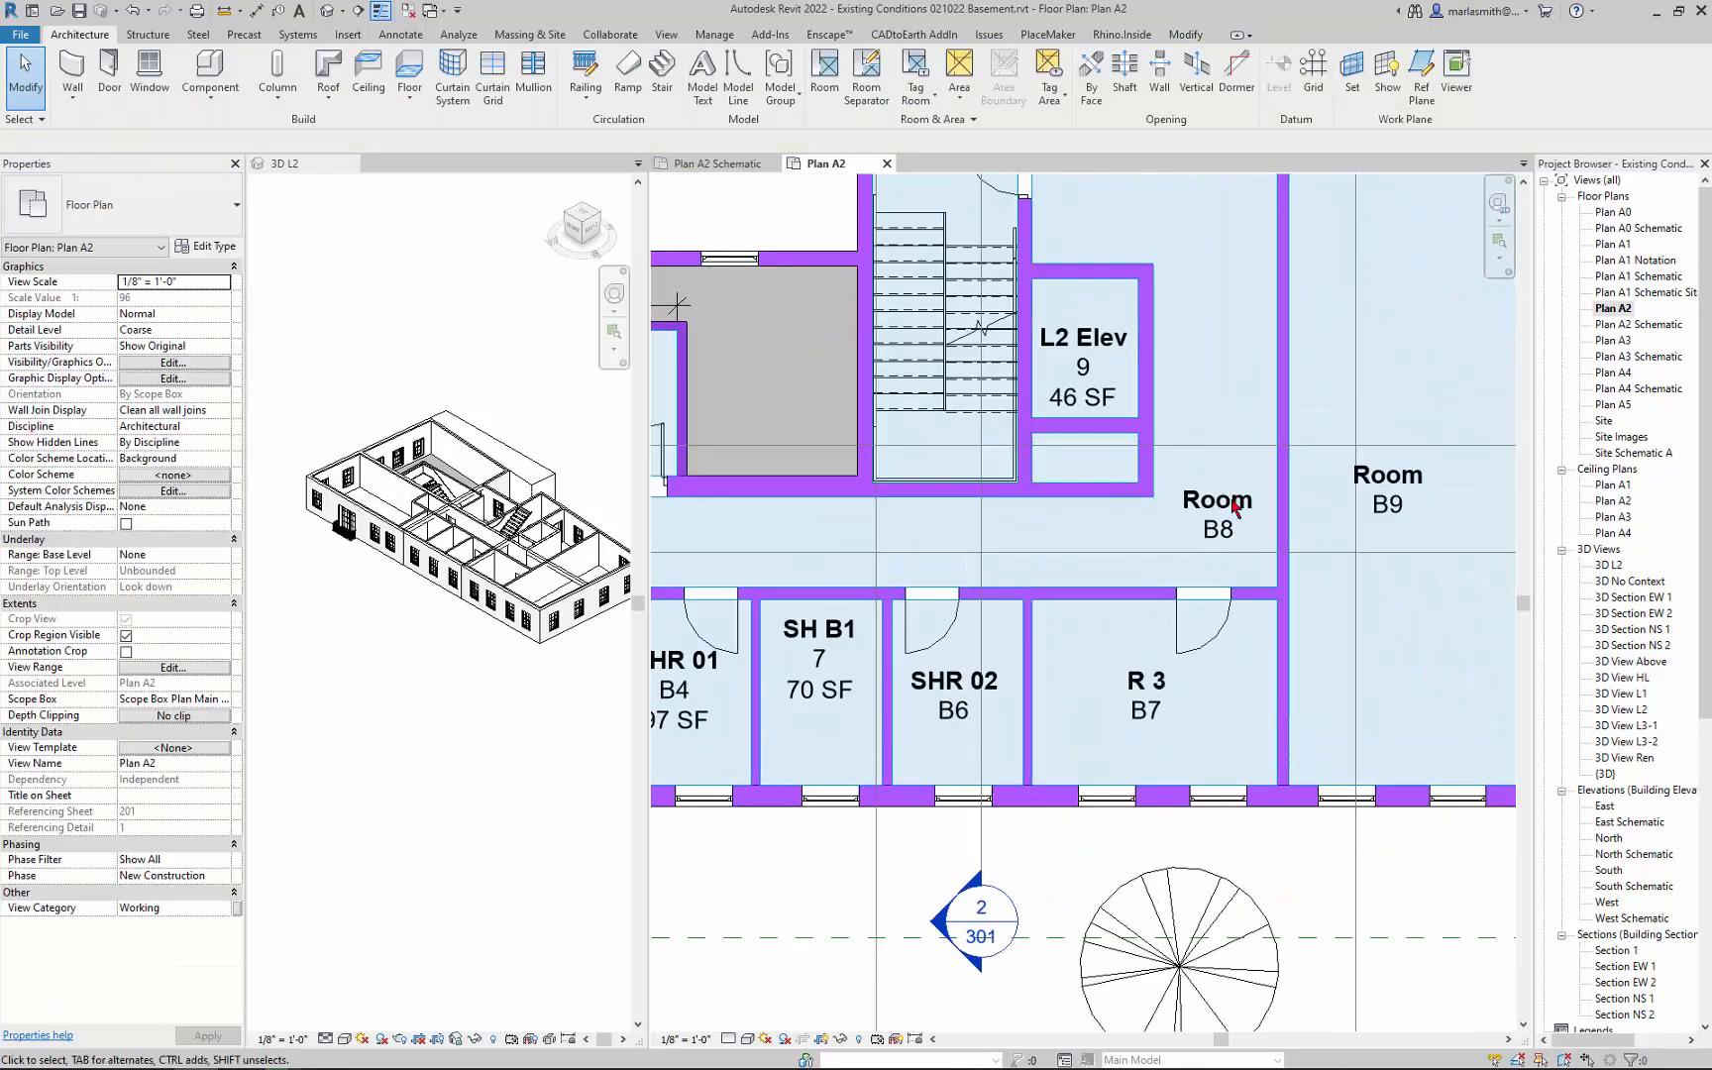
left_click(1224, 503)
left_click(1224, 503)
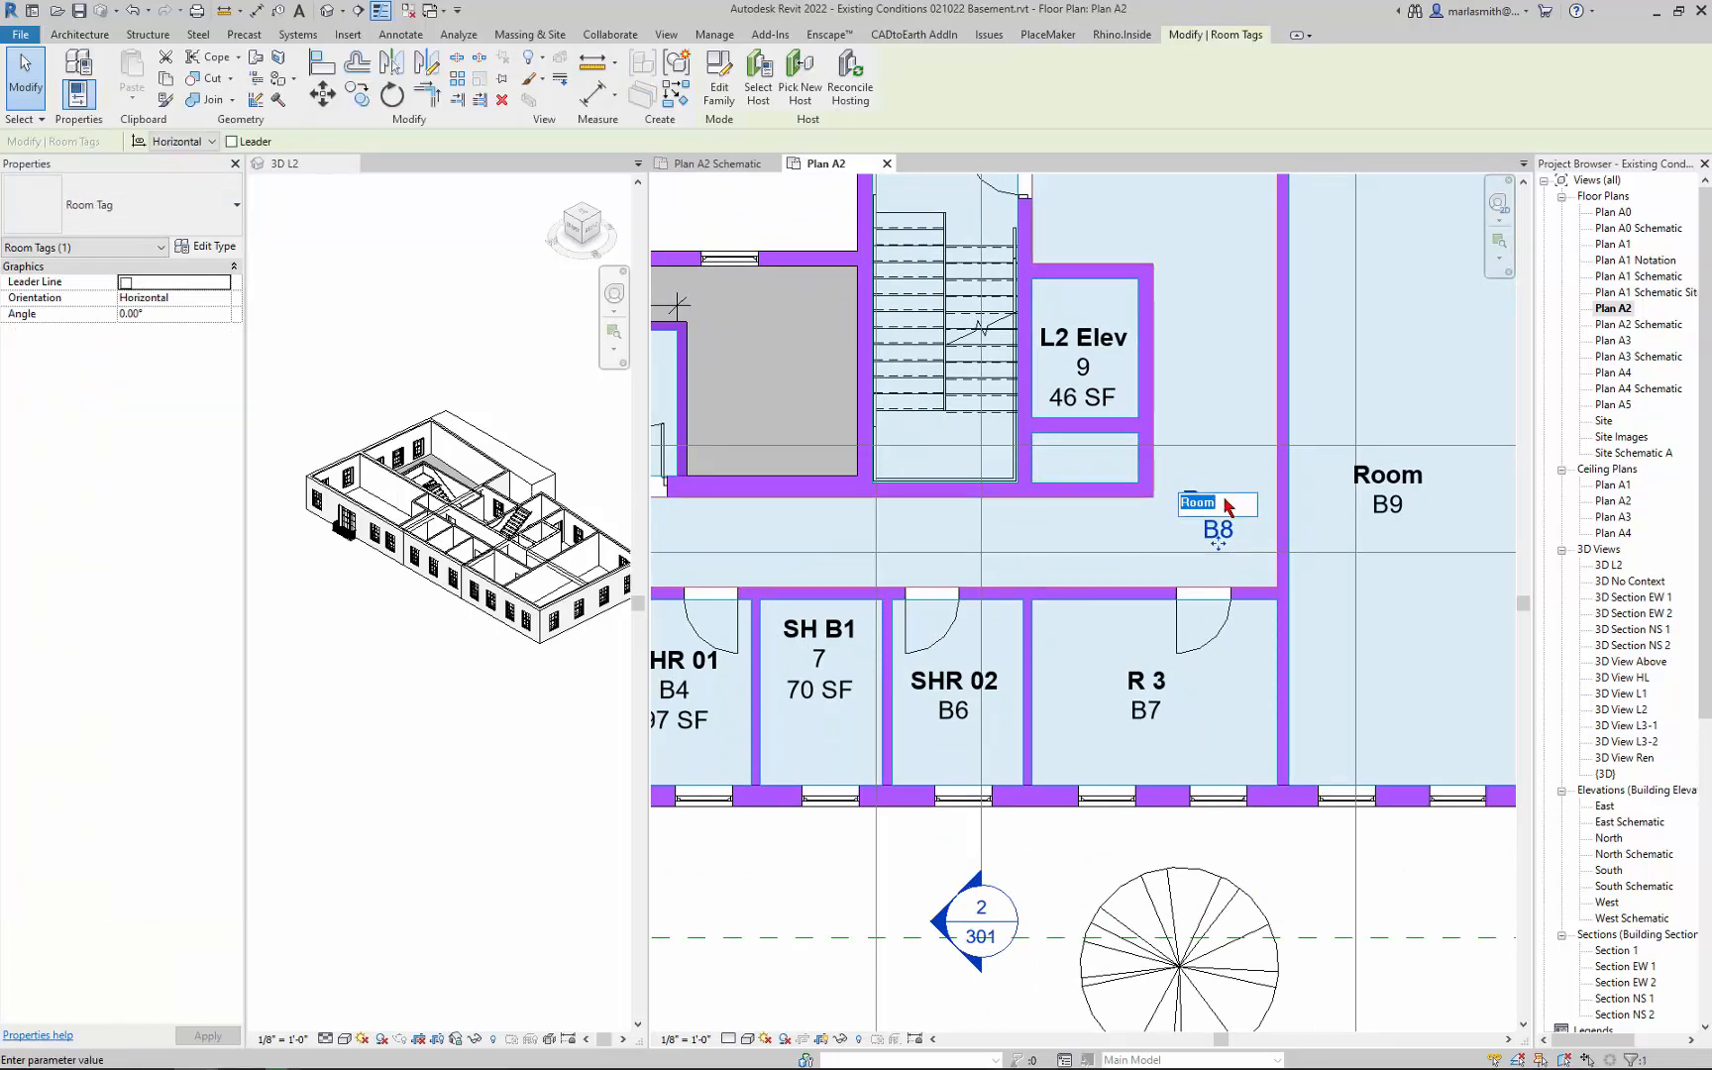
type("CO")
key("Return")
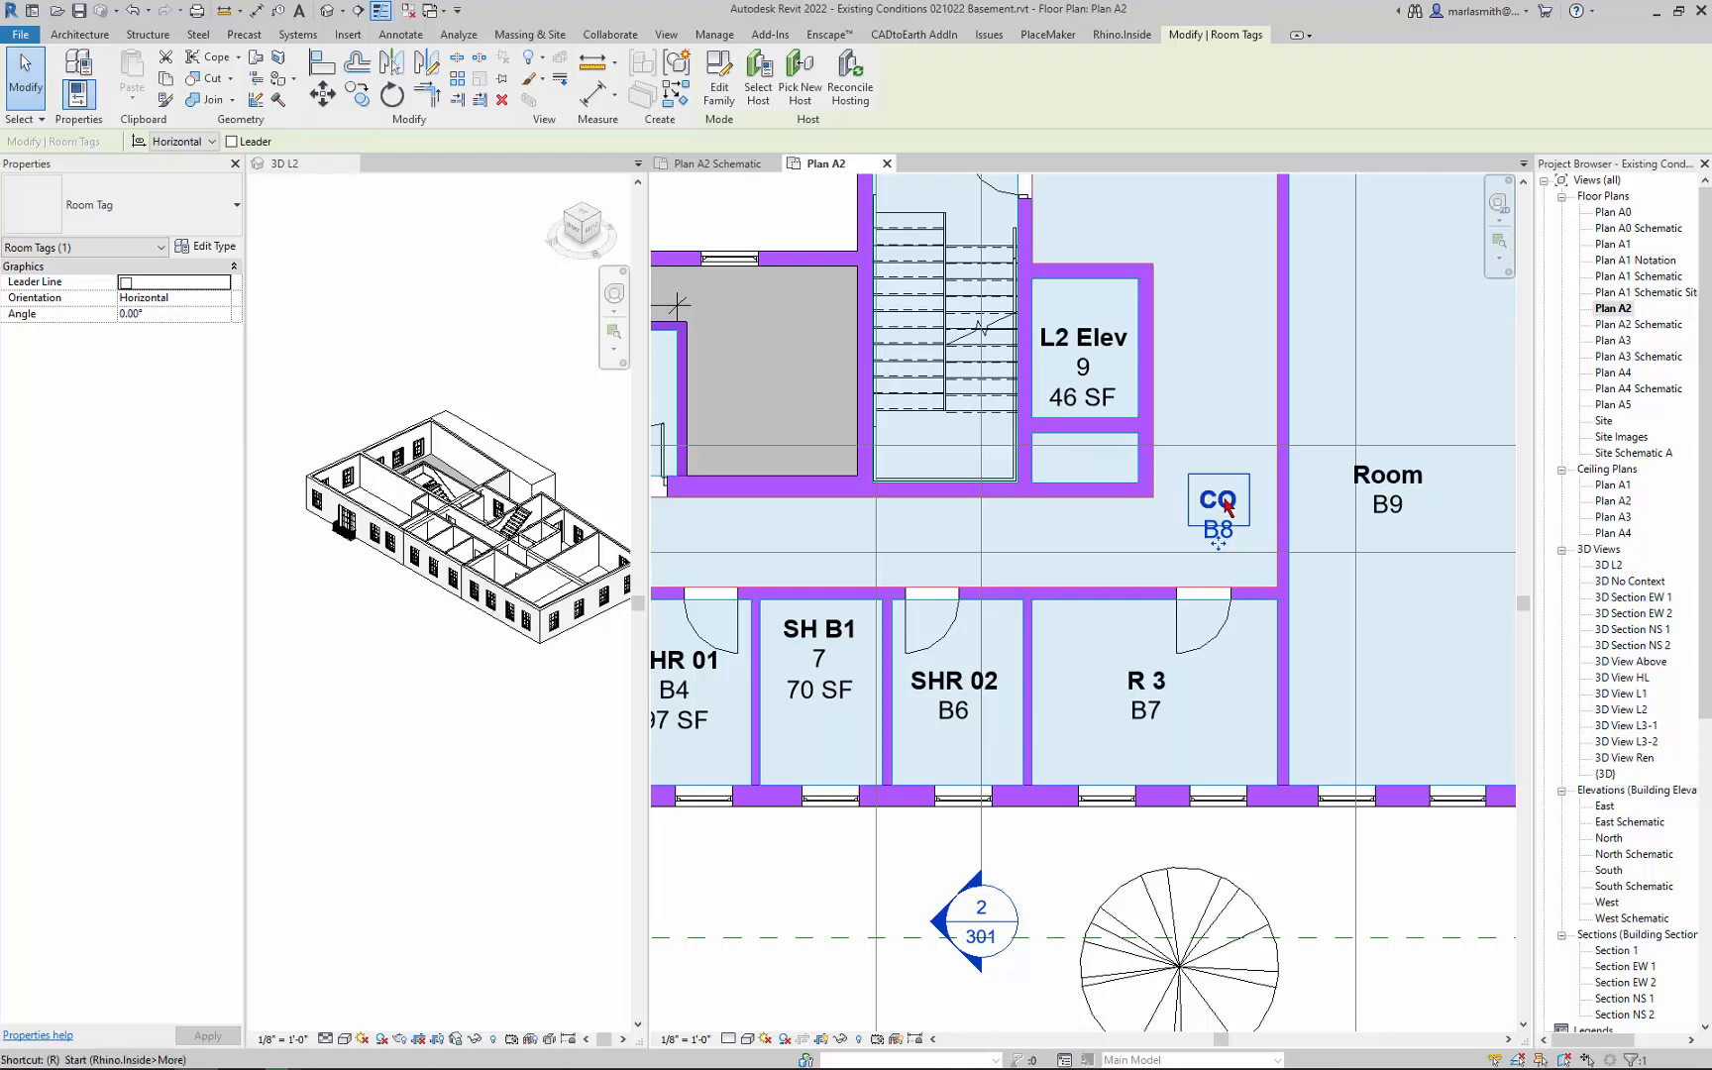
left_click(1225, 502)
left_click(1219, 503)
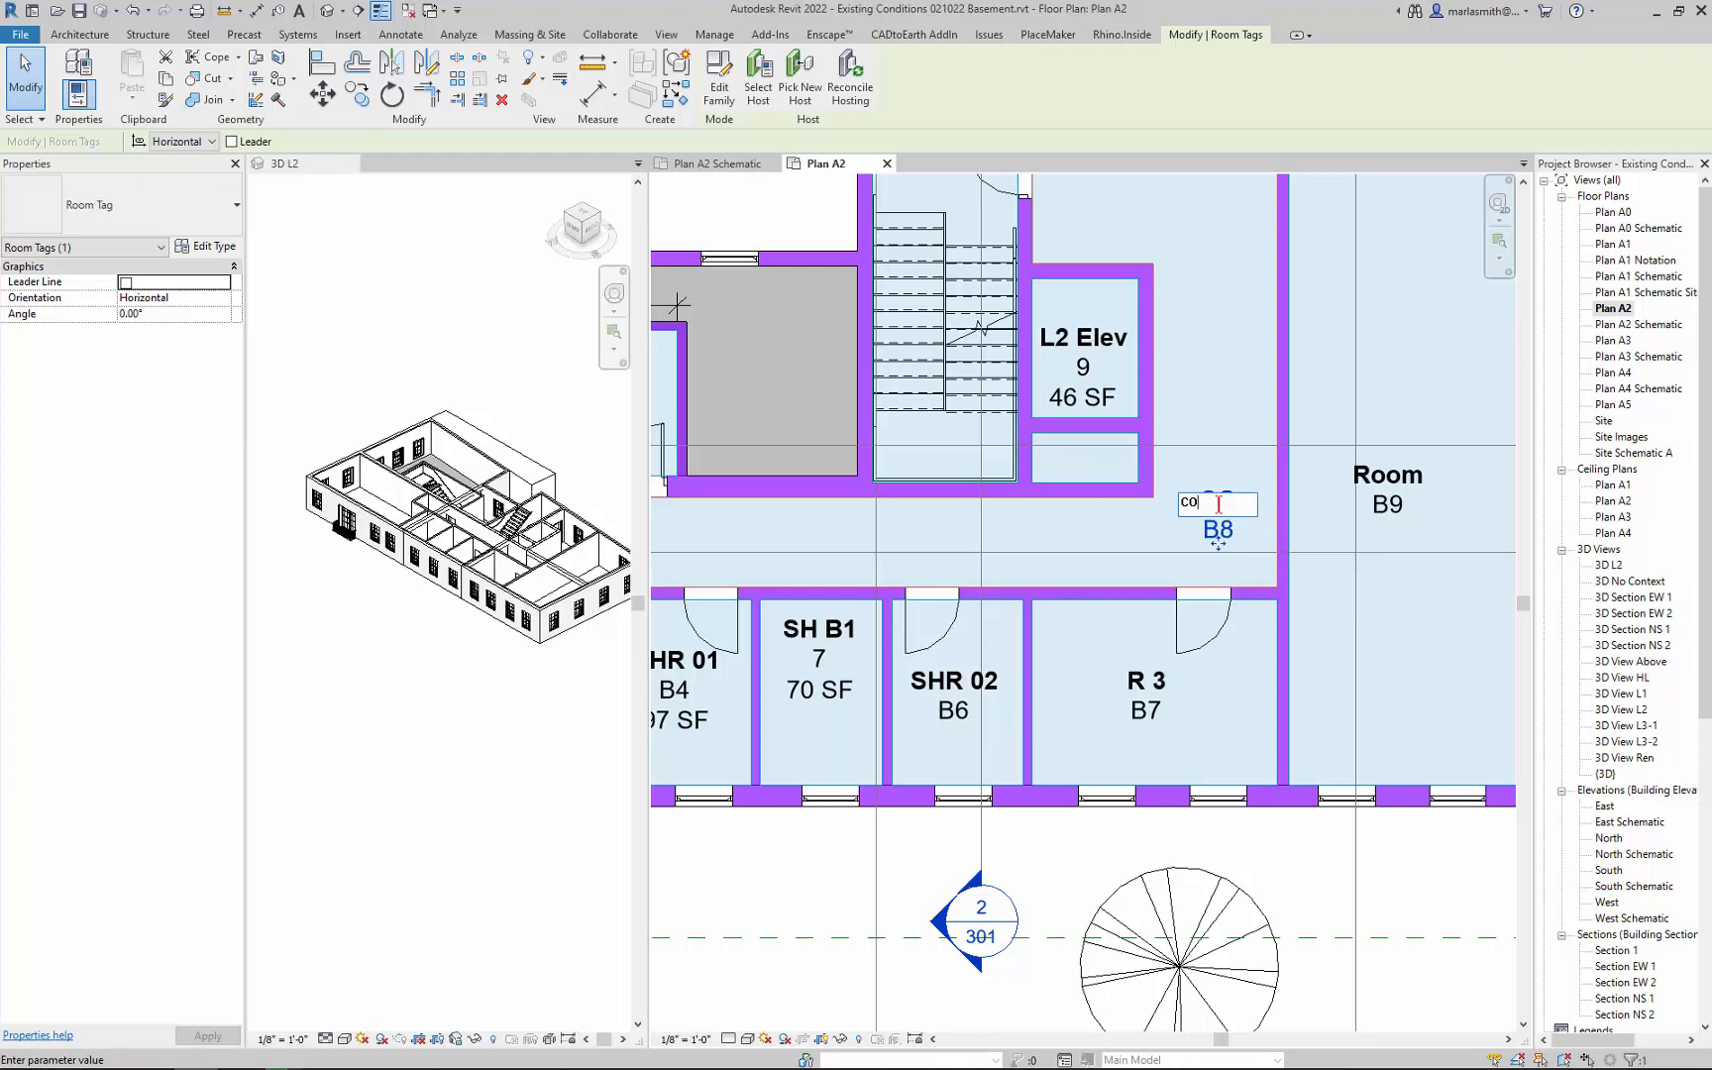
left_click(1189, 361)
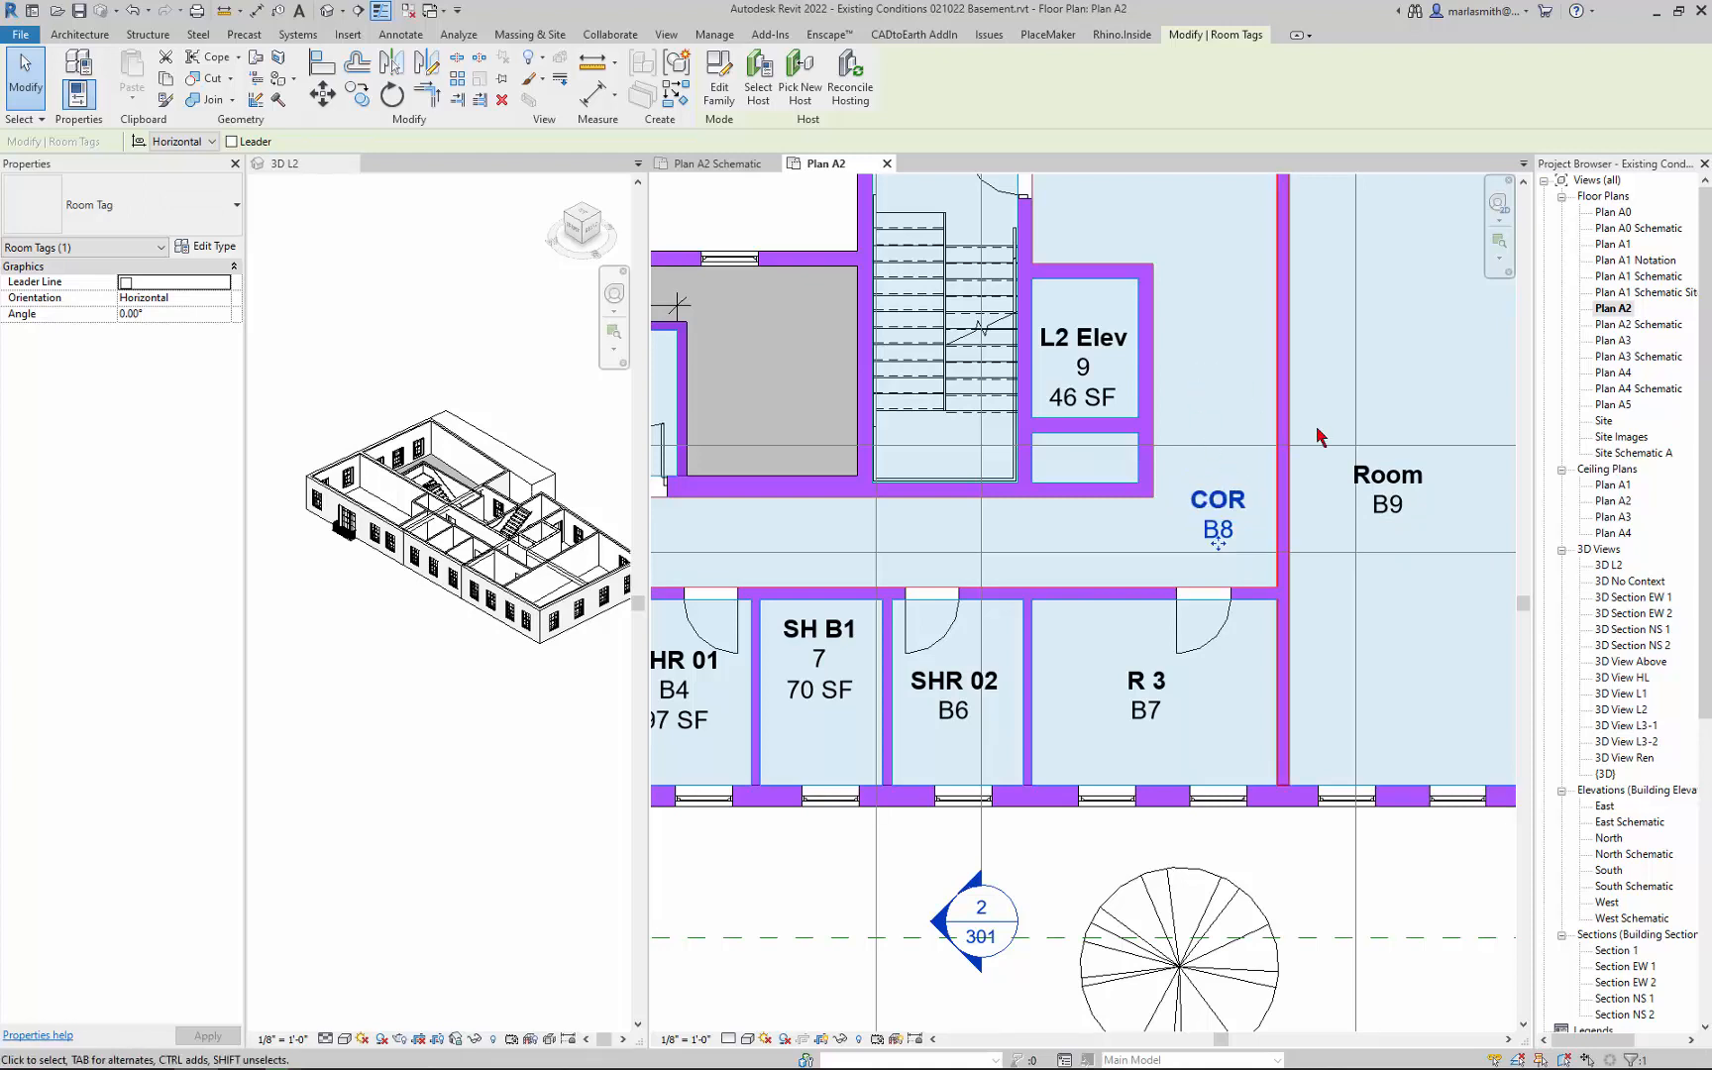
Rename the large east room B9 to SU 2.
left_click(1383, 484)
left_click(1382, 477)
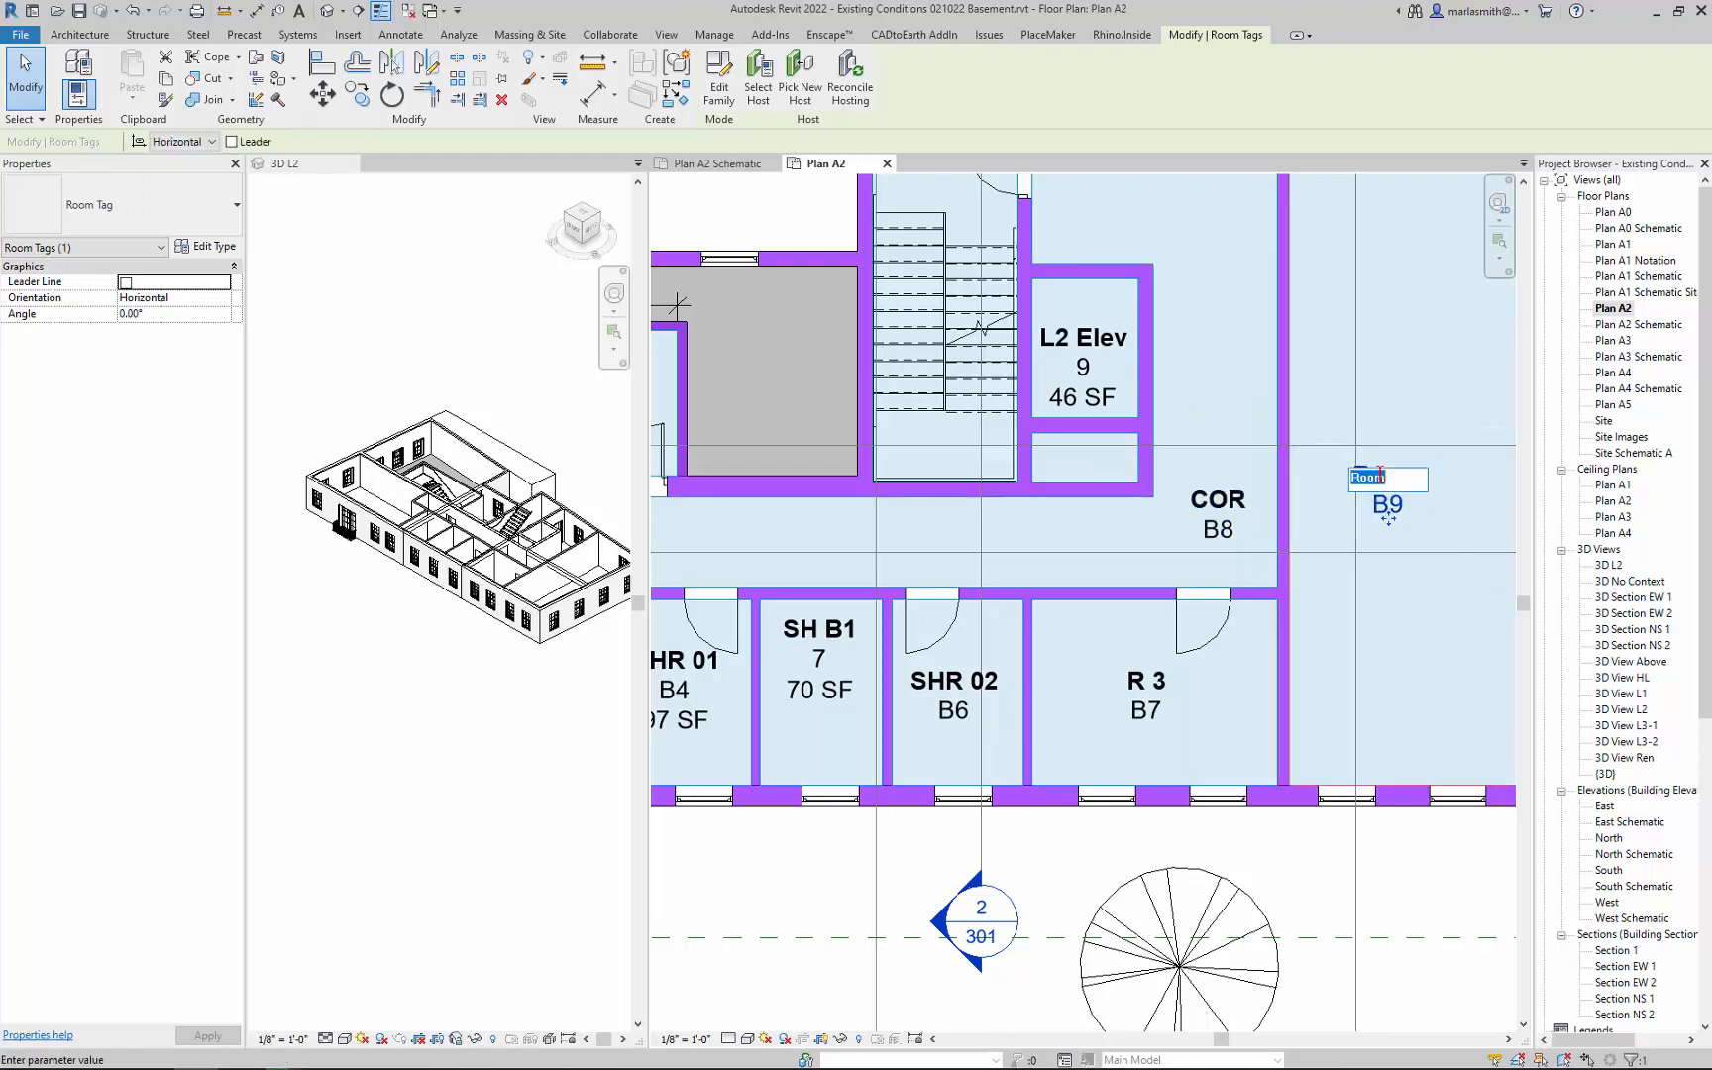
type("SU 2")
key("Return")
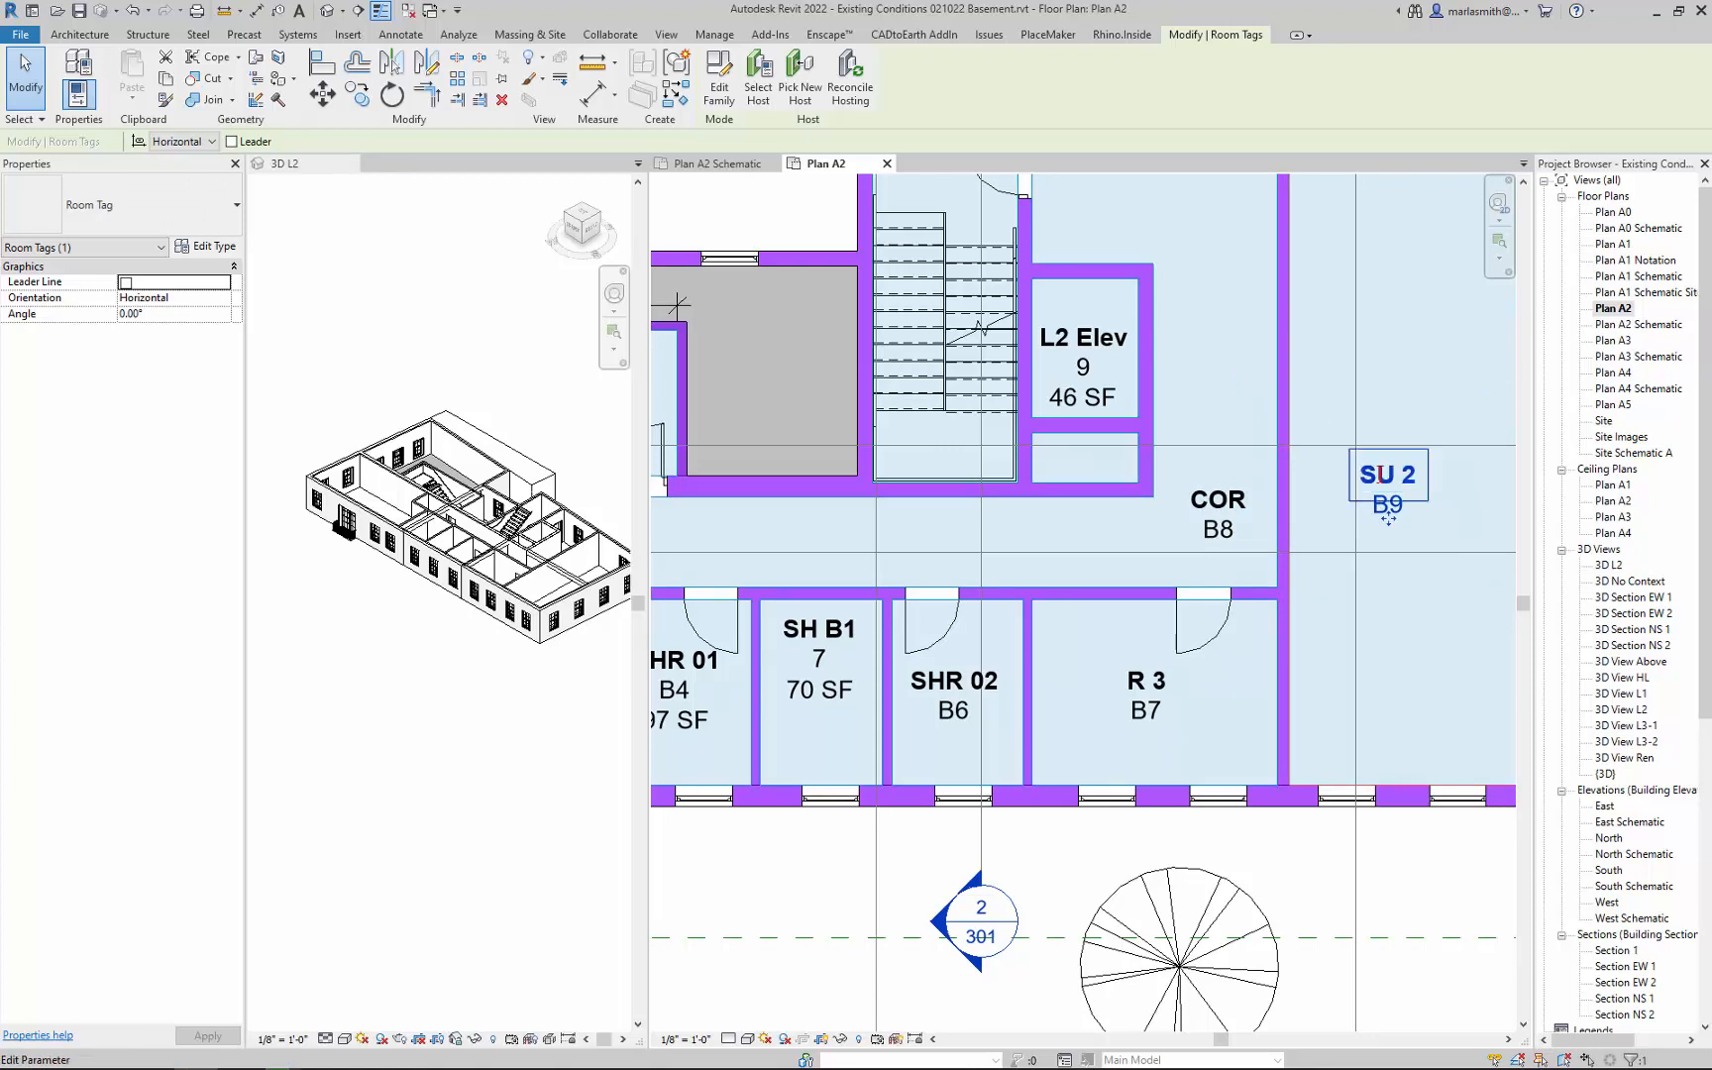
Rename the large west room B5 to SU1.
scroll(1361, 603, "down", 5)
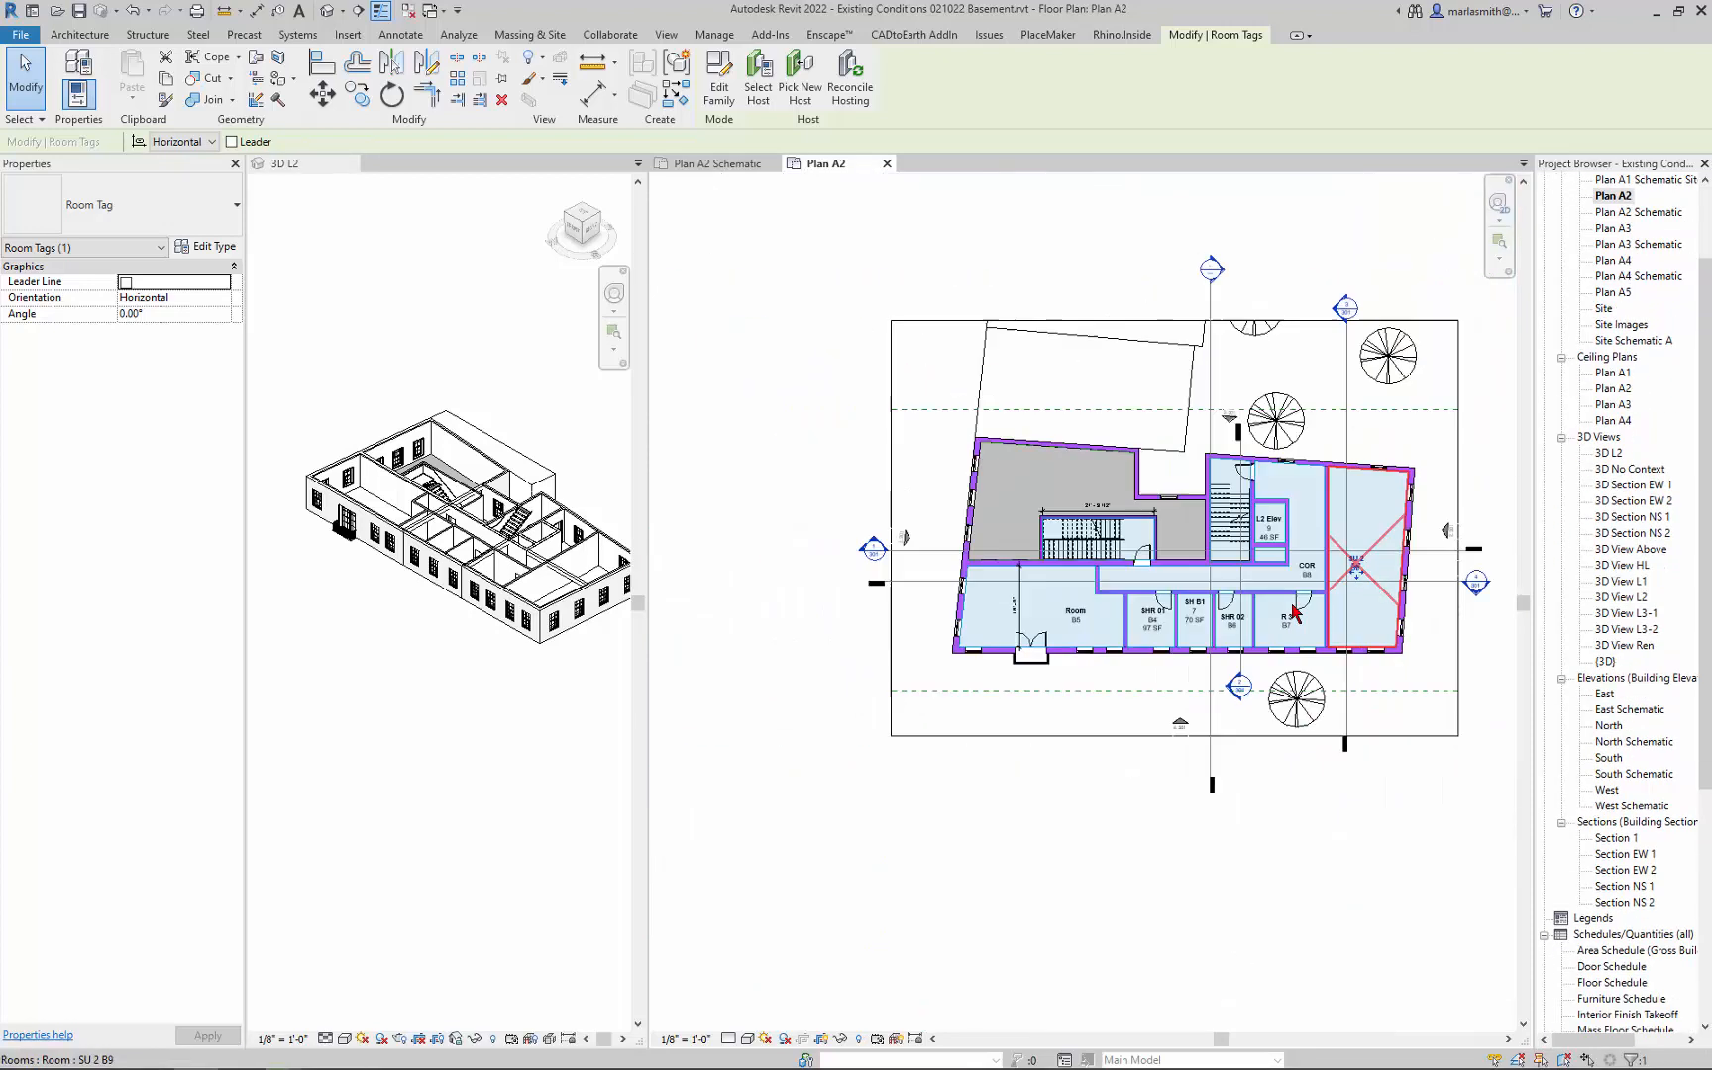
scroll(1065, 614, "up", 5)
left_click(1189, 621)
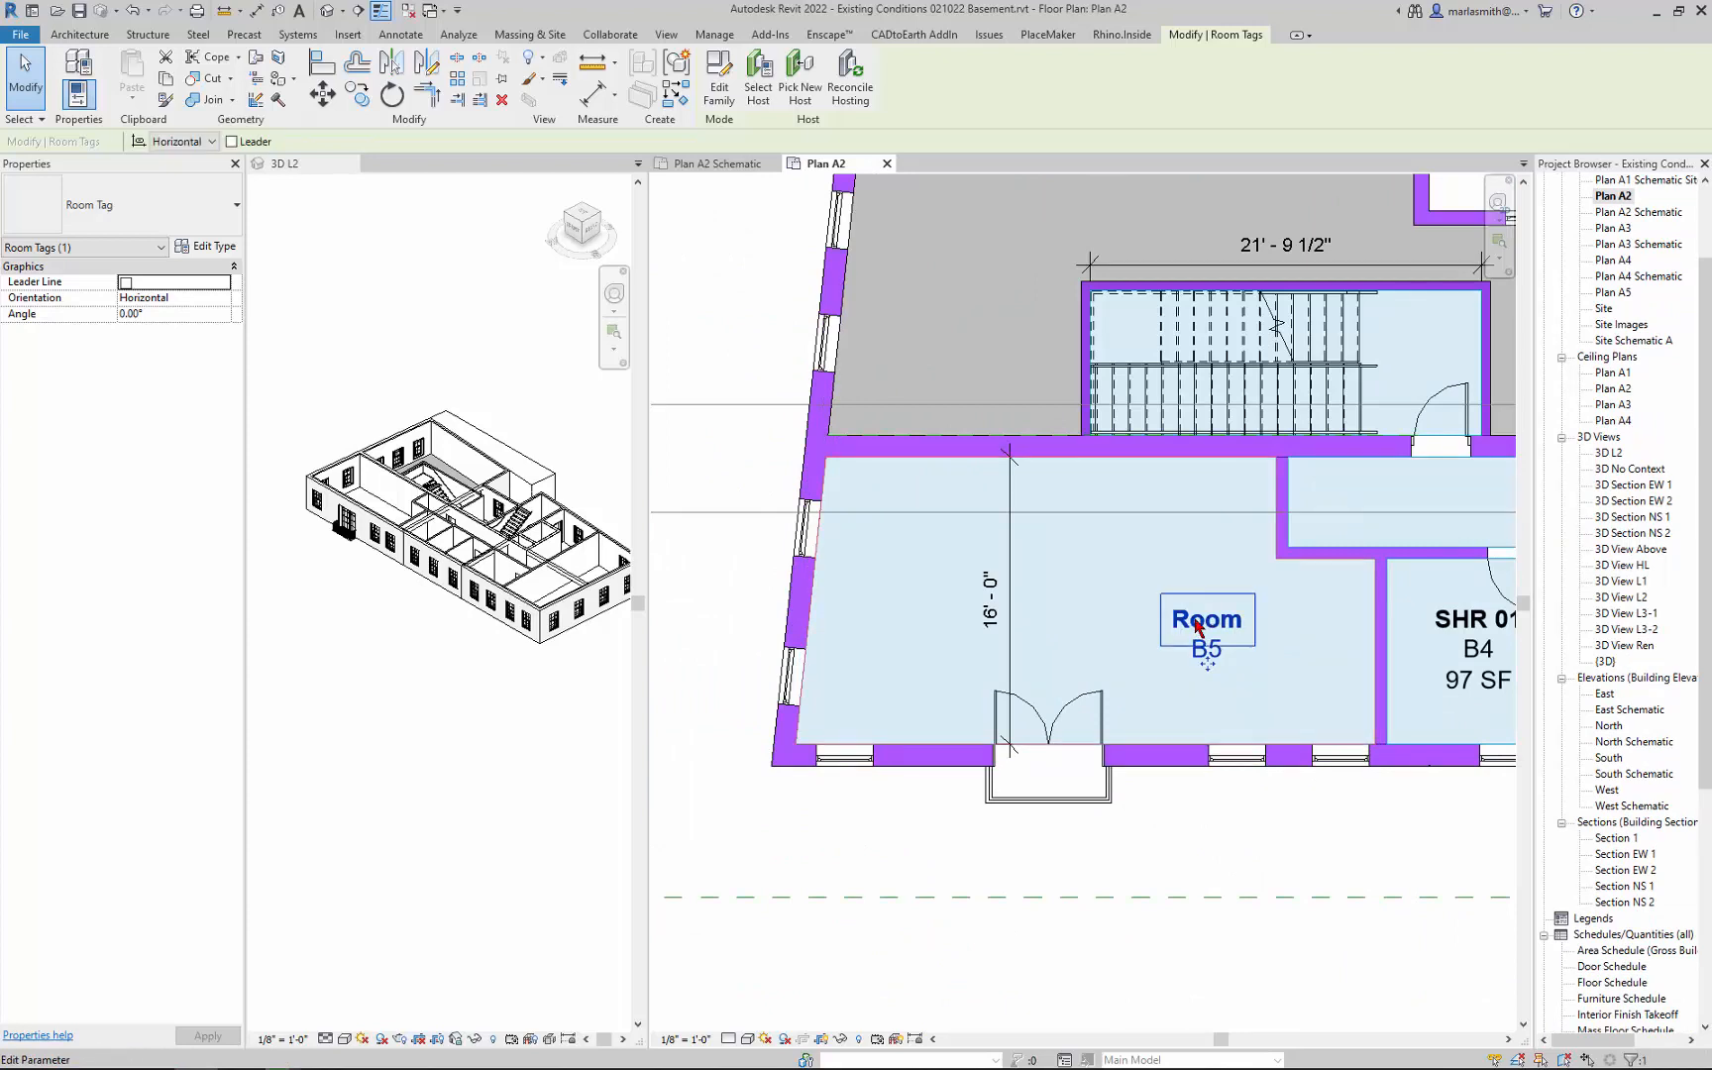
left_click(1189, 622)
type("SU")
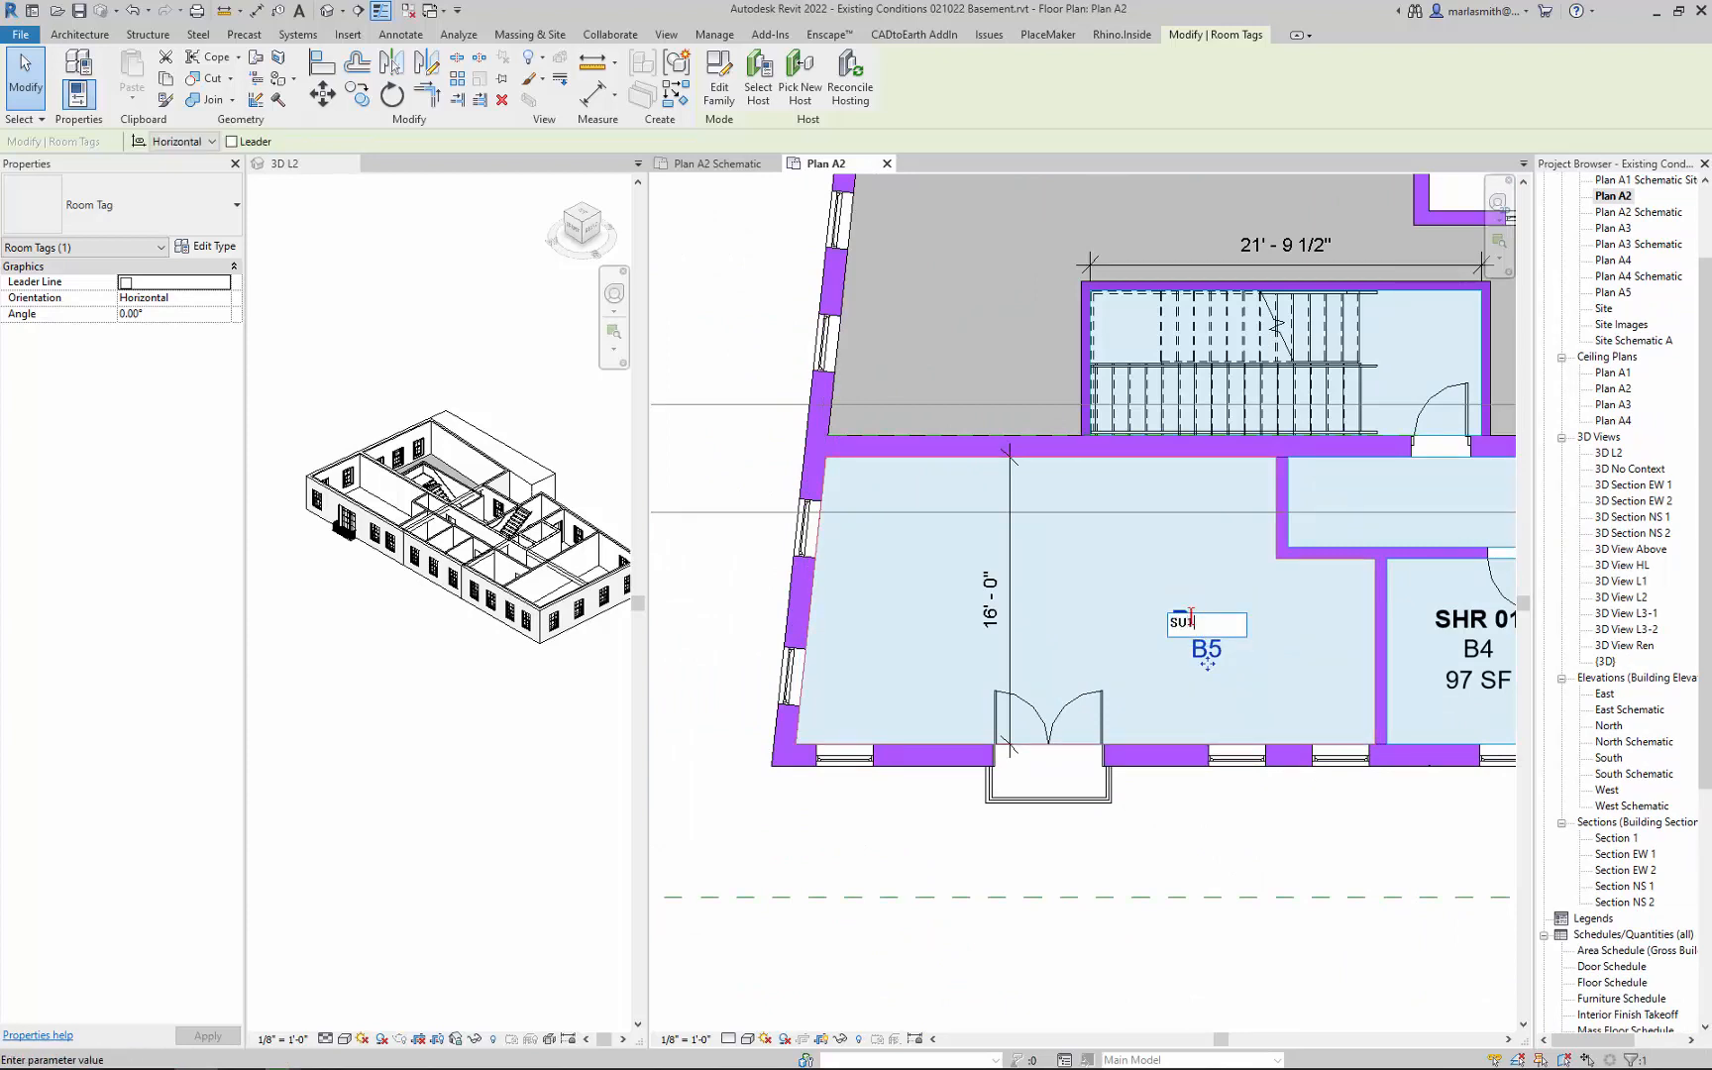
type("1")
key("Return")
key("Escape")
Open the Room Area Cond schedule and unhide all of its columns.
scroll(773, 495, "down", 5)
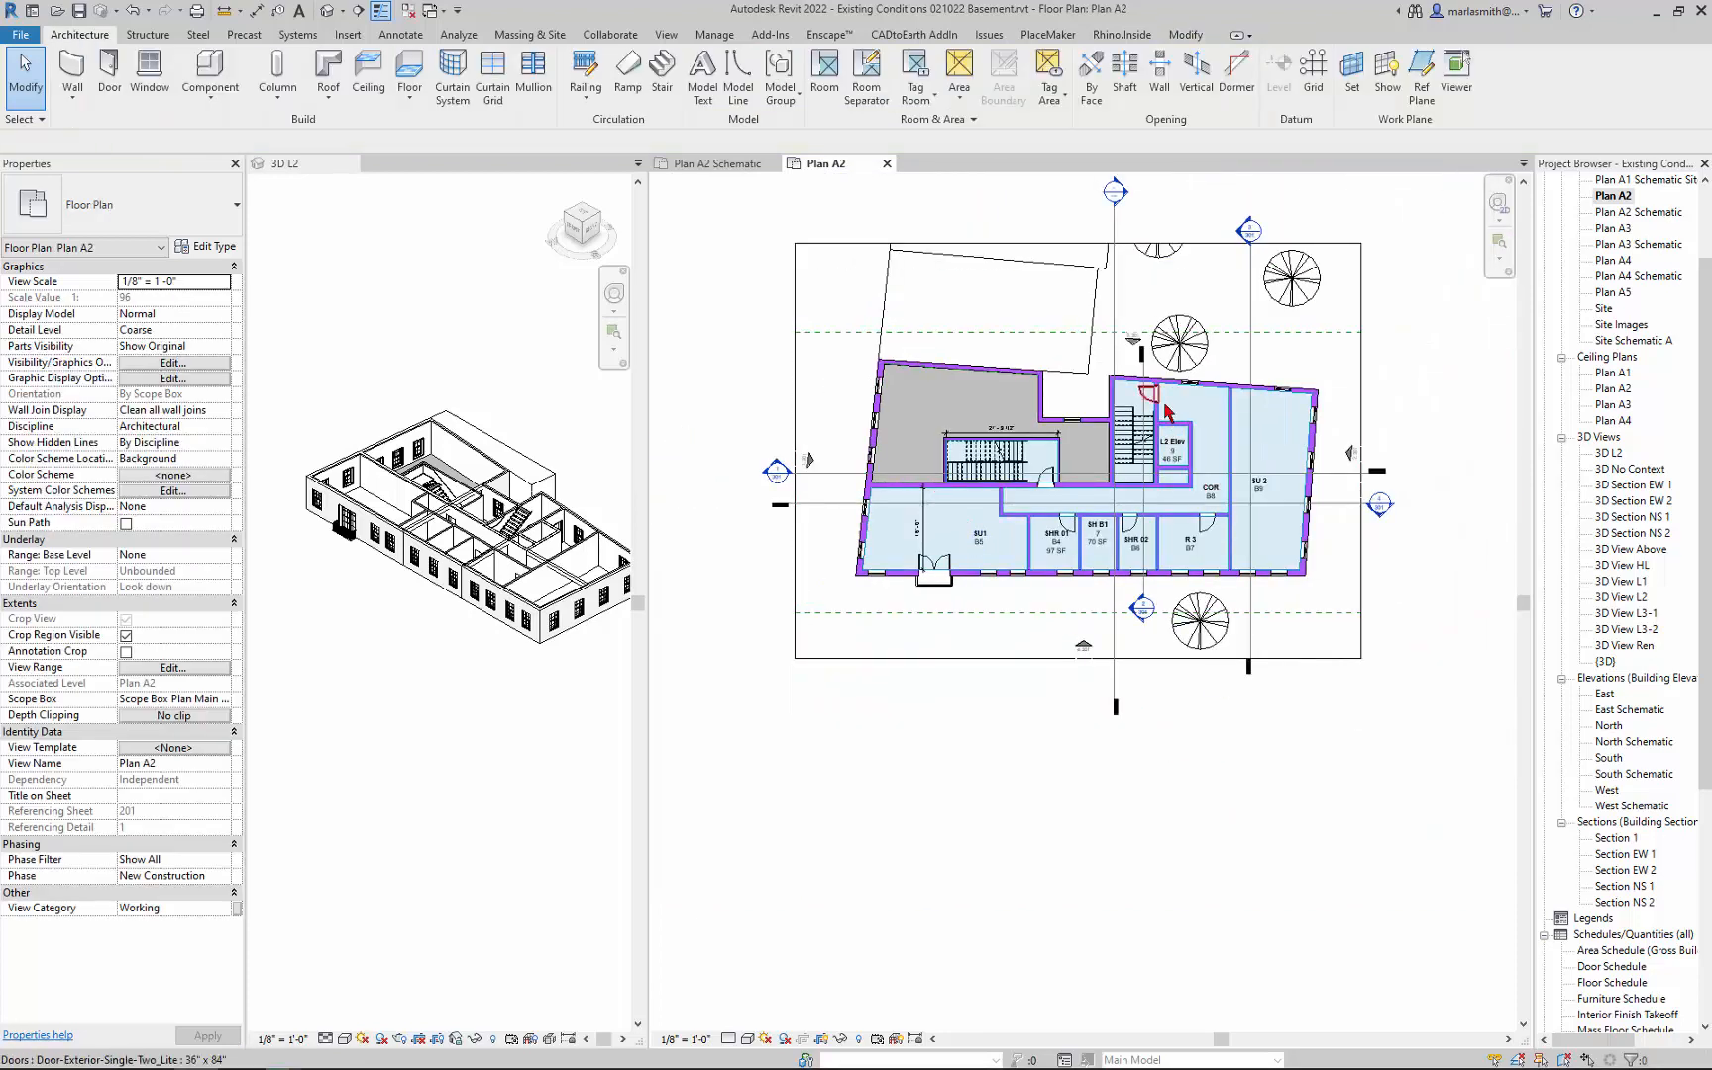
scroll(1223, 811, "up", 2)
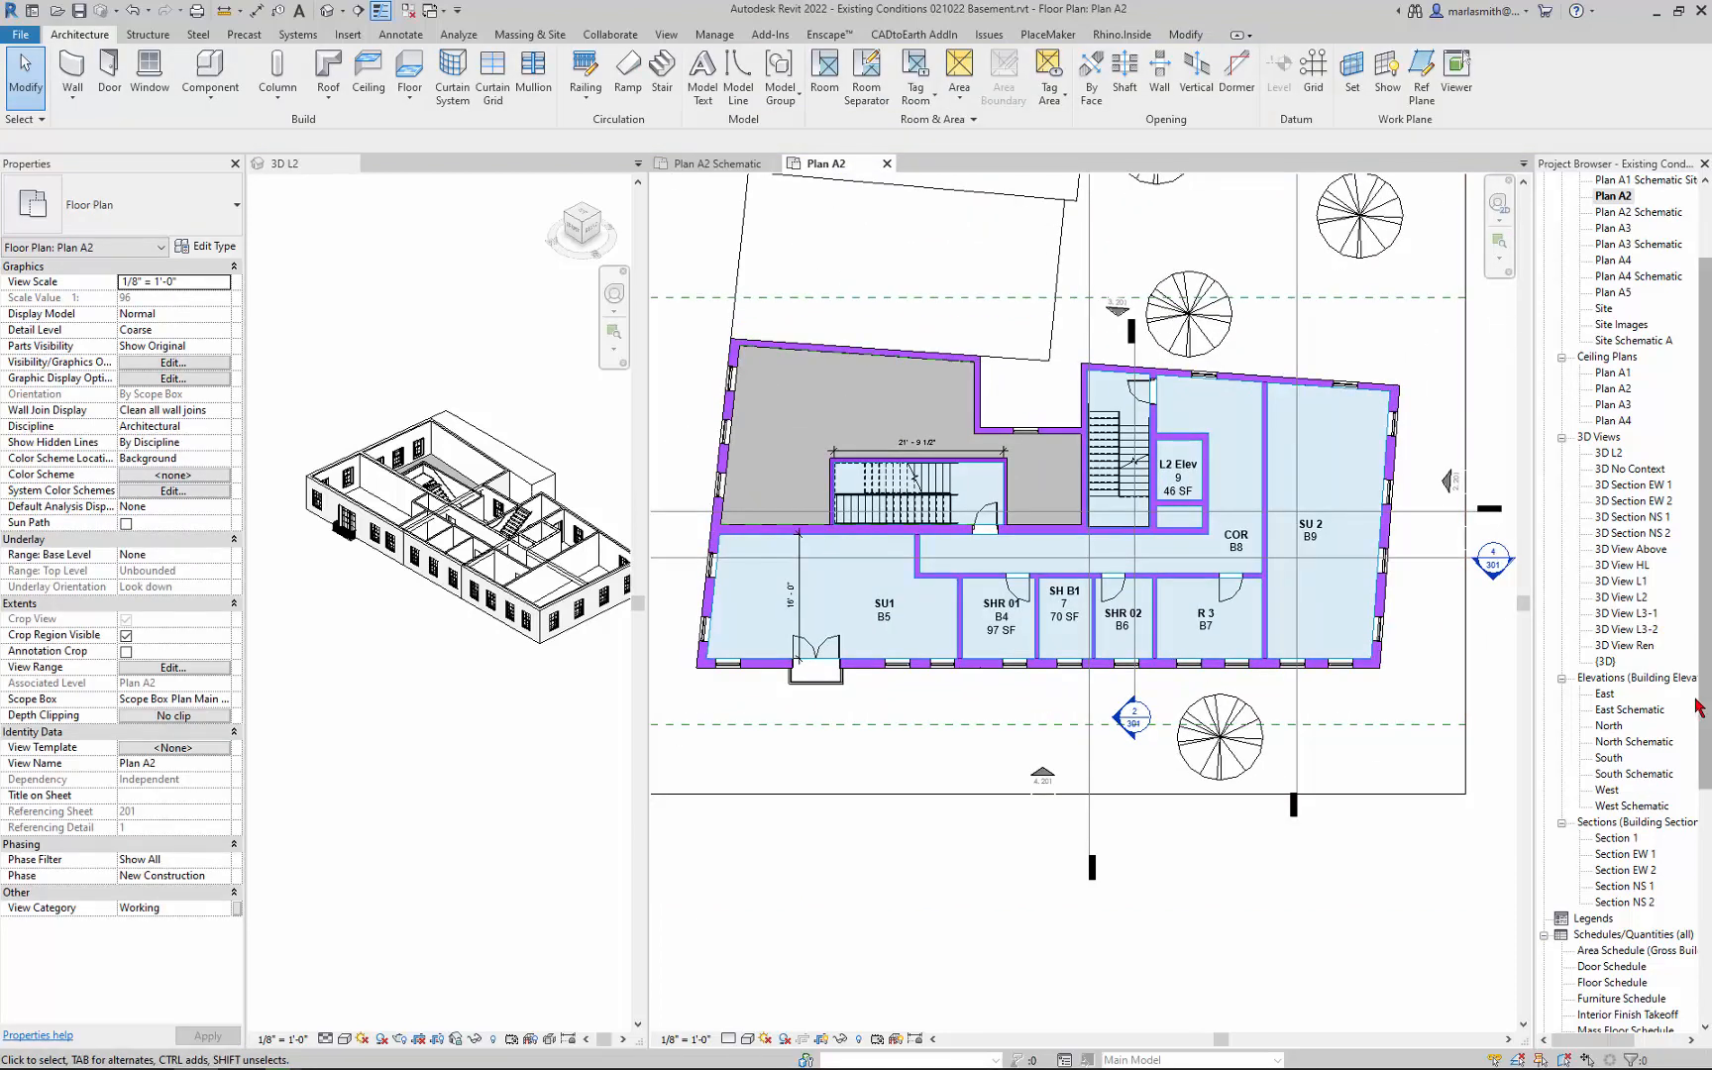
left_click_drag(1709, 676, 1711, 855)
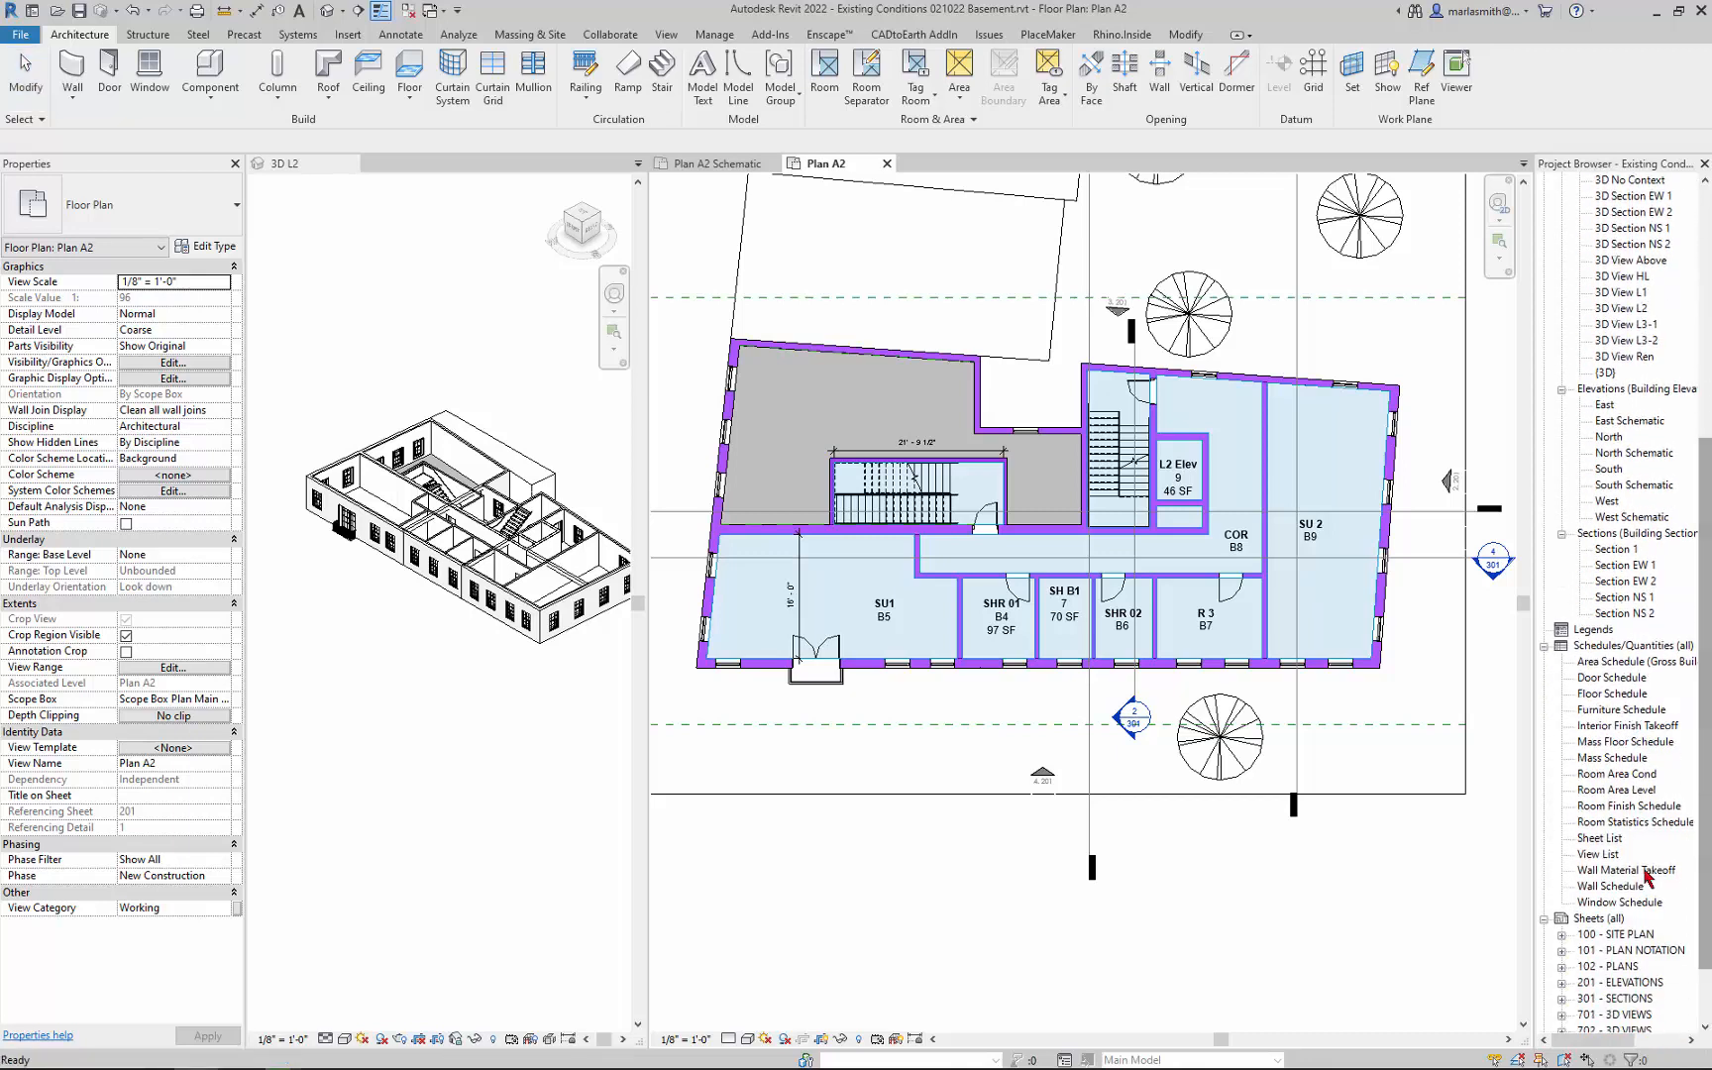
double_click(1612, 775)
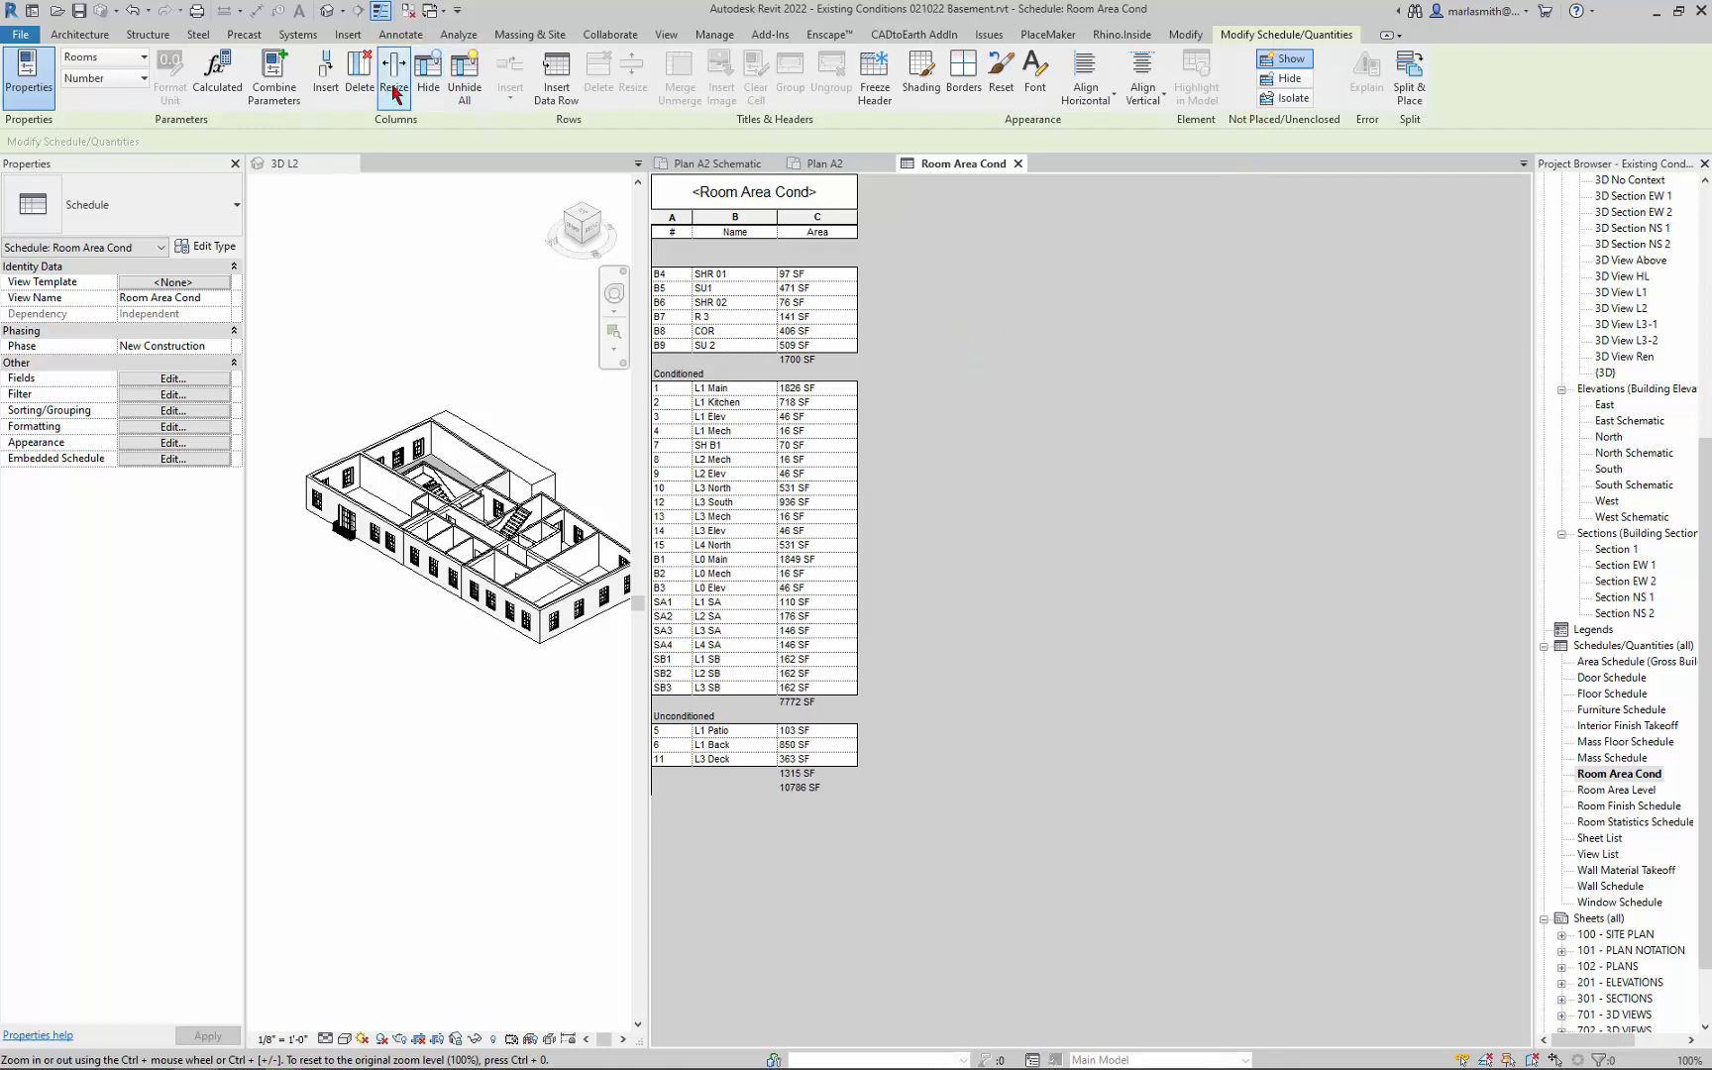
left_click(483, 97)
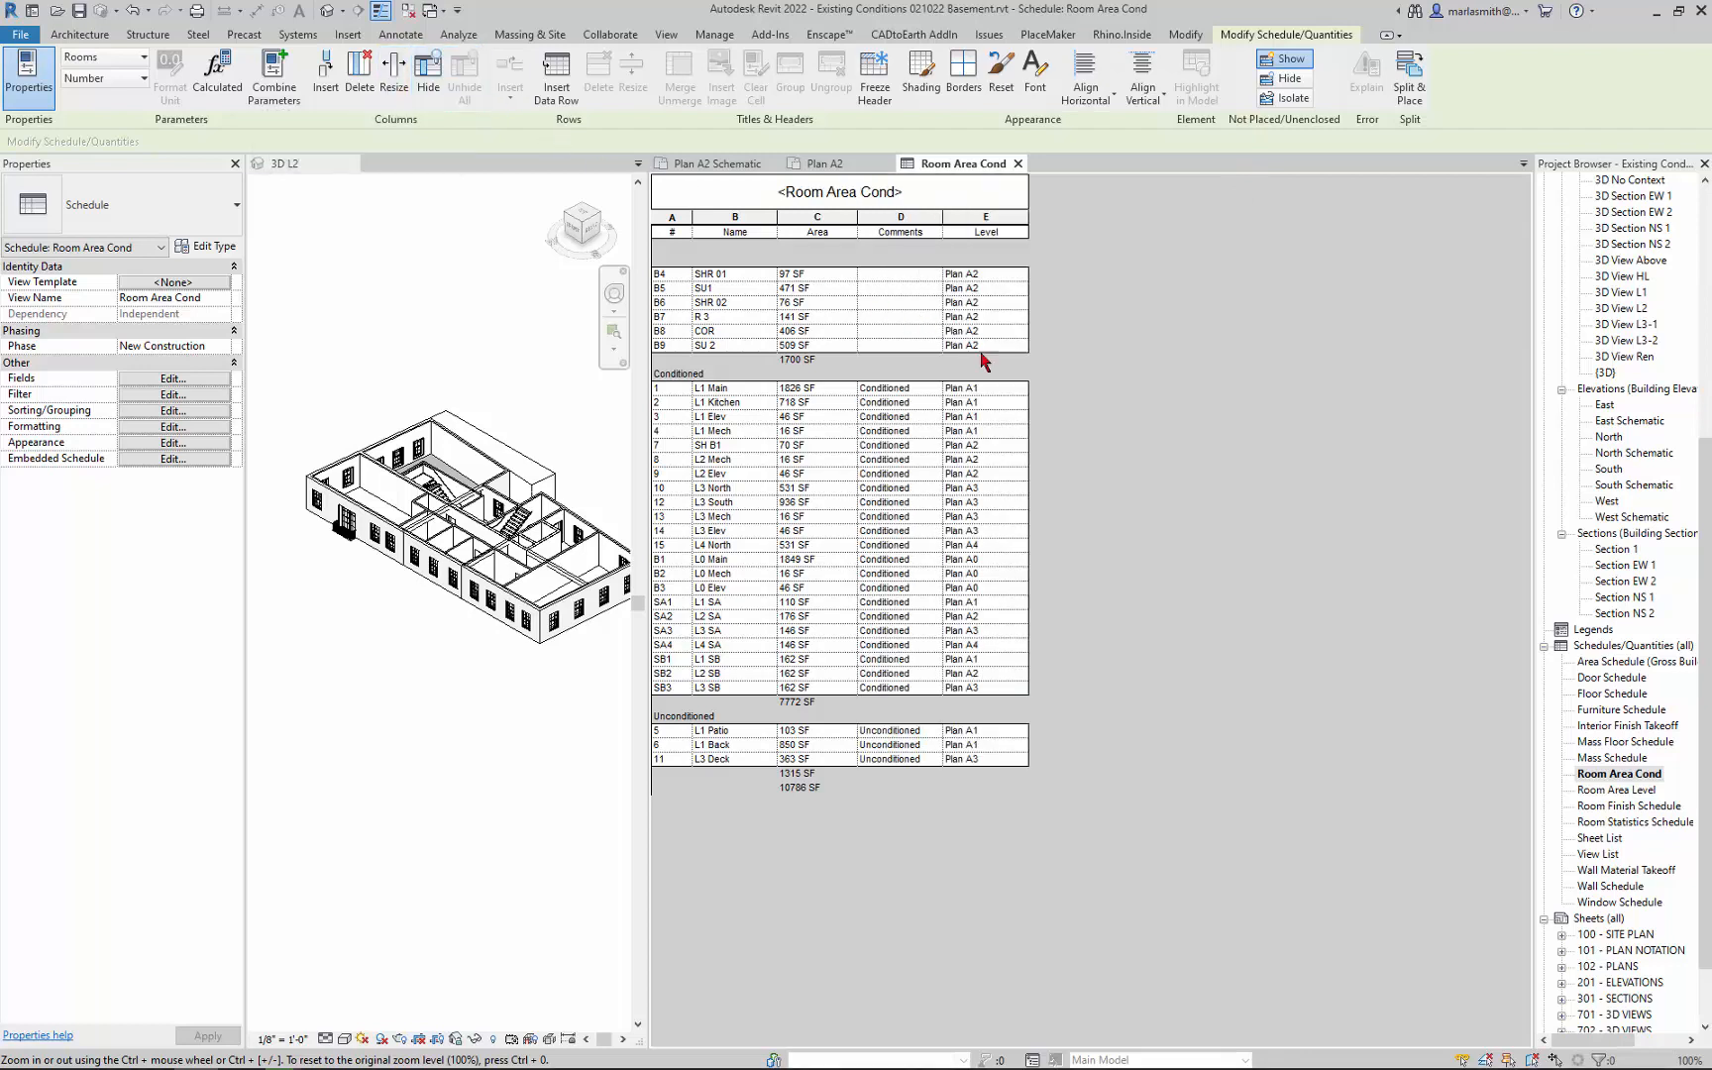
Set the Comments value of rooms B4 through B9 to Conditioned in the Room Area Cond schedule.
left_click(925, 275)
left_click(934, 275)
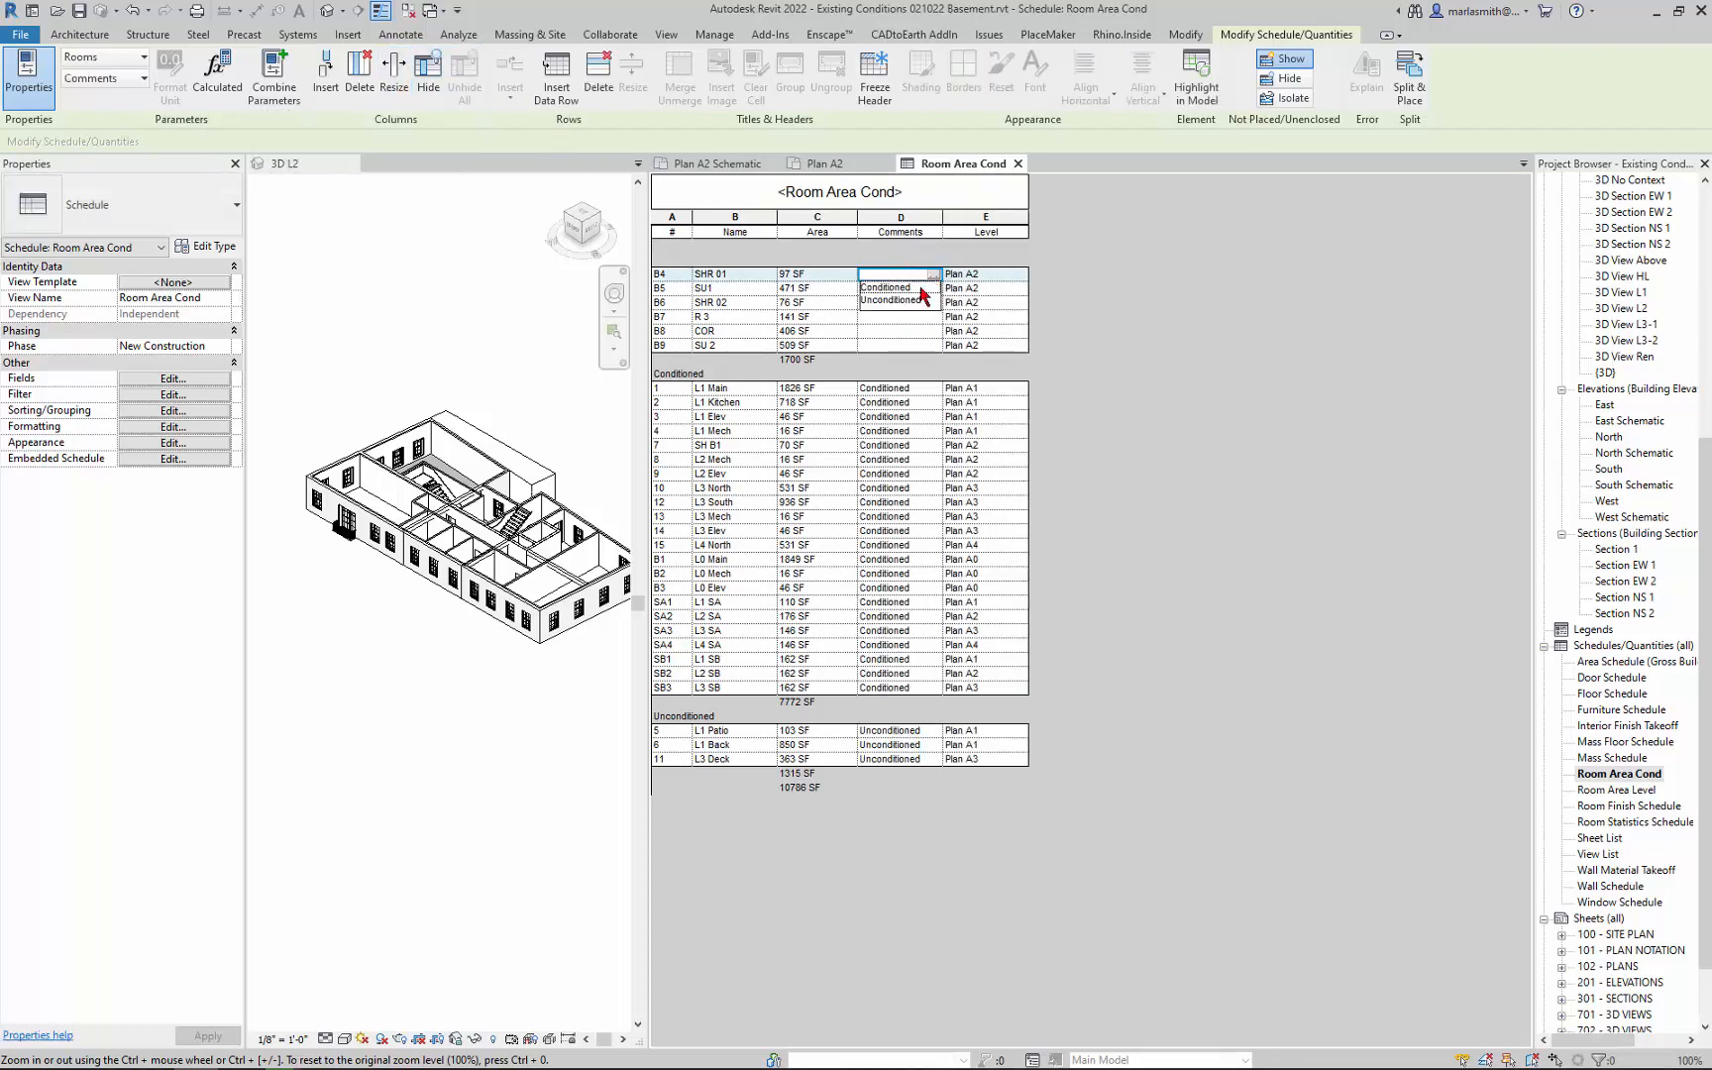
left_click(916, 289)
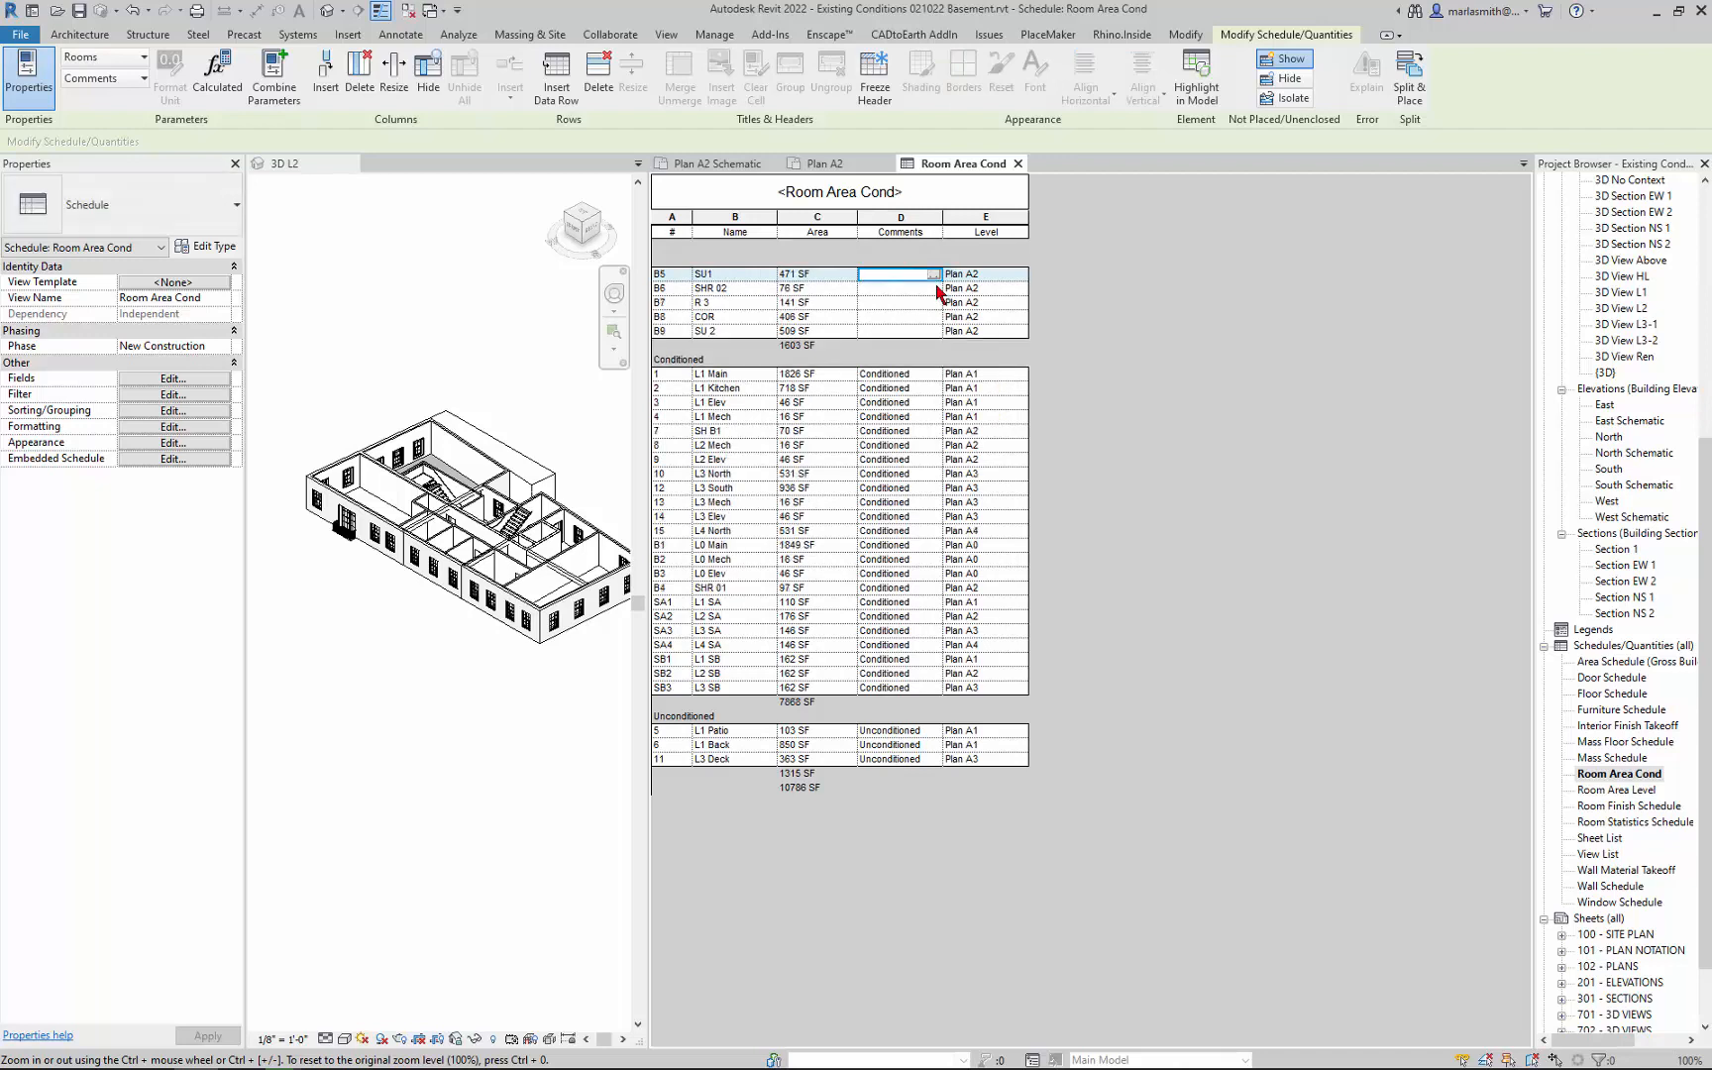
left_click(934, 275)
left_click(928, 288)
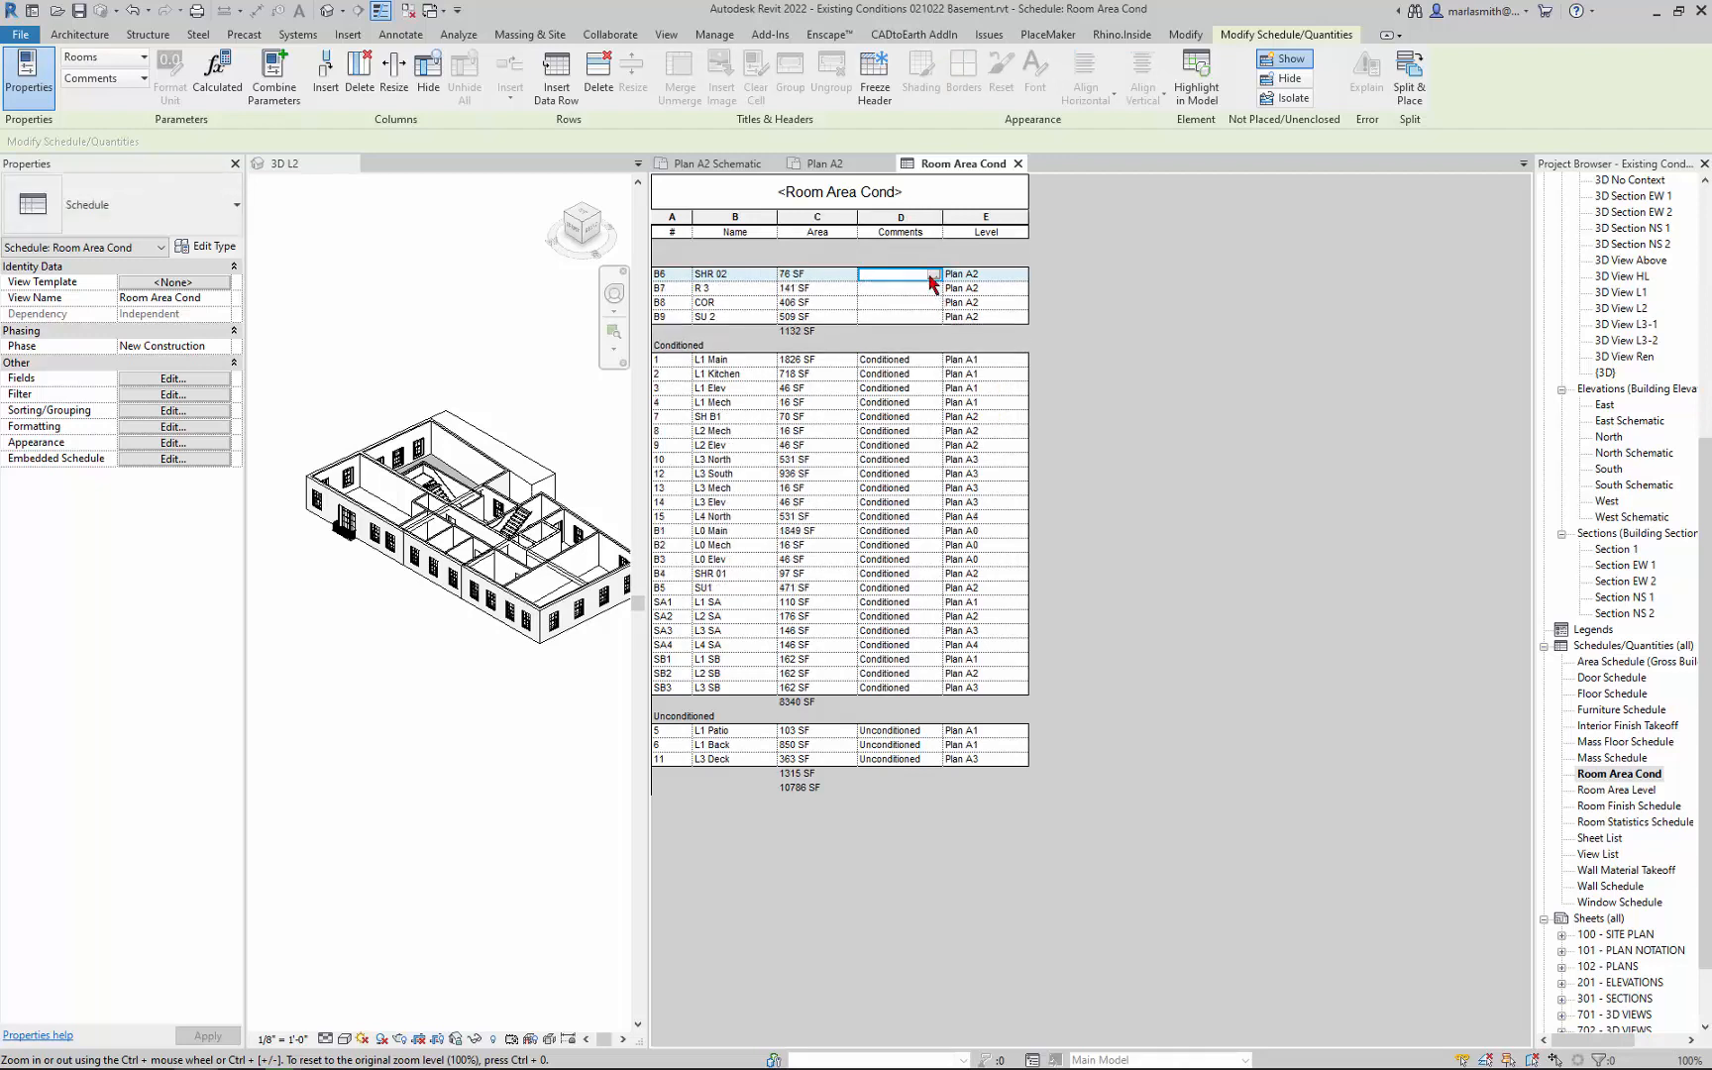
left_click(933, 275)
left_click(929, 287)
left_click(933, 274)
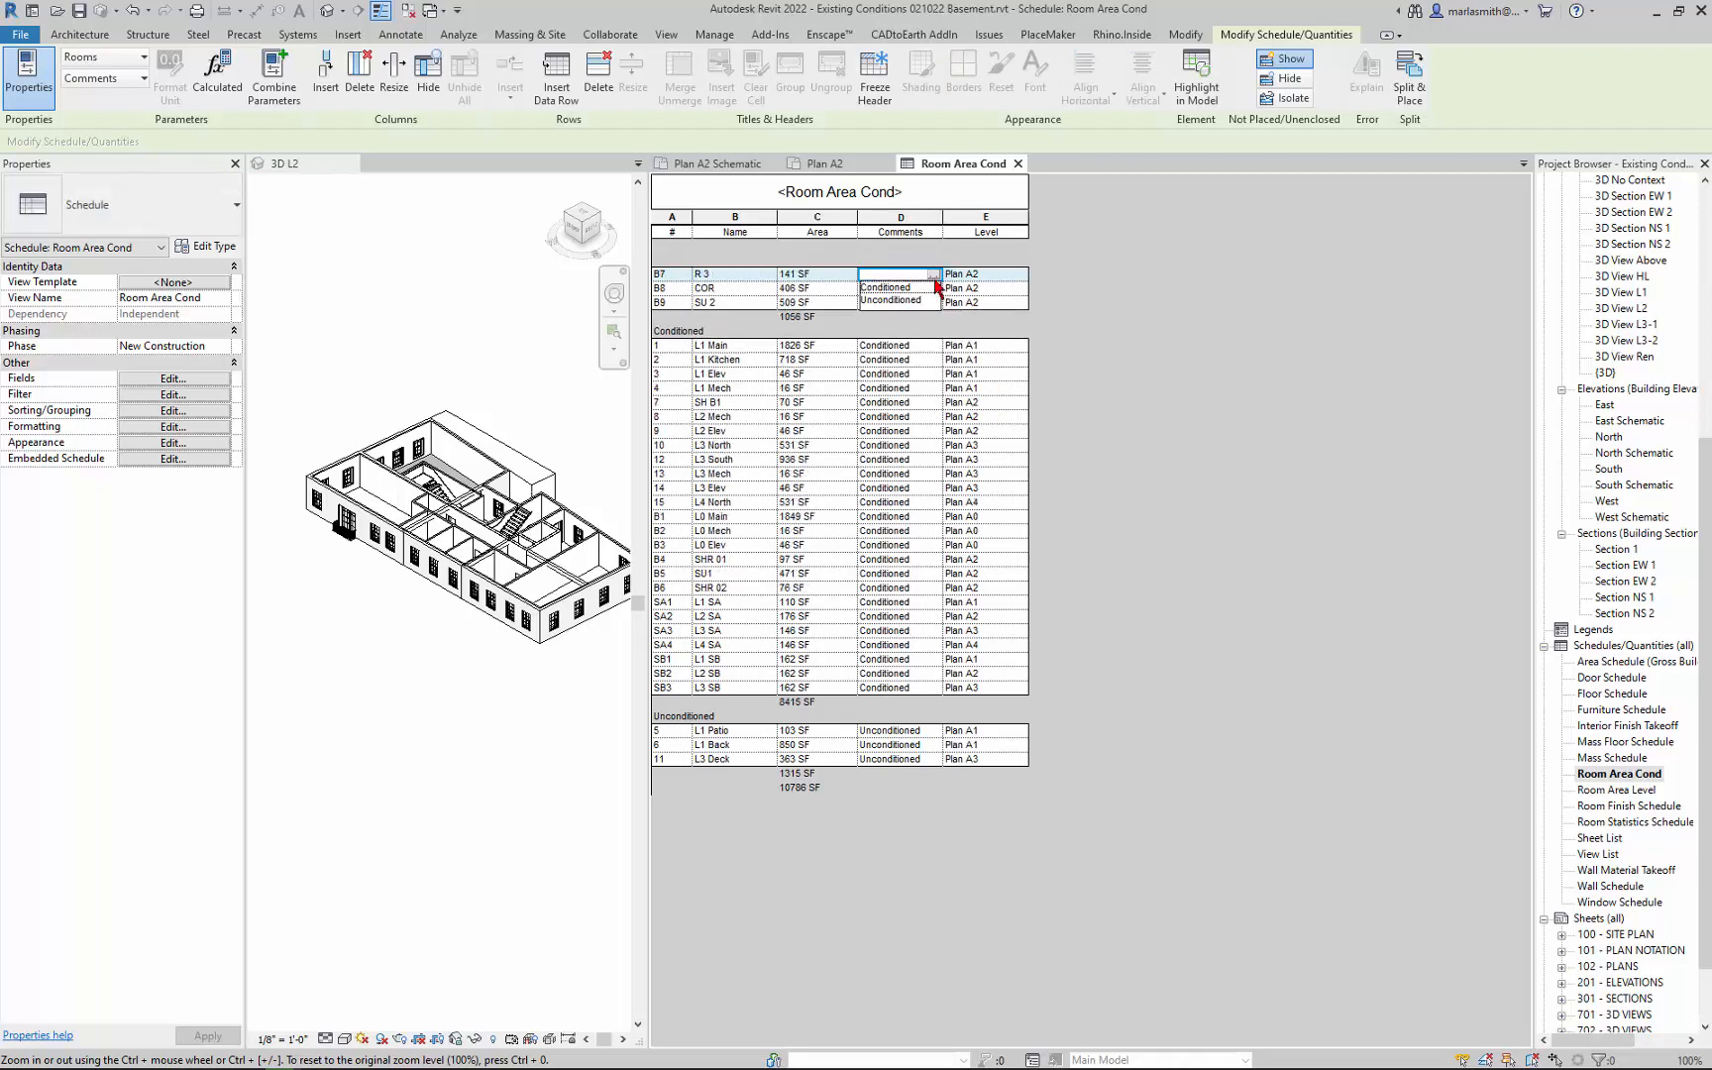
left_click(936, 288)
left_click(934, 274)
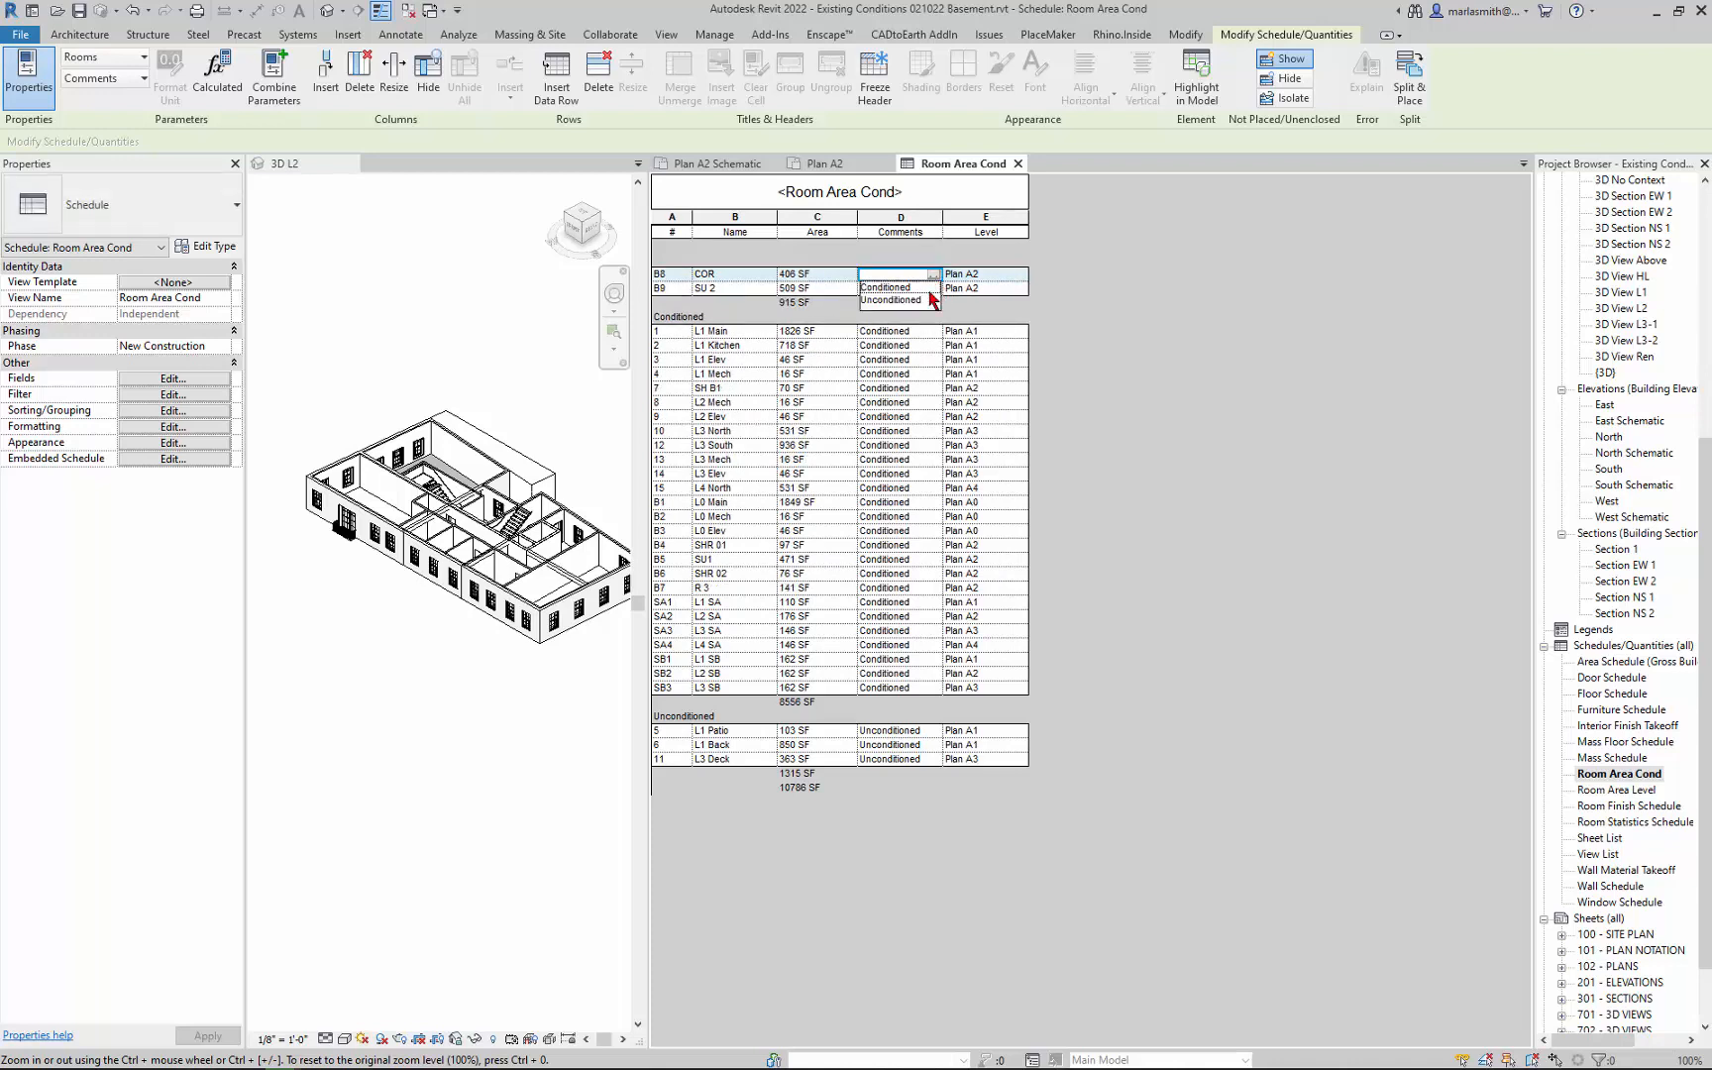
left_click(936, 287)
left_click(934, 274)
left_click(929, 287)
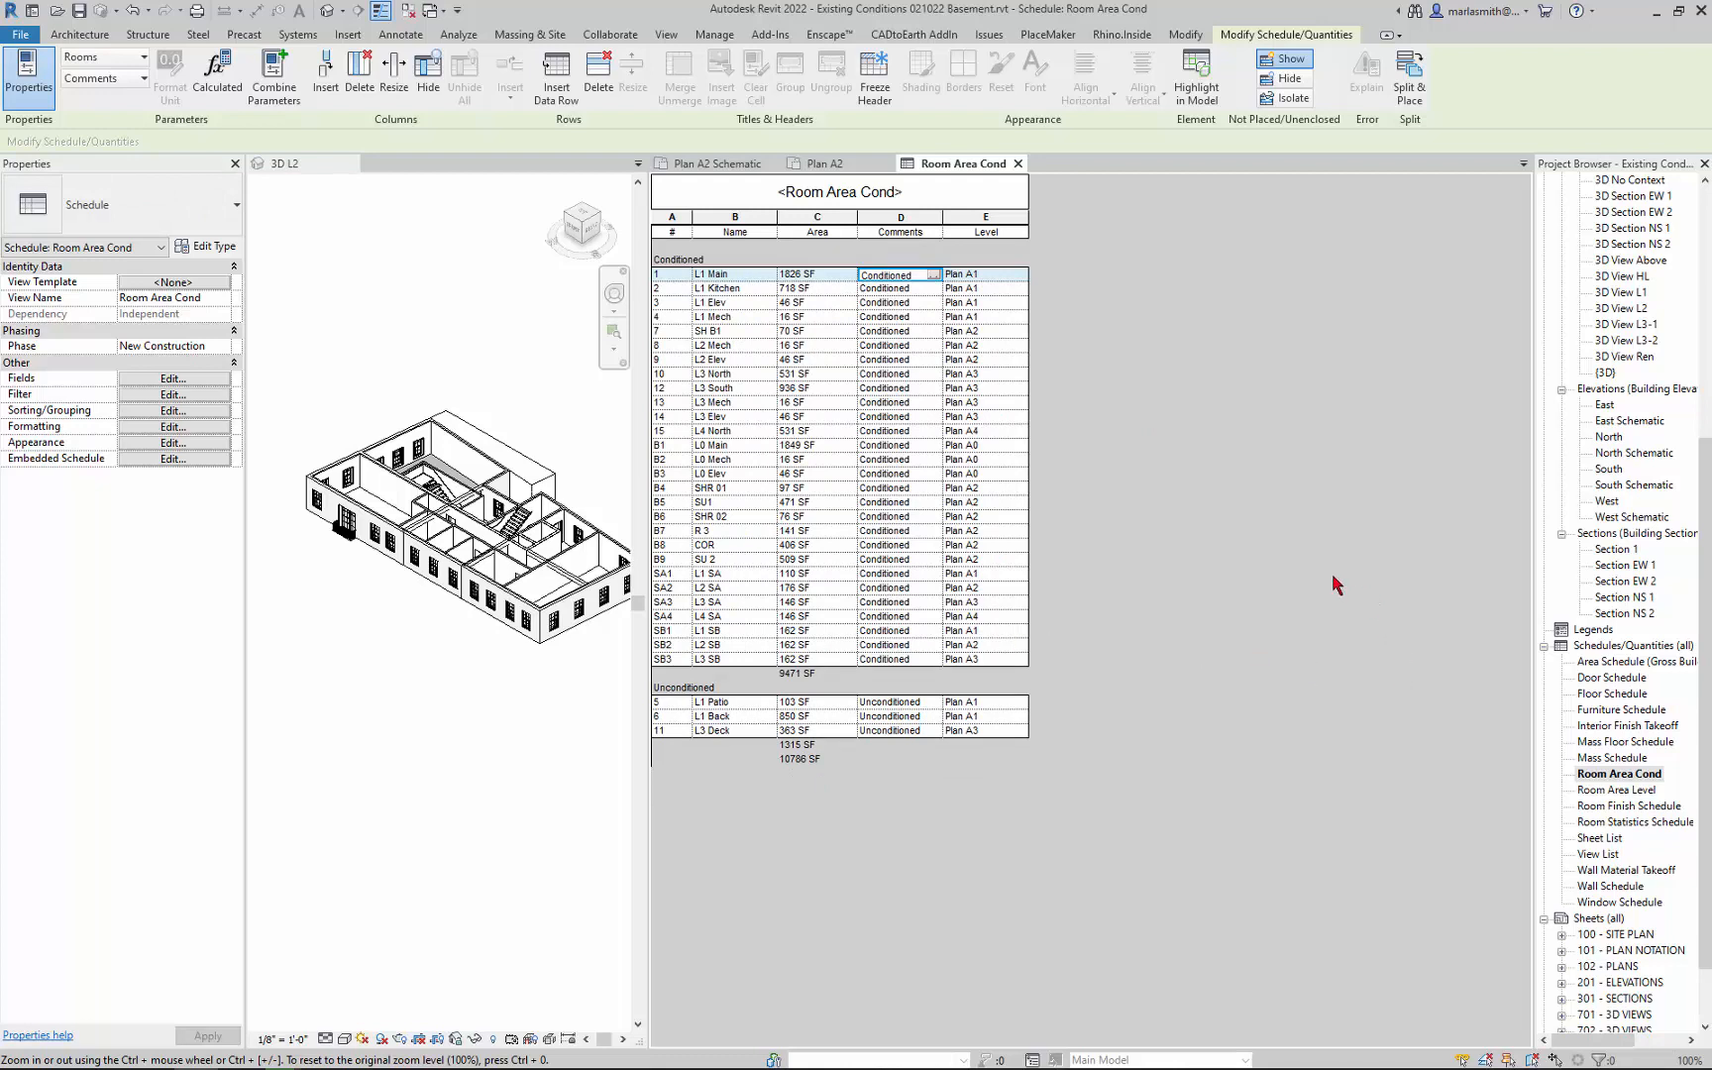
Review the new rooms in the Room Area Level schedule and the Room Statistics Schedule, closing the statistics one.
double_click(1621, 791)
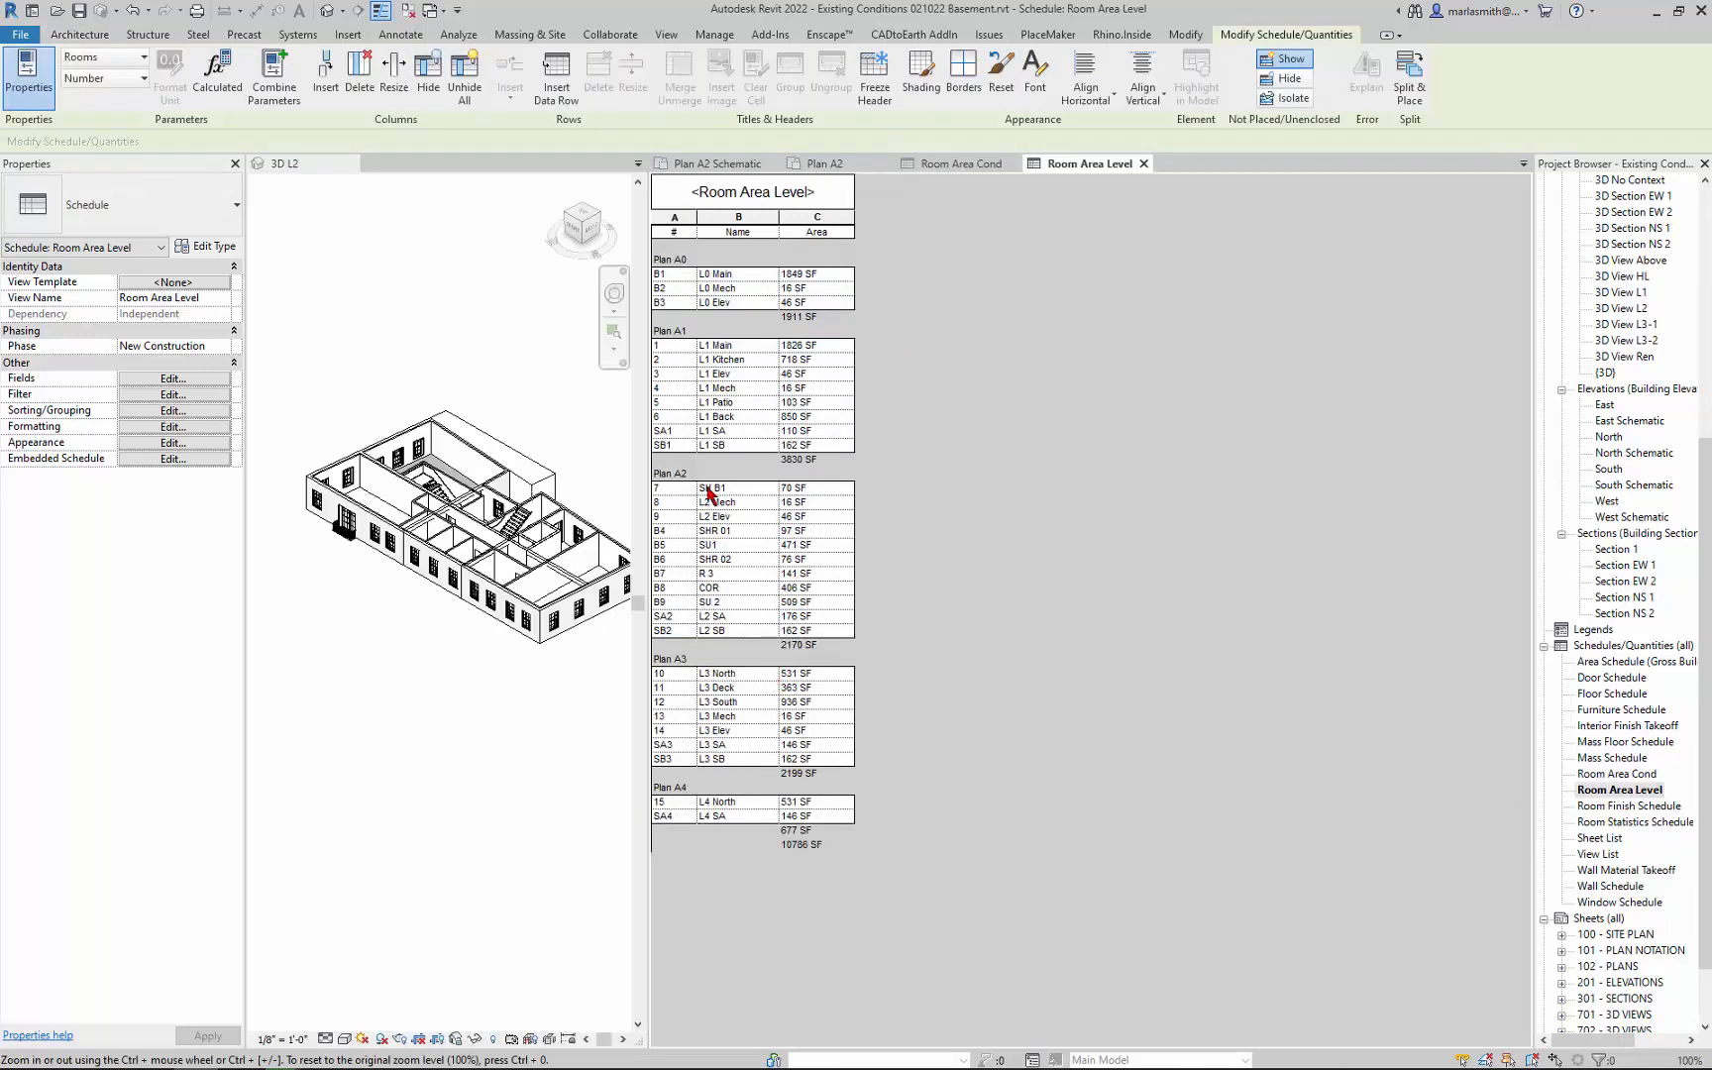
double_click(1644, 821)
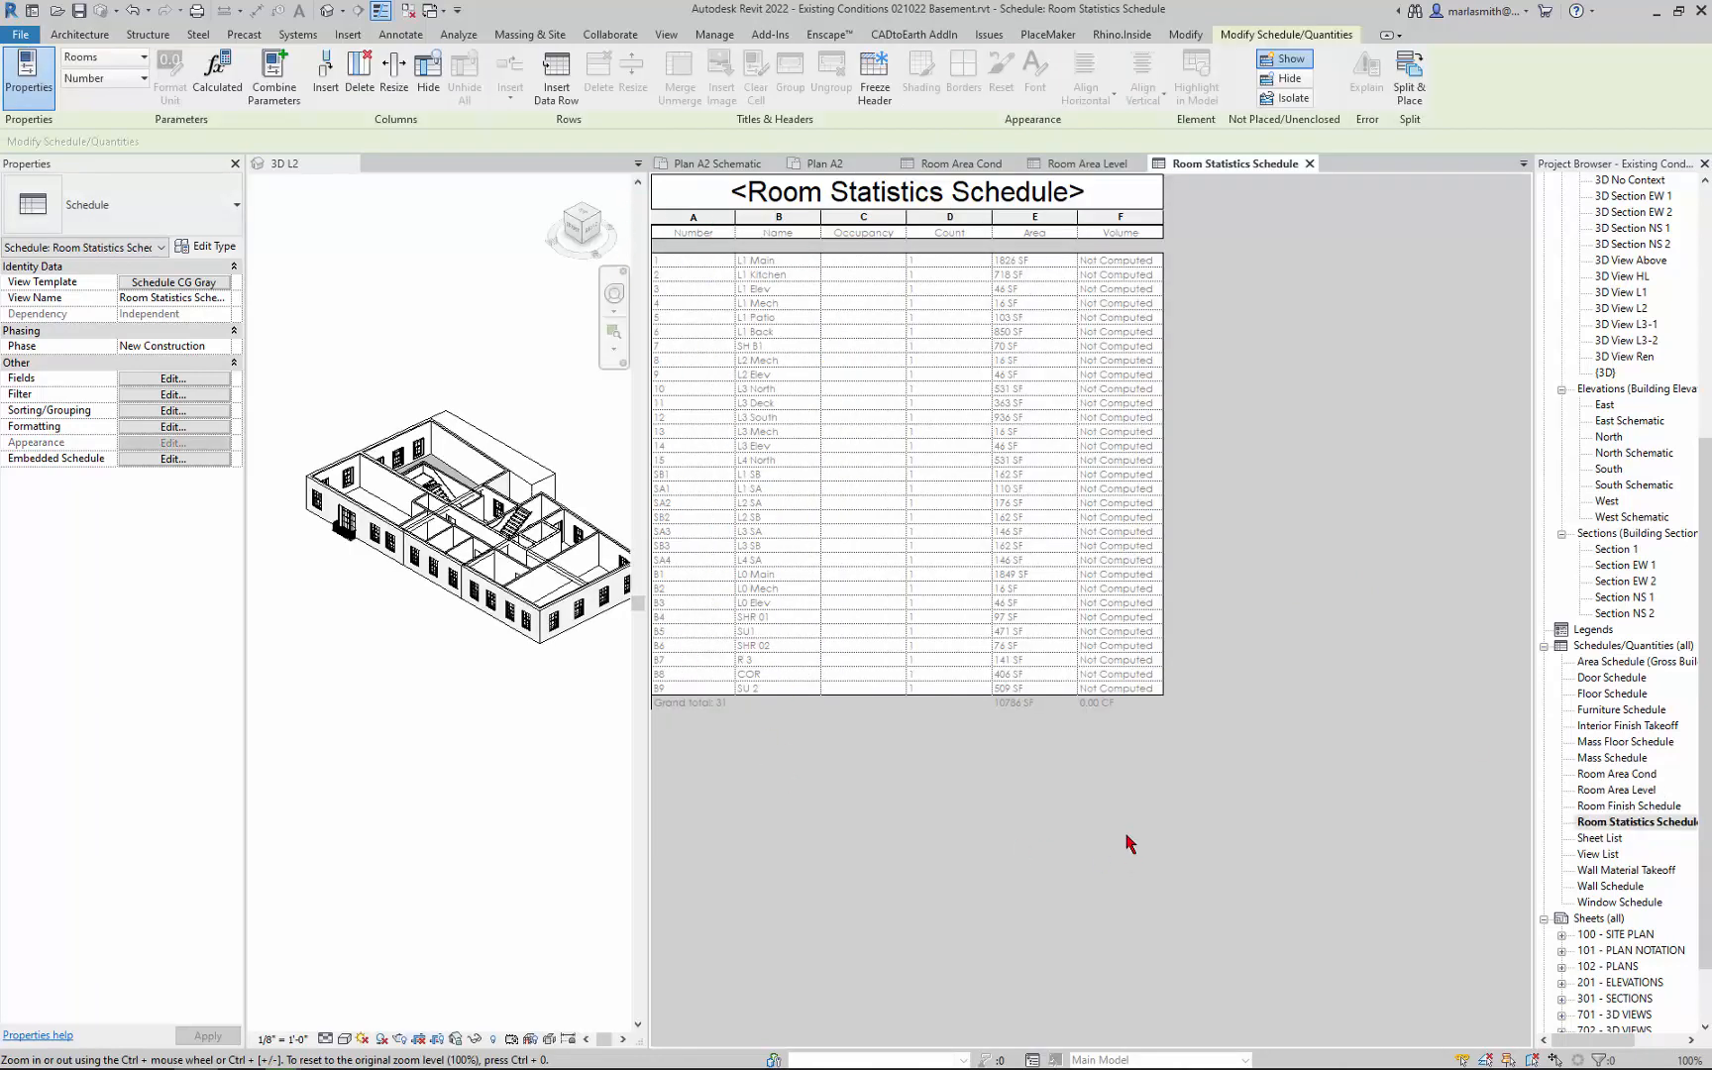
left_click(1311, 165)
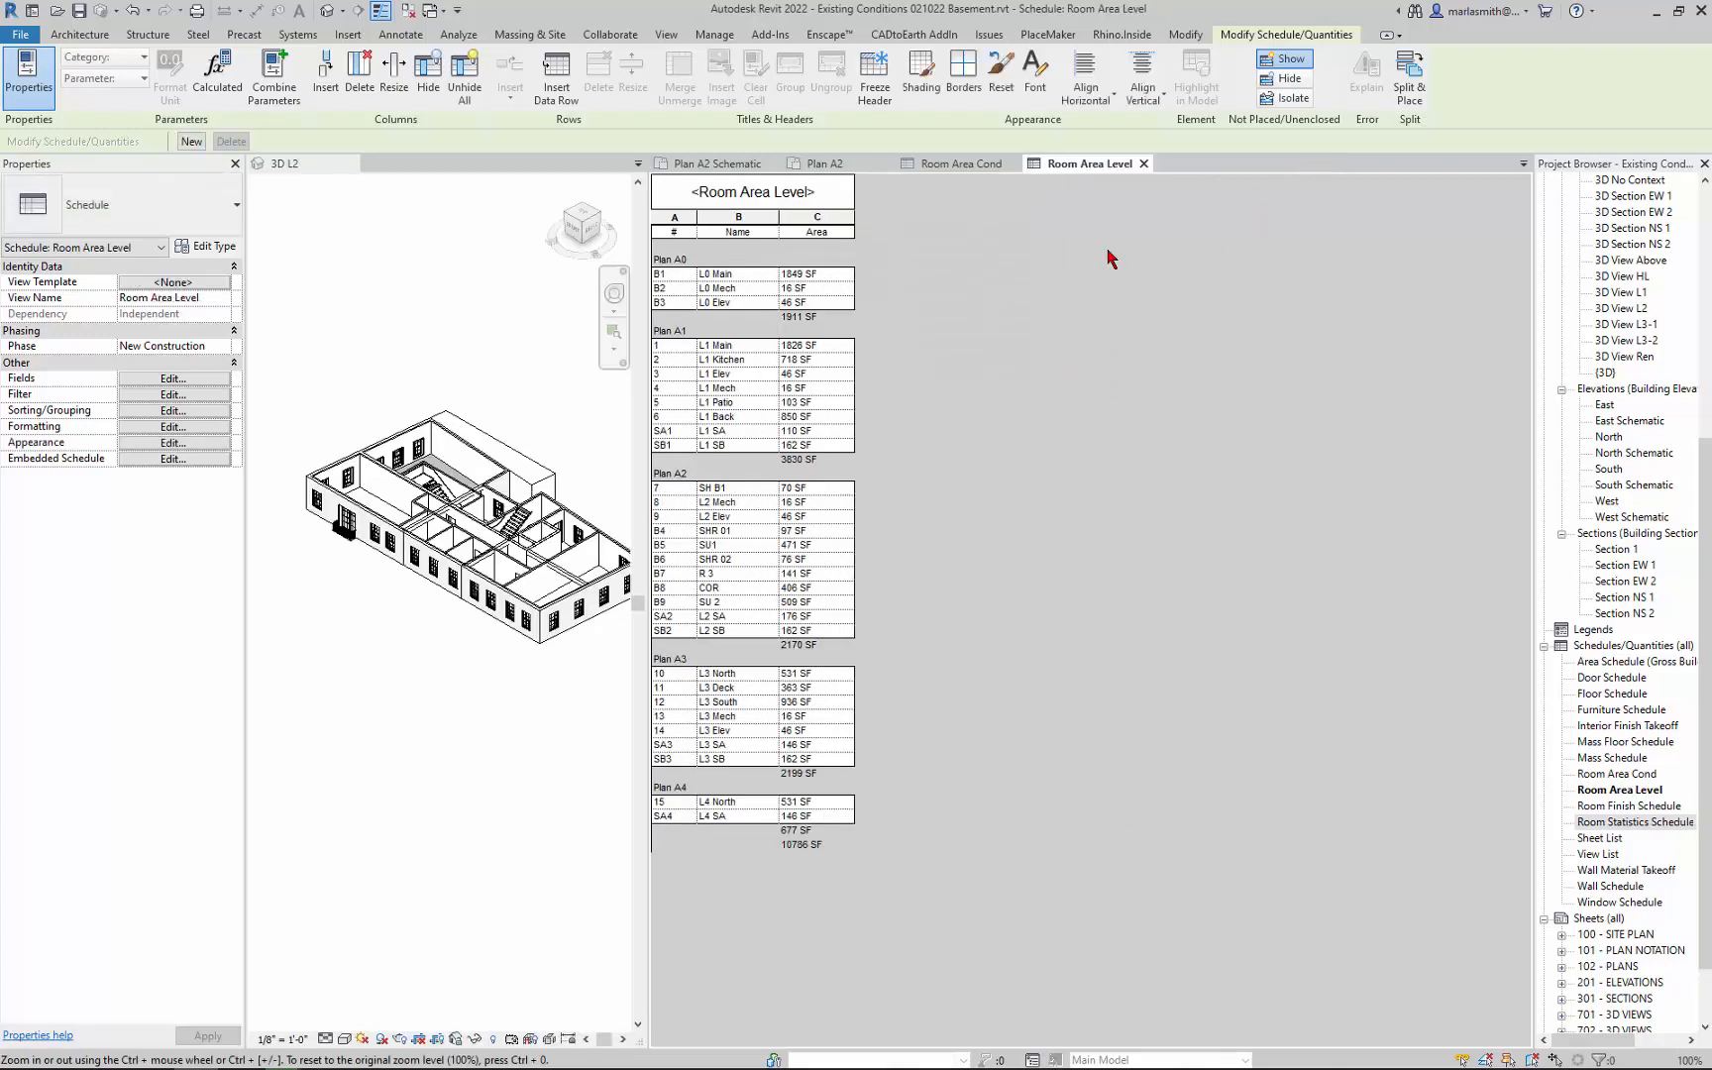
Close the Room Area Level and Room Area Cond schedules and clear the room selection in Plan A2.
left_click(1143, 166)
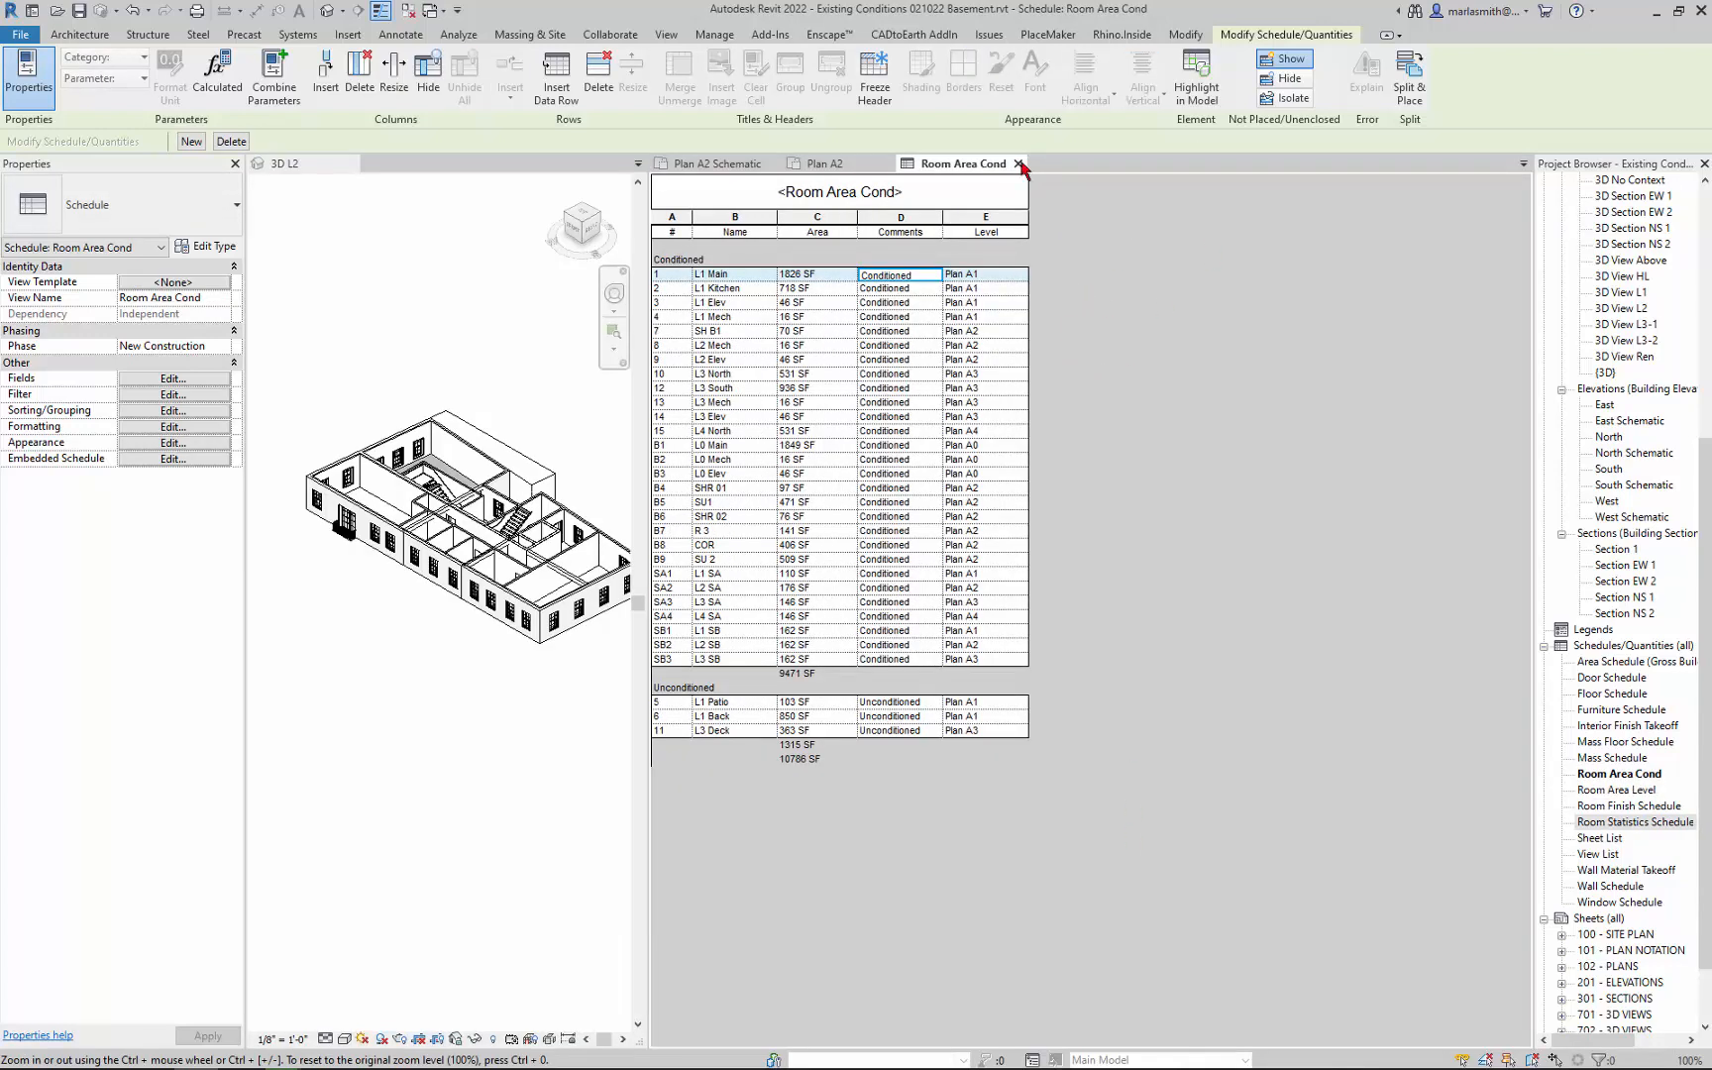
left_click(1022, 164)
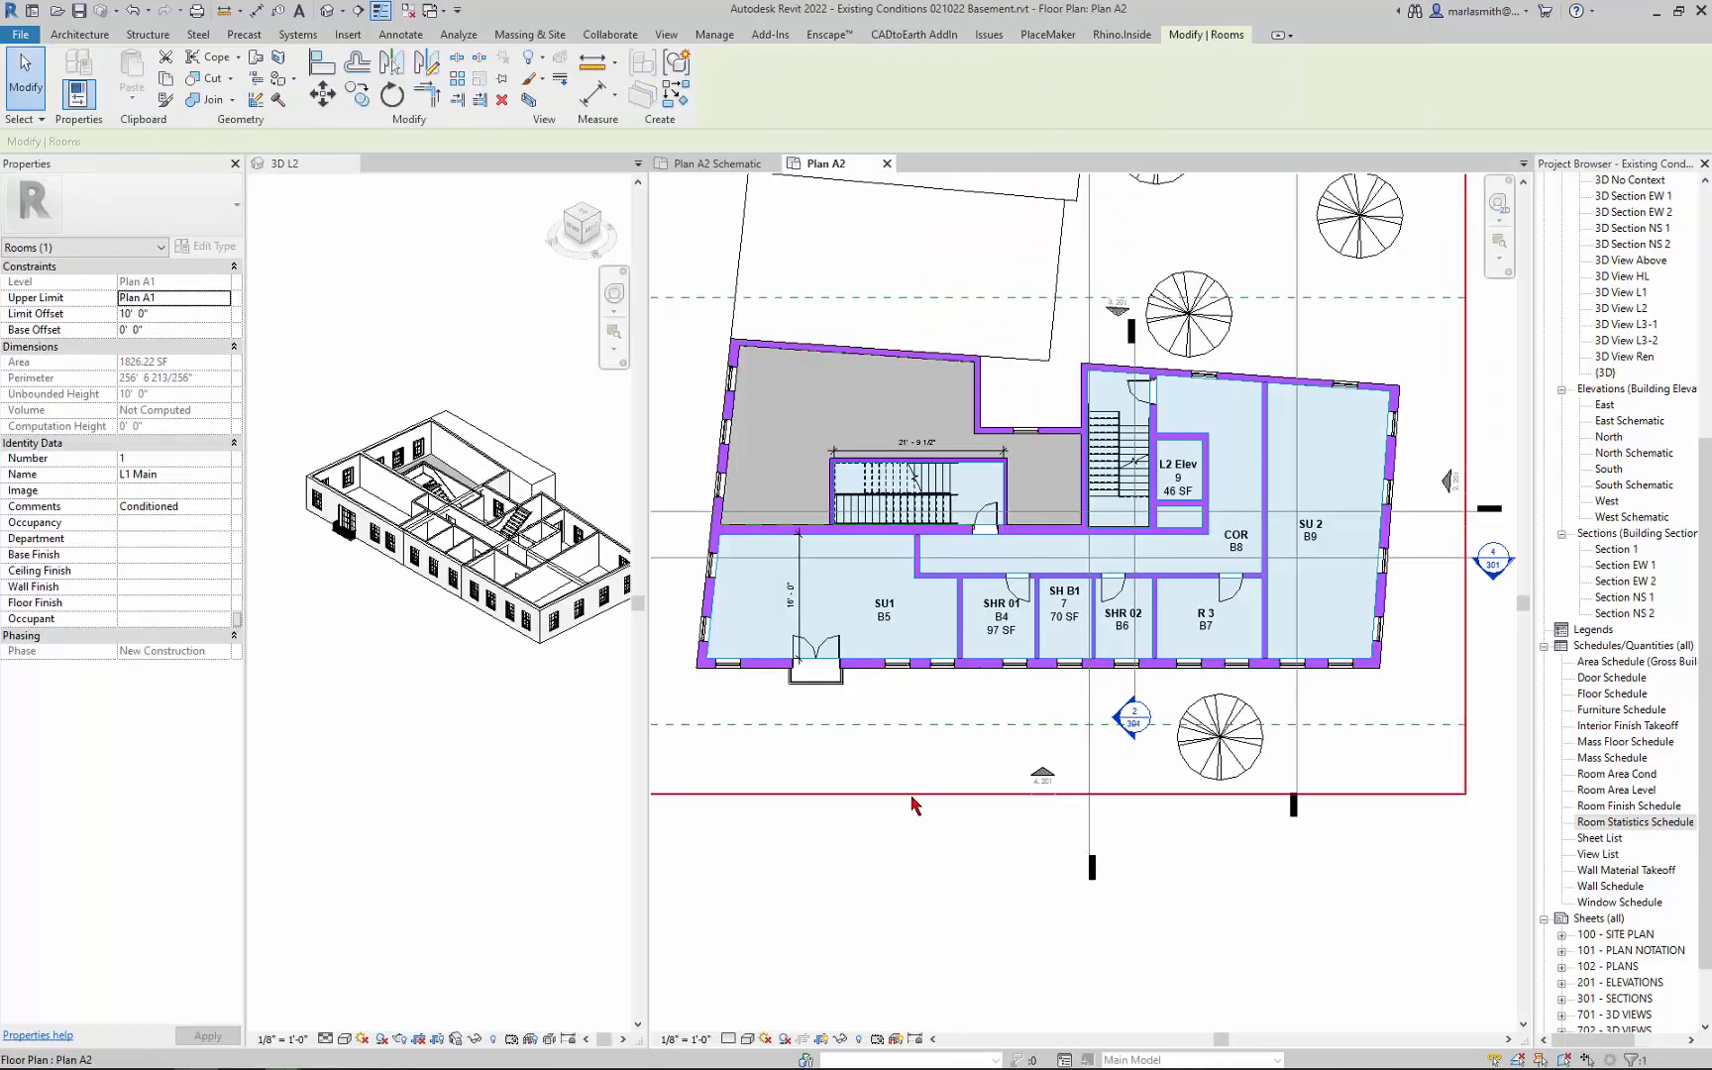
left_click(910, 819)
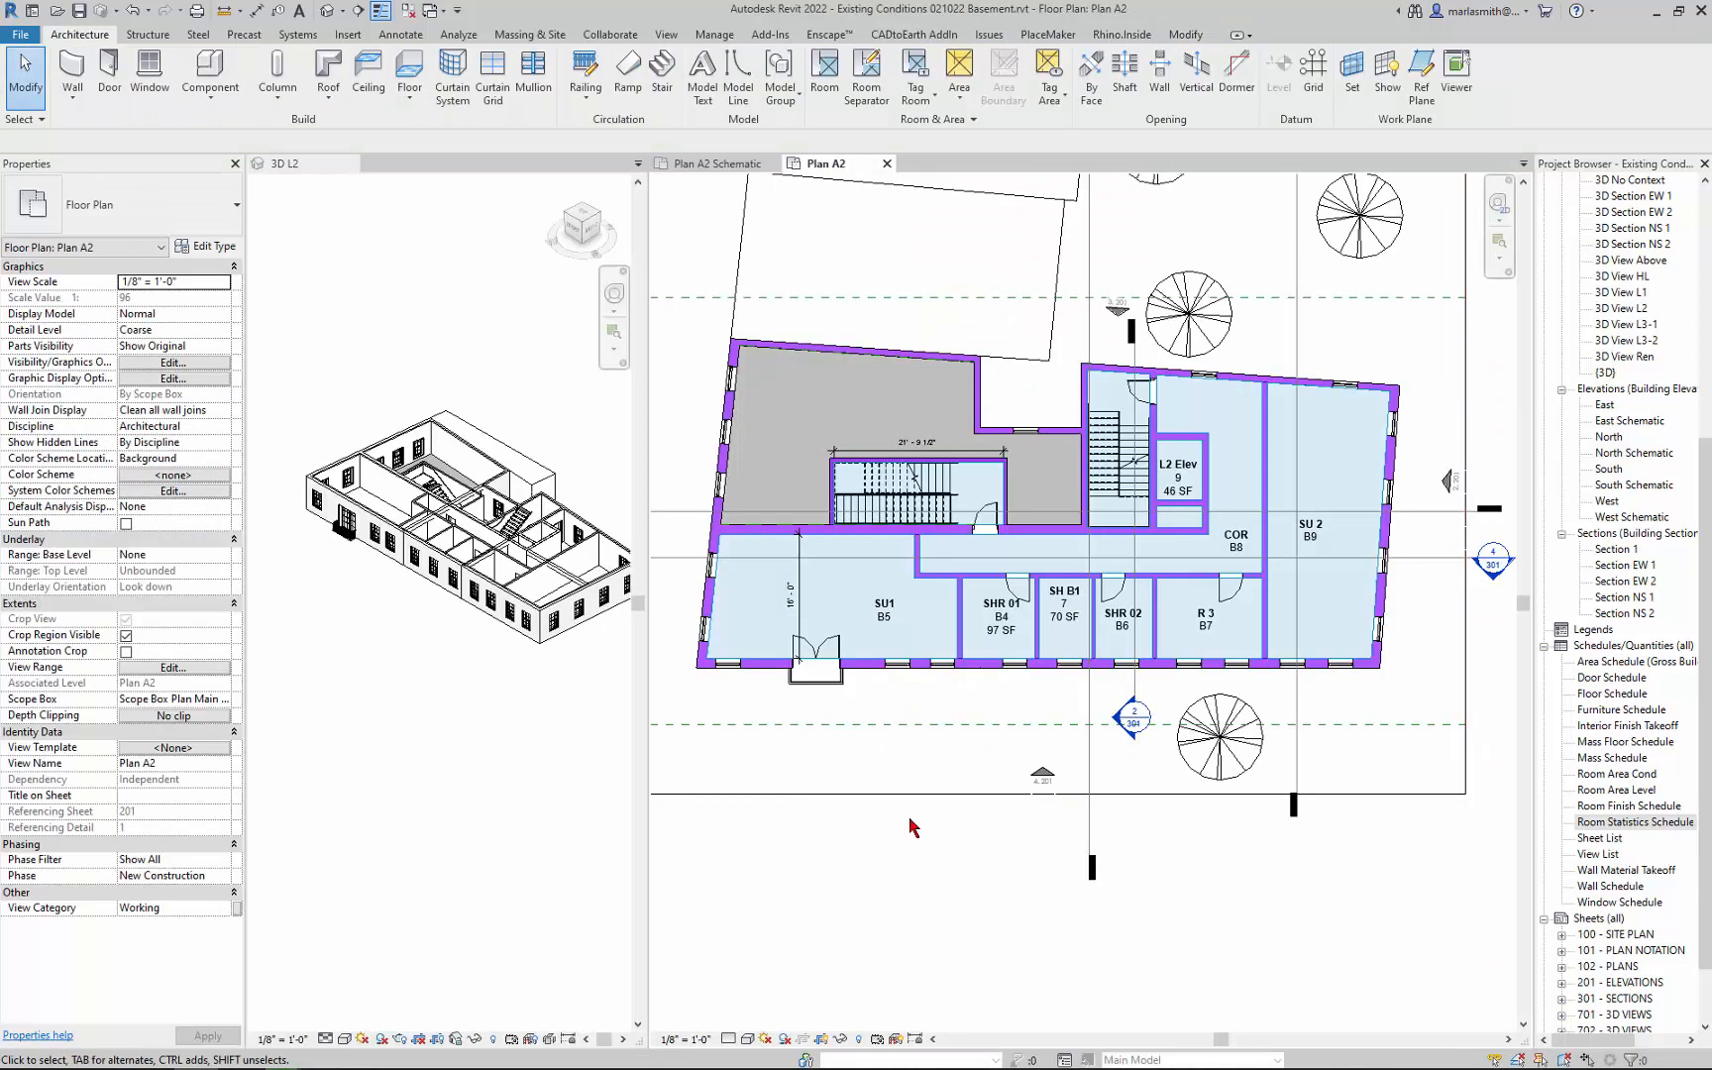